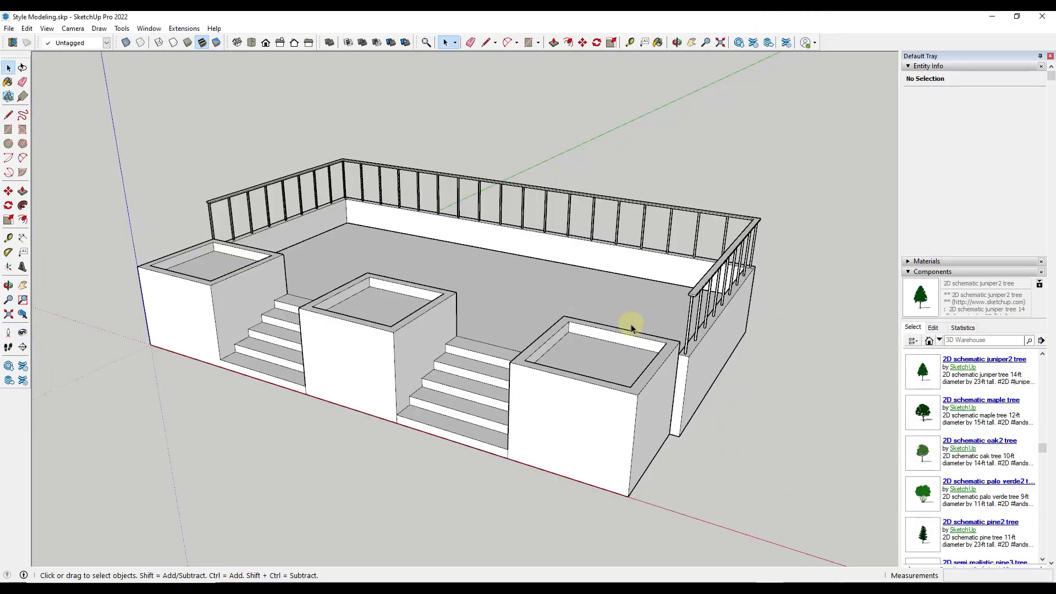
Step: Switch the camera to parallel projection and show the terrace model in the standard isometric view
mouse_move(632, 328)
middle_down()
mouse_move(348, 337)
mouse_move(438, 221)
mouse_move(533, 308)
mouse_move(543, 343)
mouse_move(517, 334)
middle_up()
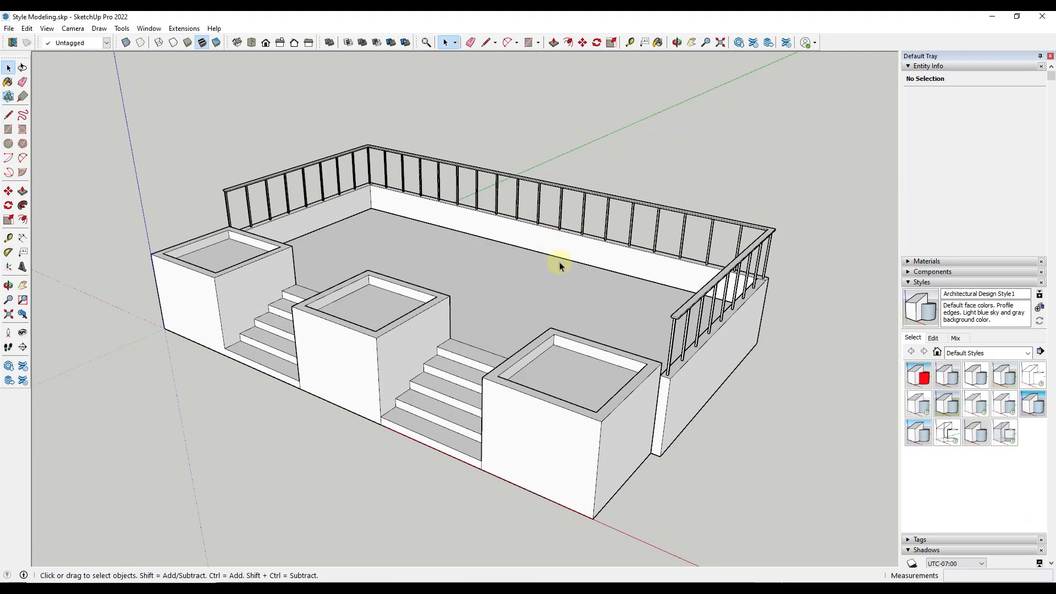
mouse_move(542, 275)
middle_down()
mouse_move(511, 189)
mouse_move(348, 197)
mouse_move(280, 180)
mouse_move(547, 258)
middle_up()
scroll(537, 284, up, 4)
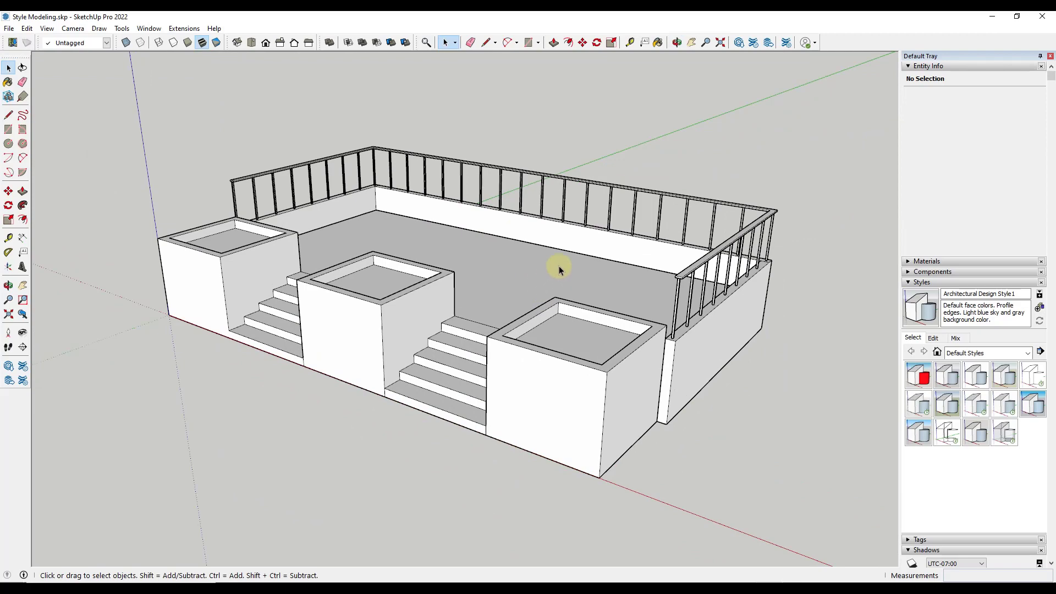
click(73, 28)
click(99, 83)
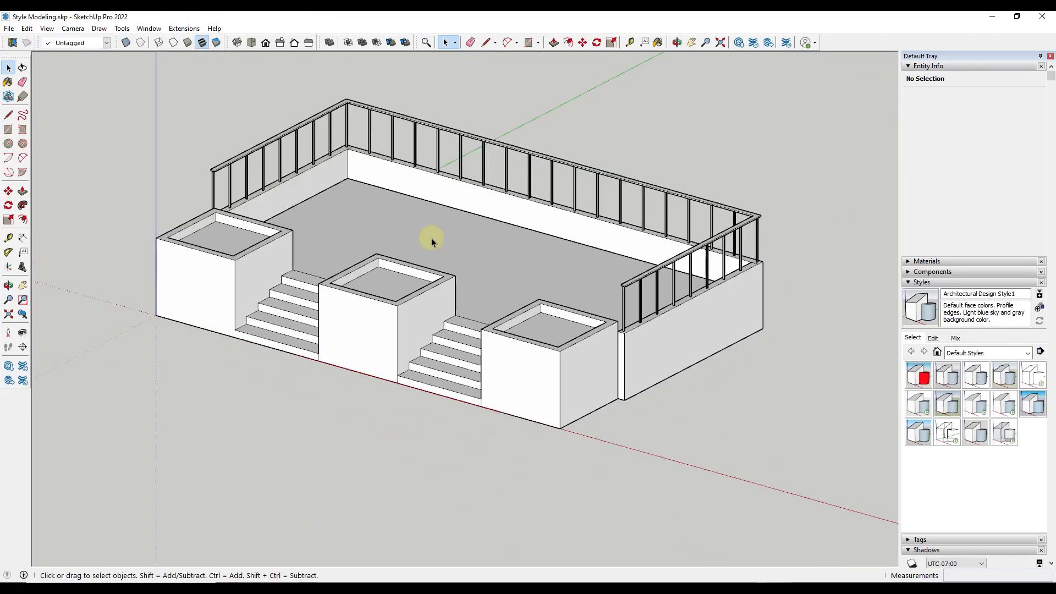
click(237, 43)
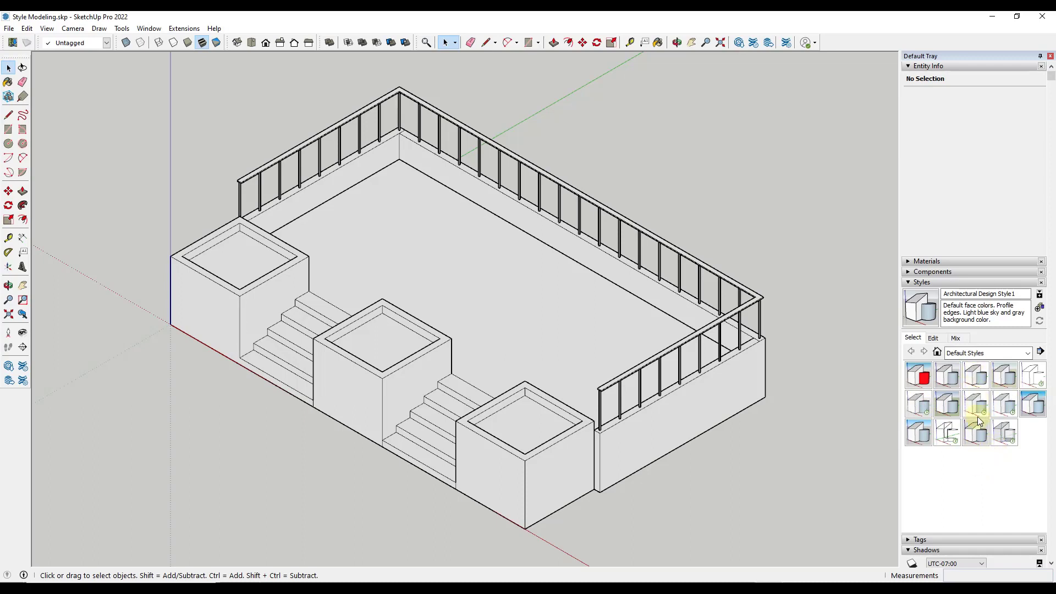
Step: Apply the Construction Documentation Style from the default styles and turn off model axes in its modeling settings
click(976, 376)
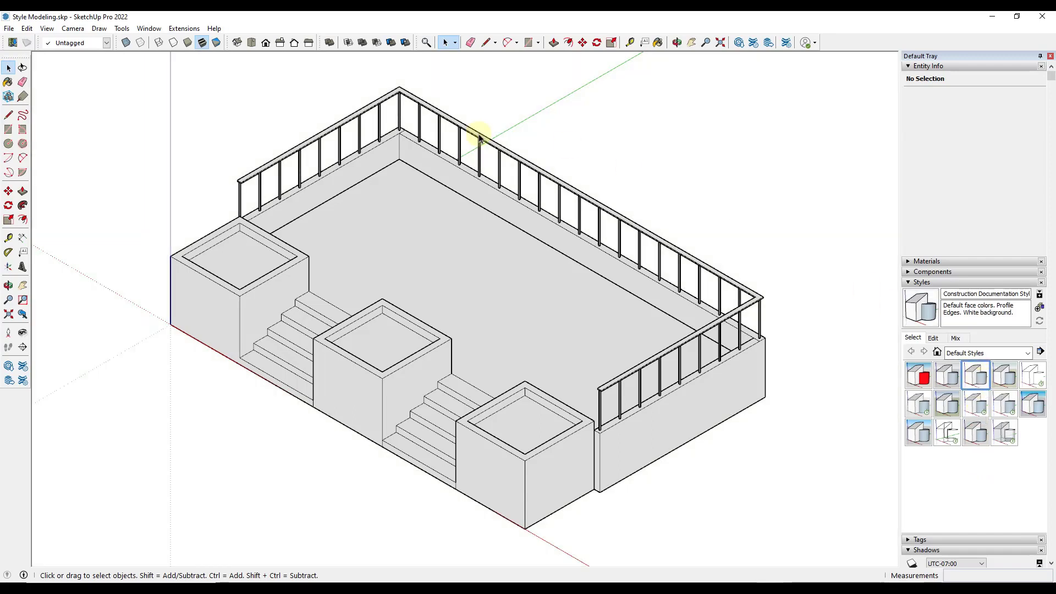
click(934, 337)
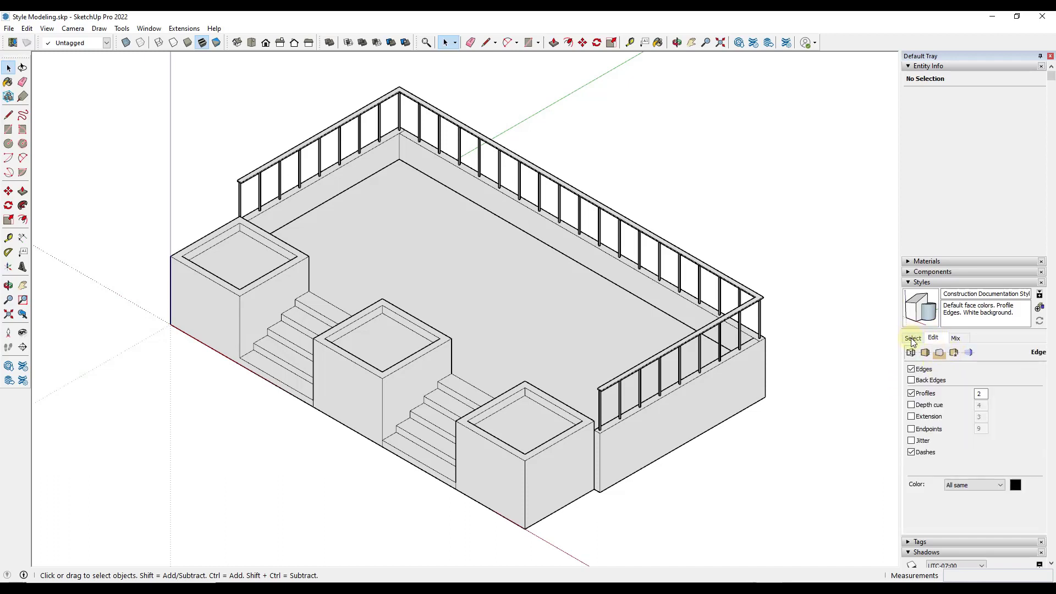
click(913, 339)
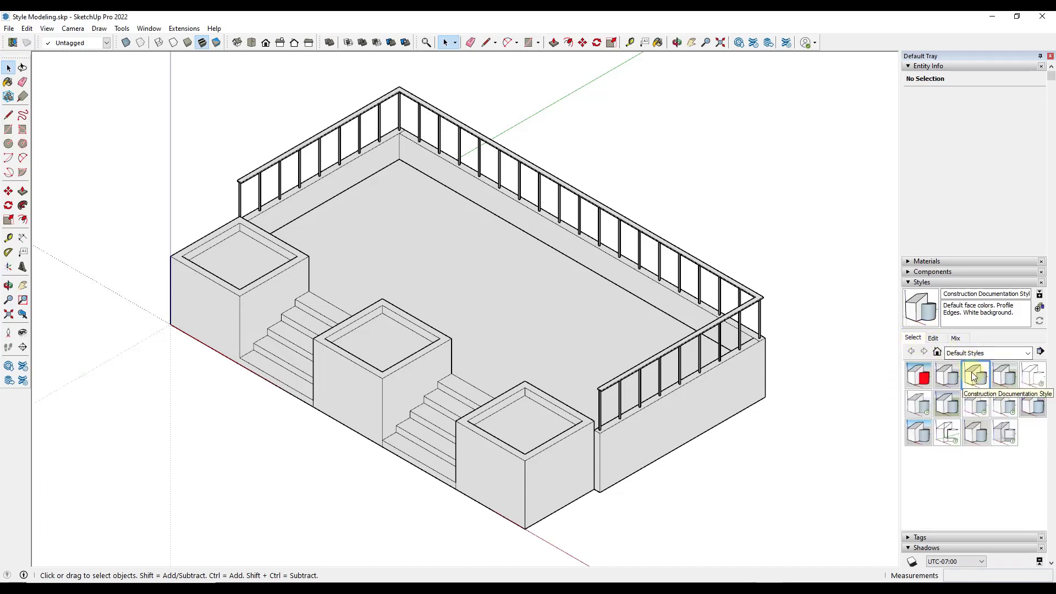
click(933, 338)
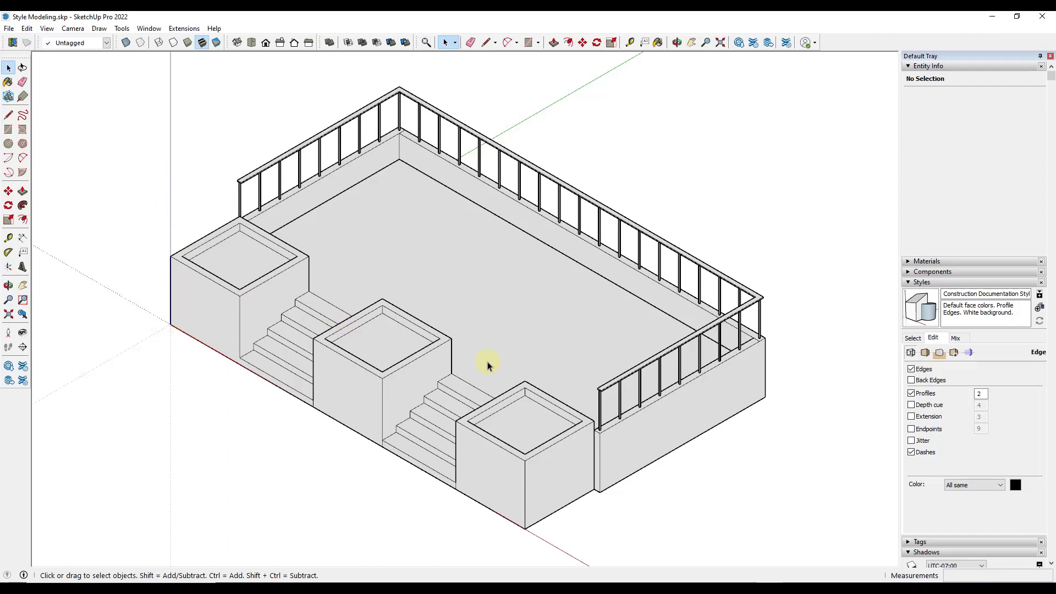
scroll(517, 387, up, 2)
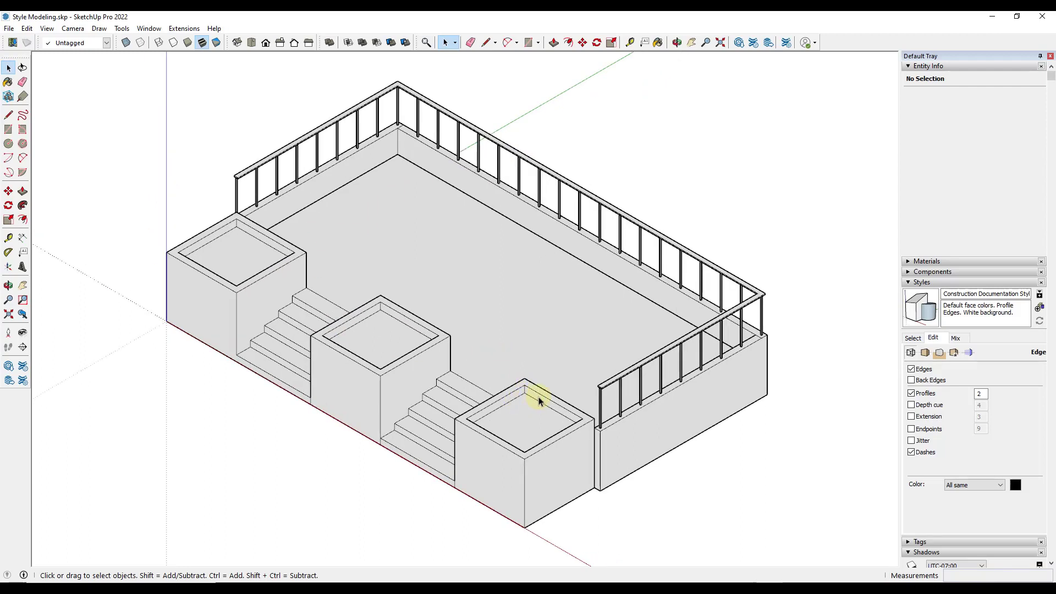
click(972, 352)
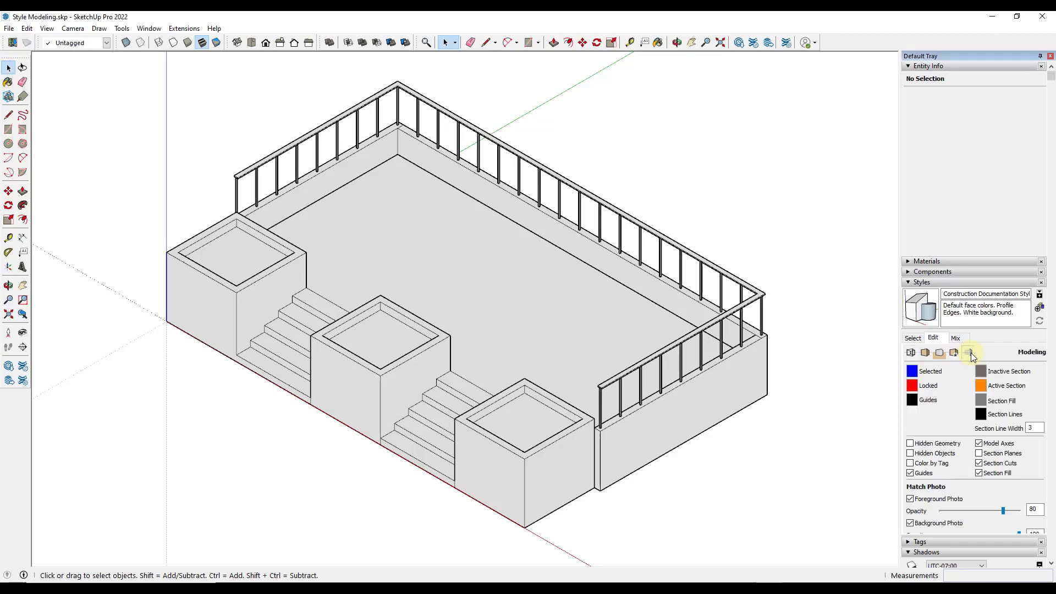
click(979, 444)
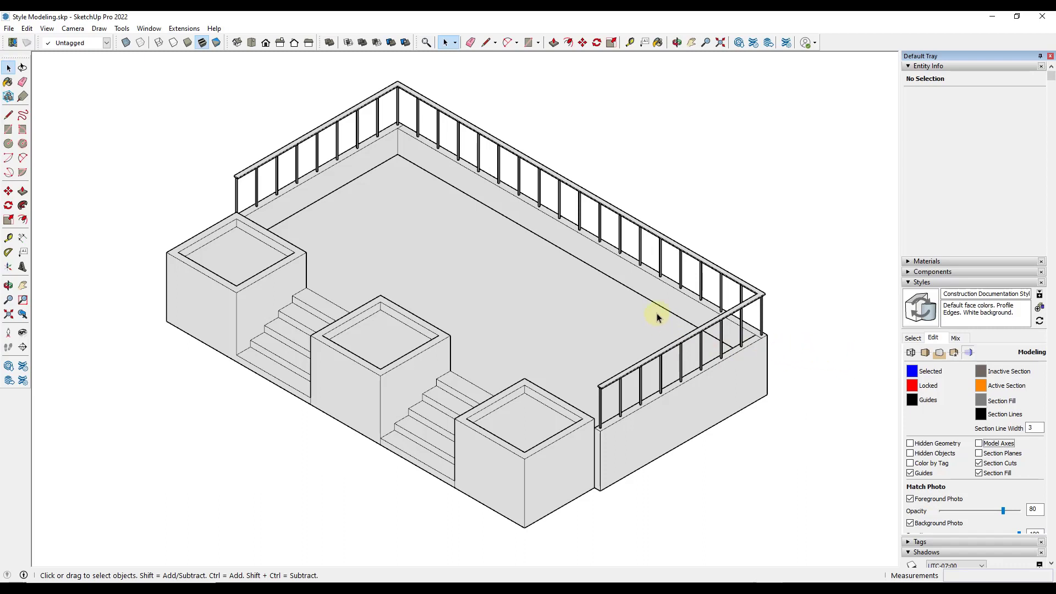
Step: Rename the edited style to the author's first name followed by "BW w/Edges" and update it with the changes
click(965, 295)
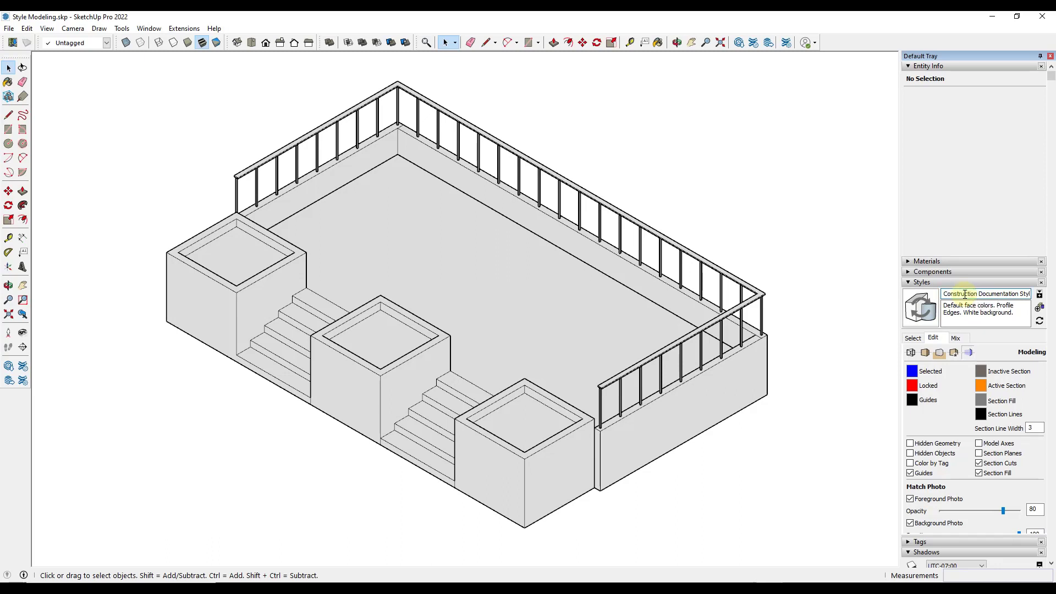
key(ctrl+a)
text(Justin BW w/Edges)
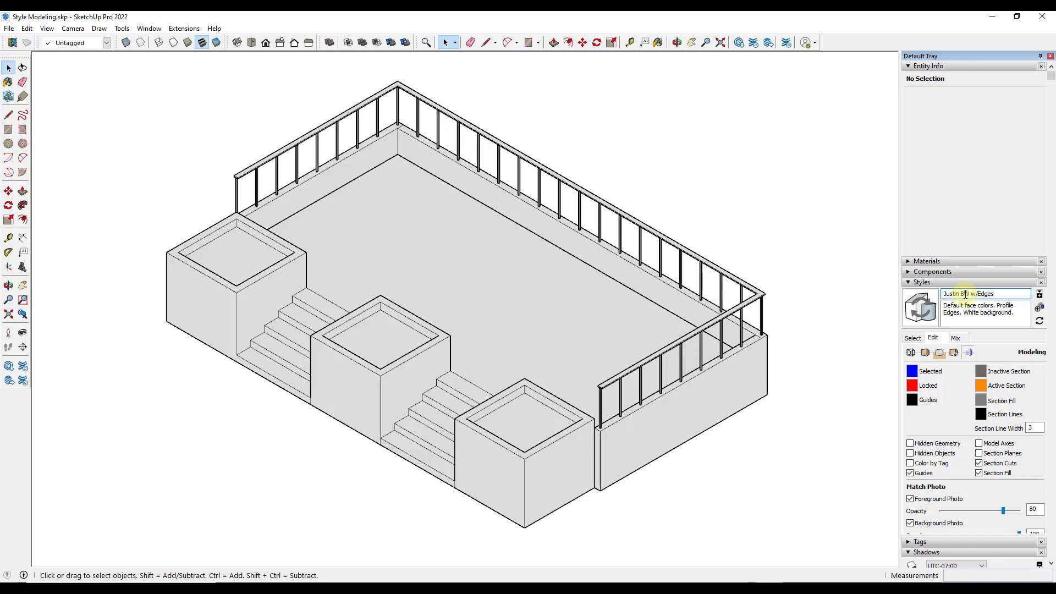
click(998, 336)
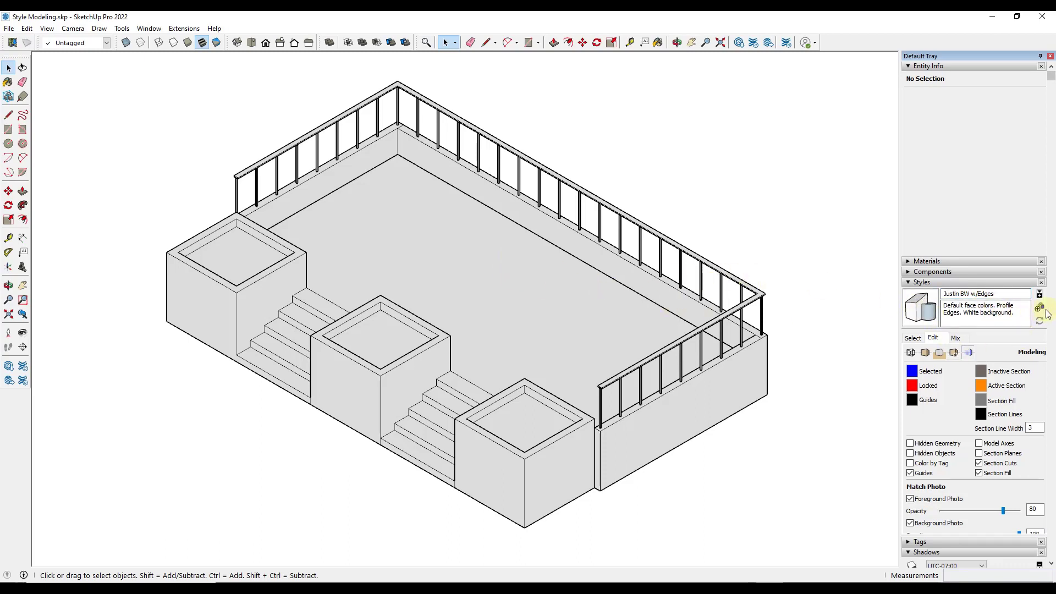
Step: Duplicate the "BW w/Edges" style among the in-model styles and rename the copy so it ends in "BW No Edges"
click(911, 338)
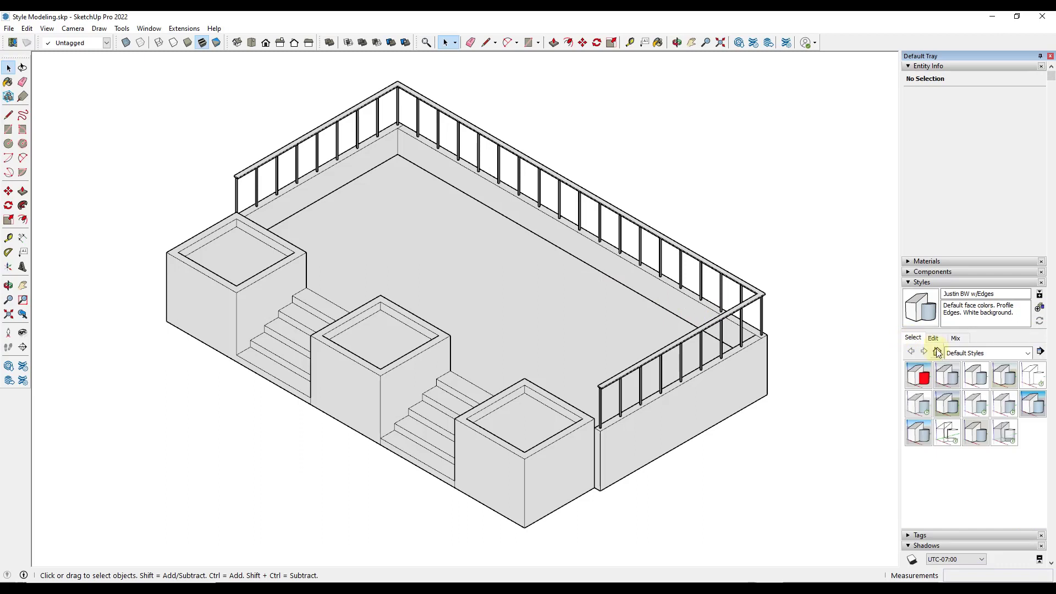
click(1015, 358)
click(962, 363)
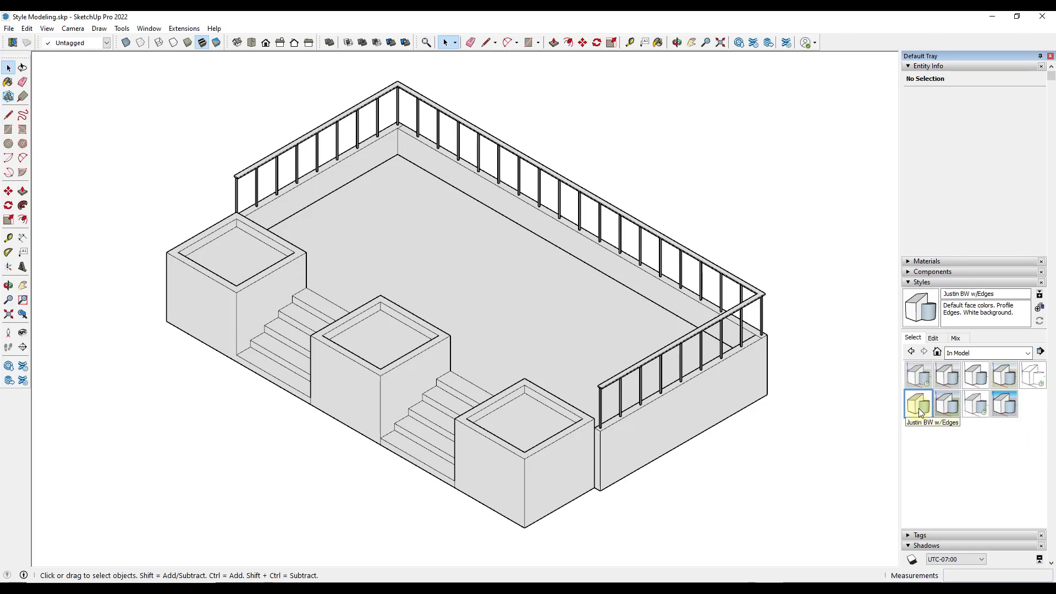
click(1040, 307)
click(973, 311)
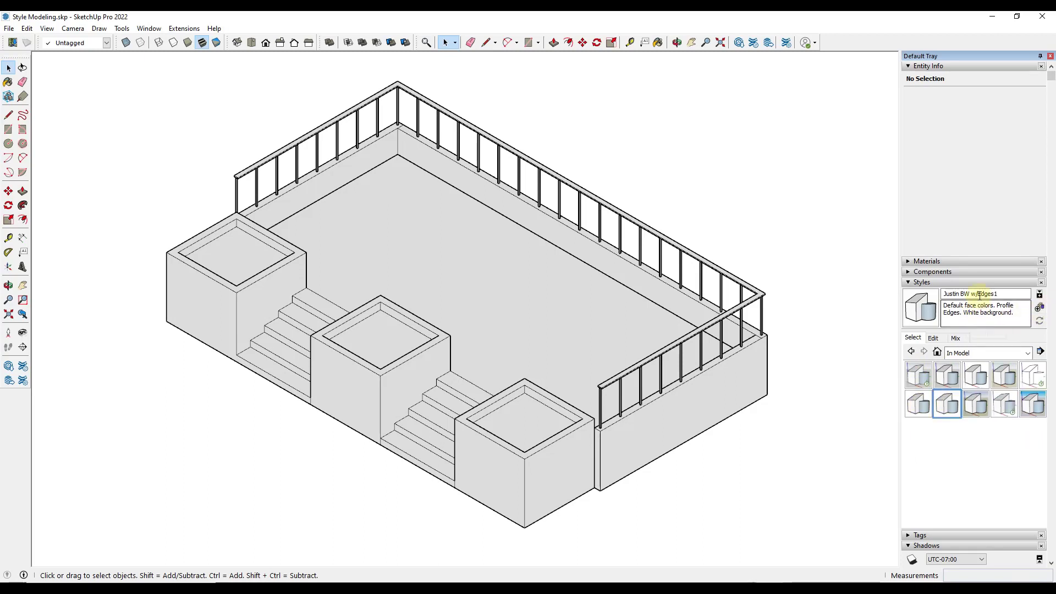
double_click(983, 293)
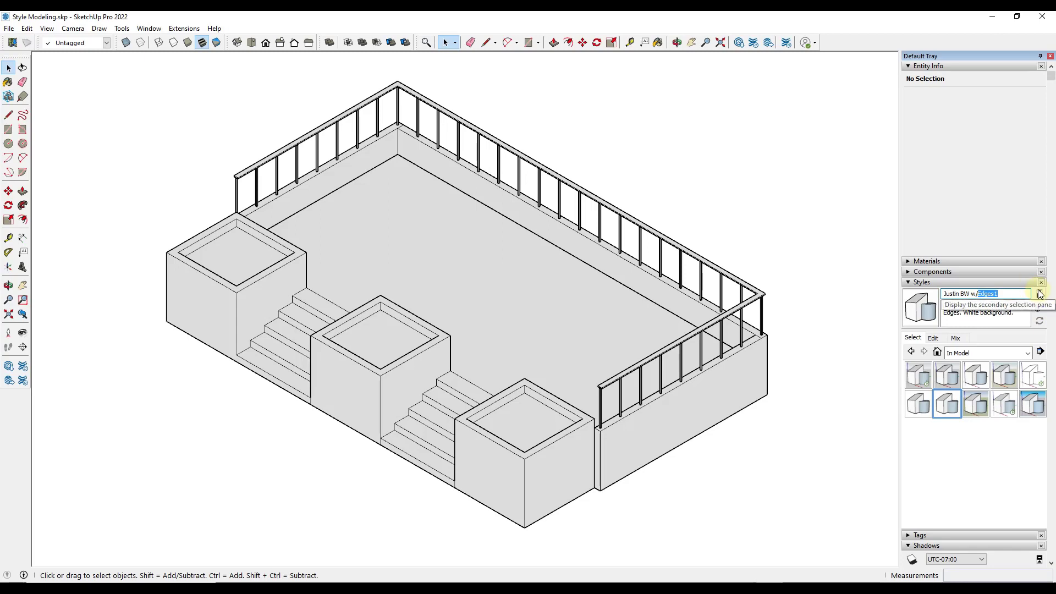
key(BackSpace)
key(BackSpace)
key(BackSpace)
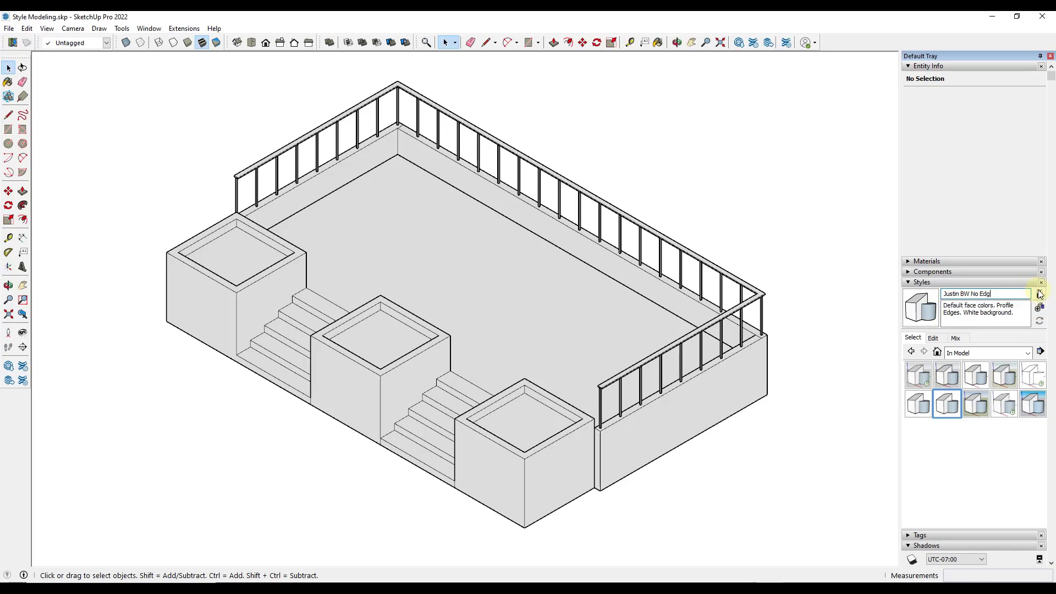
text(No Edges)
key(Return)
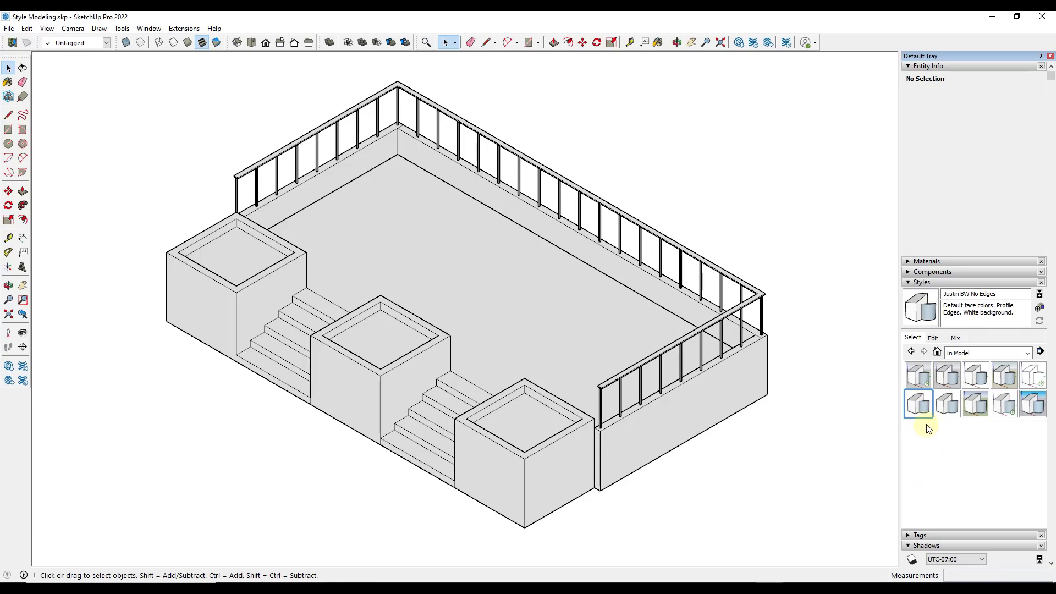
Step: Turn off profiles and edges in the "BW No Edges" style and update the style
click(933, 338)
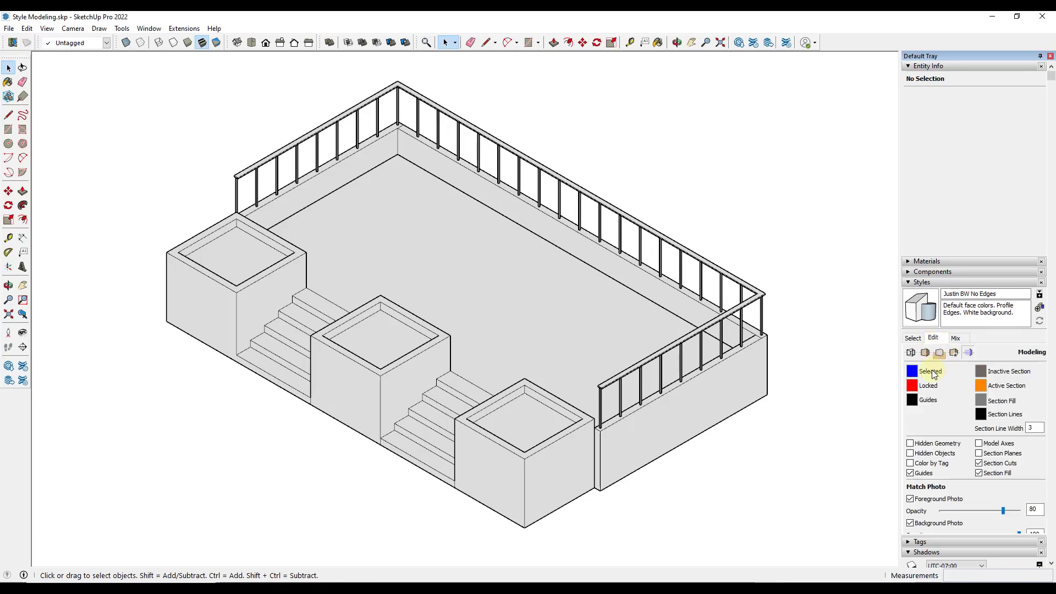
click(910, 354)
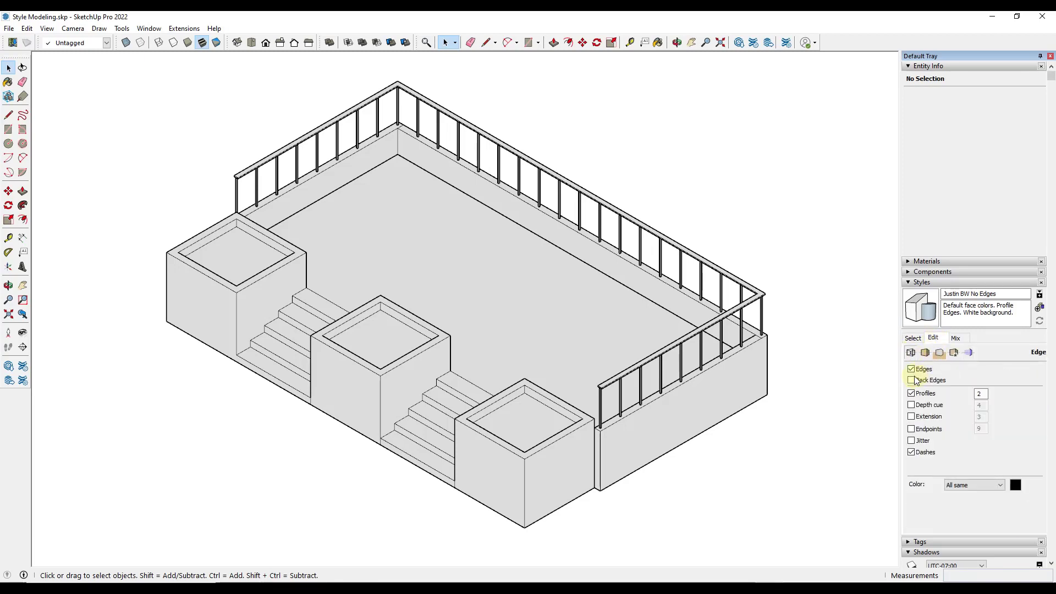
click(911, 394)
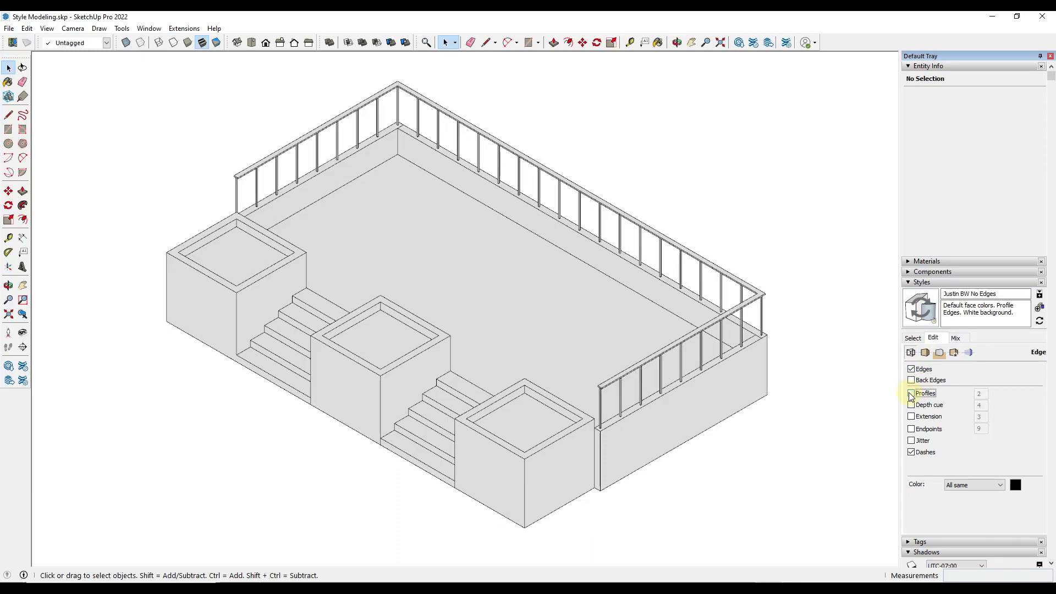
click(911, 368)
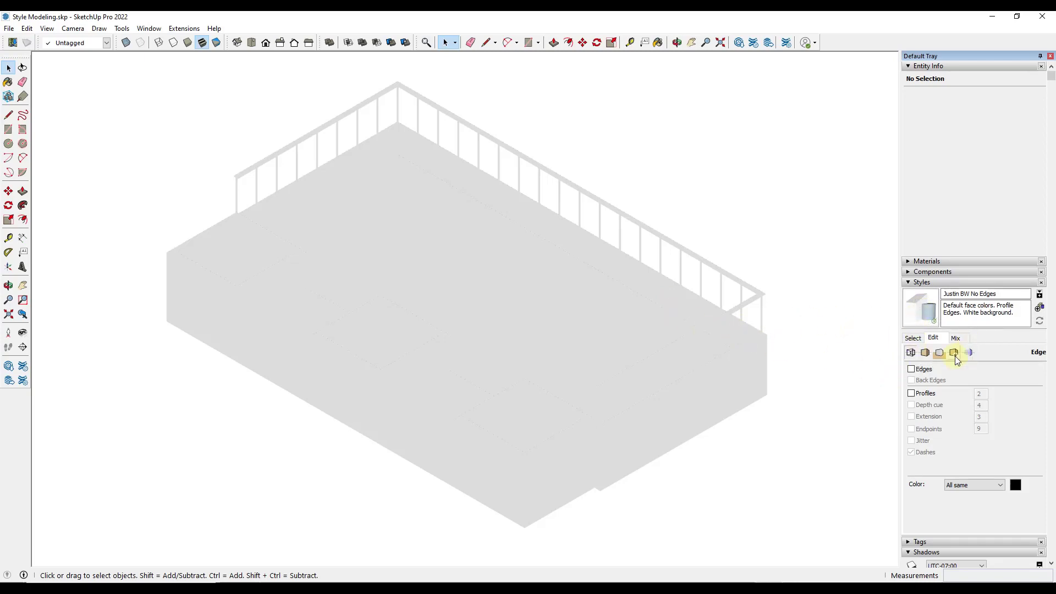
Step: Turn on shadows and save the current view as a scene named "No Edges"
scroll(934, 291, down, 3)
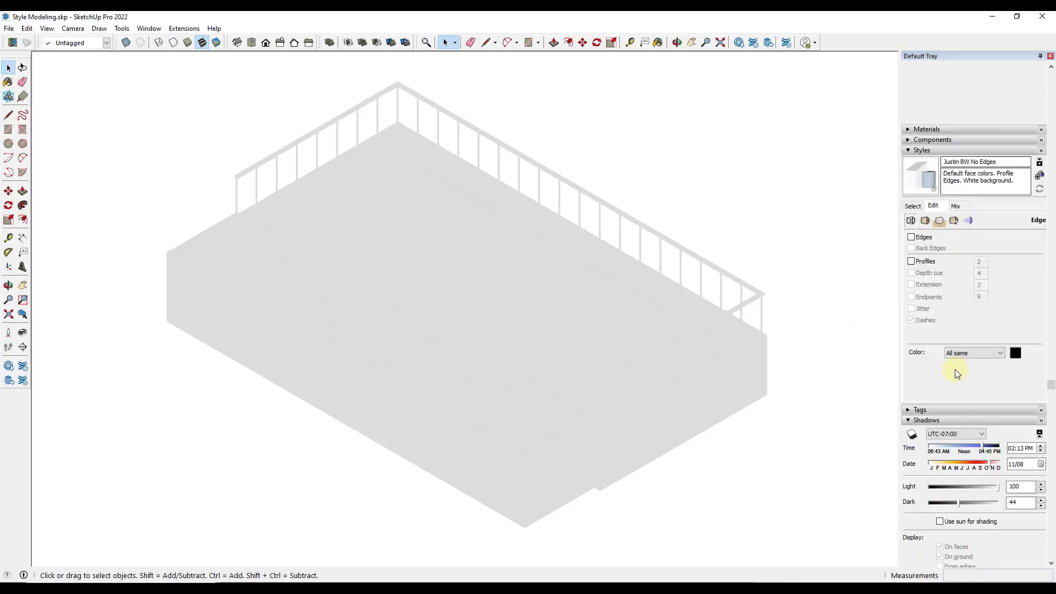
click(911, 435)
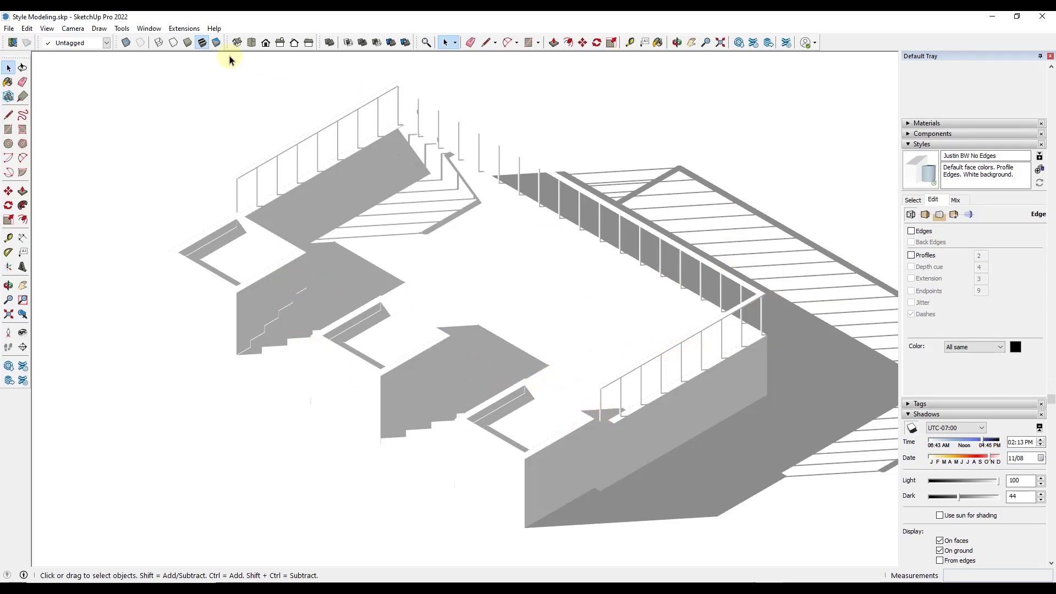
click(47, 28)
mouse_move(105, 230)
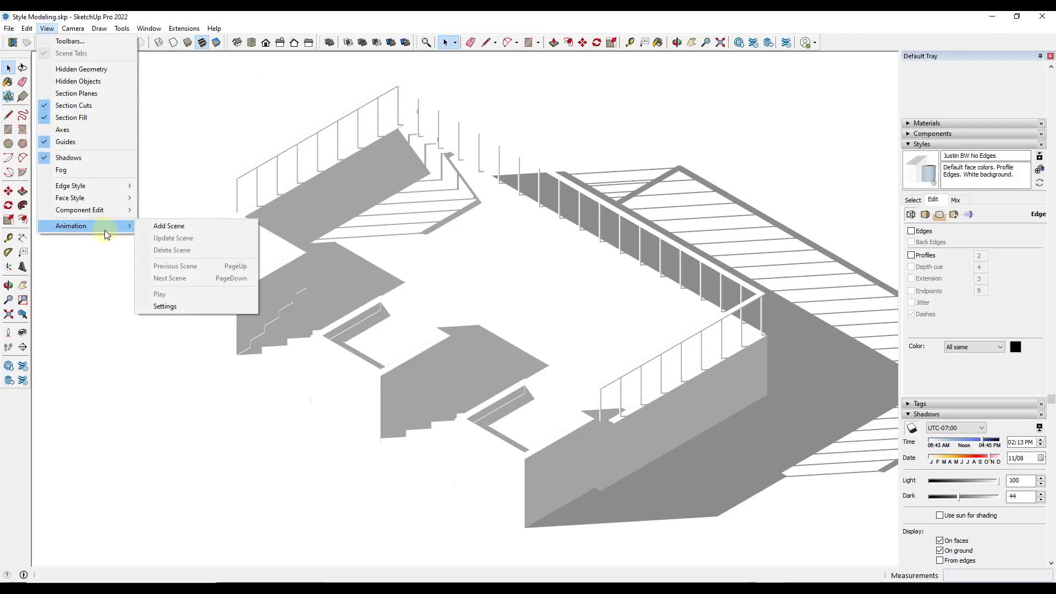
click(182, 226)
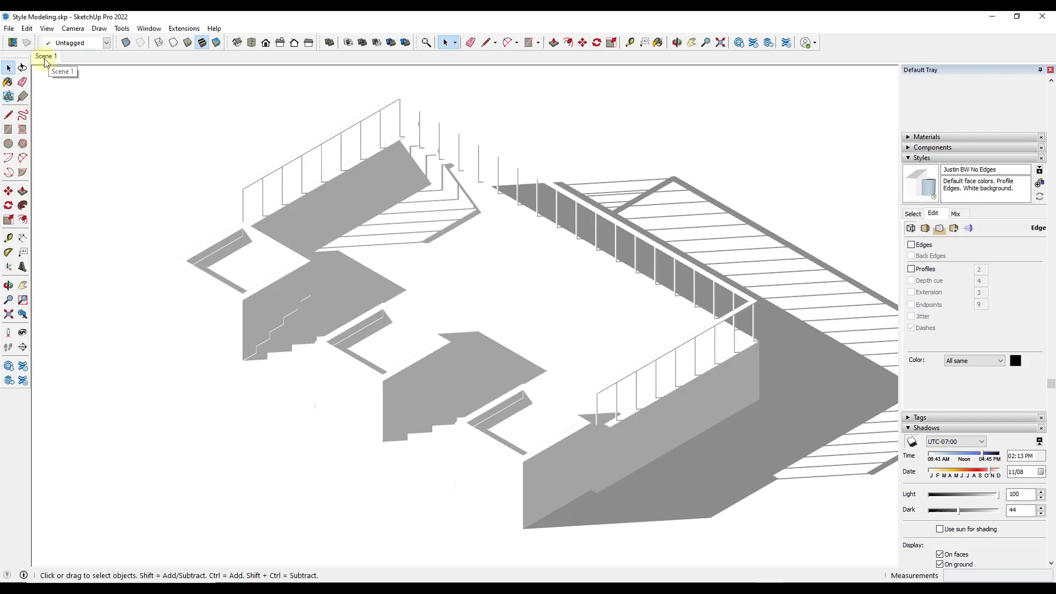
right_click(47, 59)
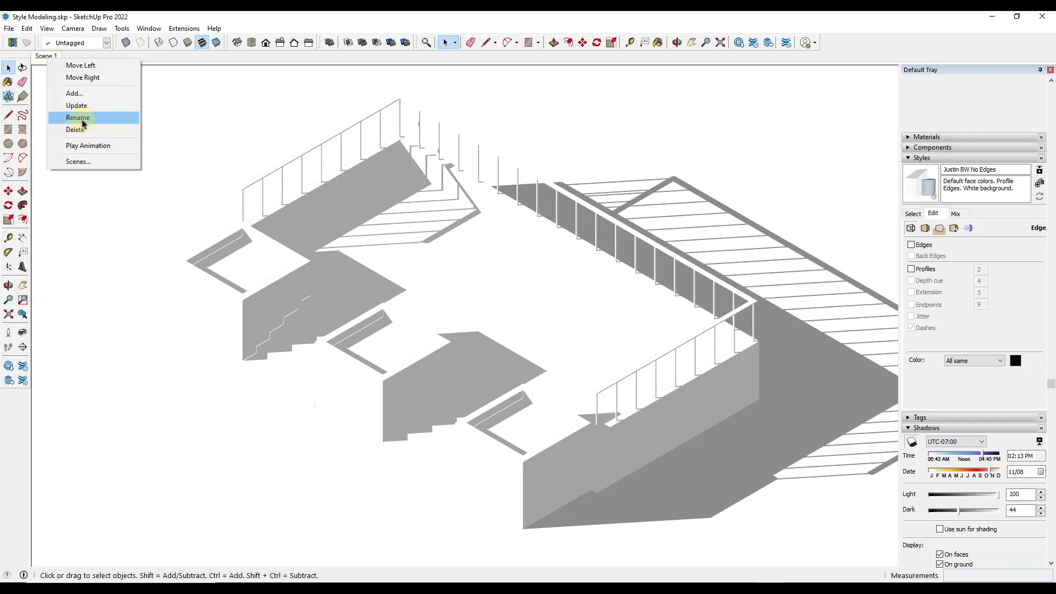
click(77, 120)
text(No Edges)
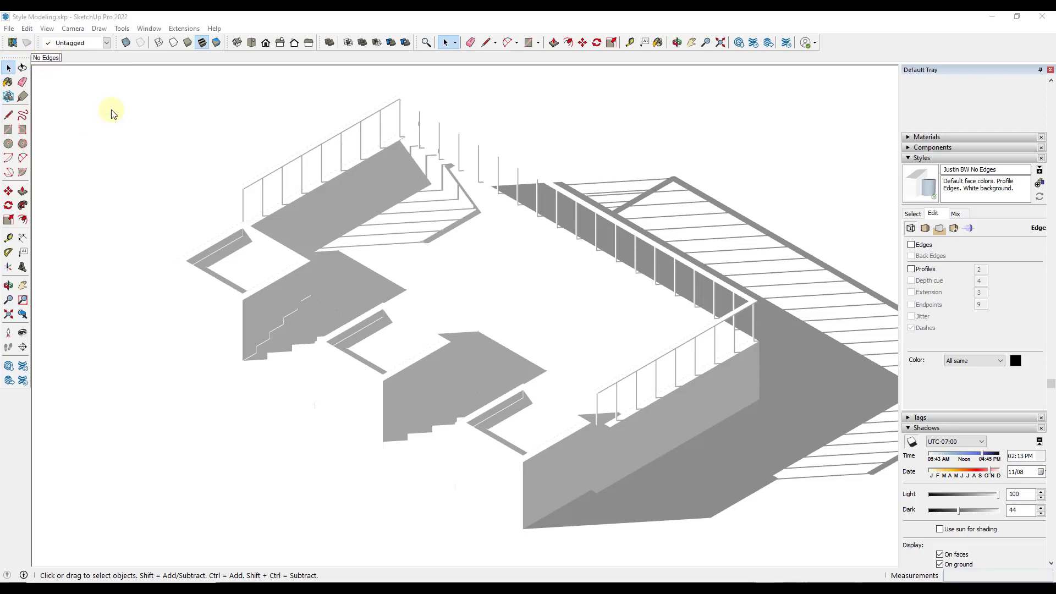
key(Return)
Step: Add a second scene and switch the model to the in-model "BW w/Edges" style
right_click(53, 59)
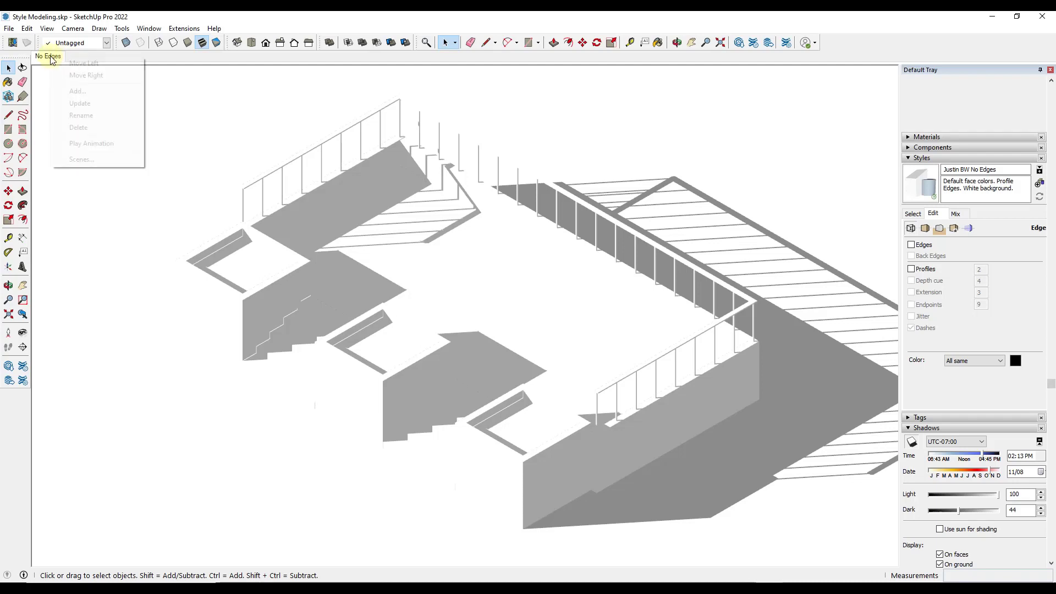
click(77, 91)
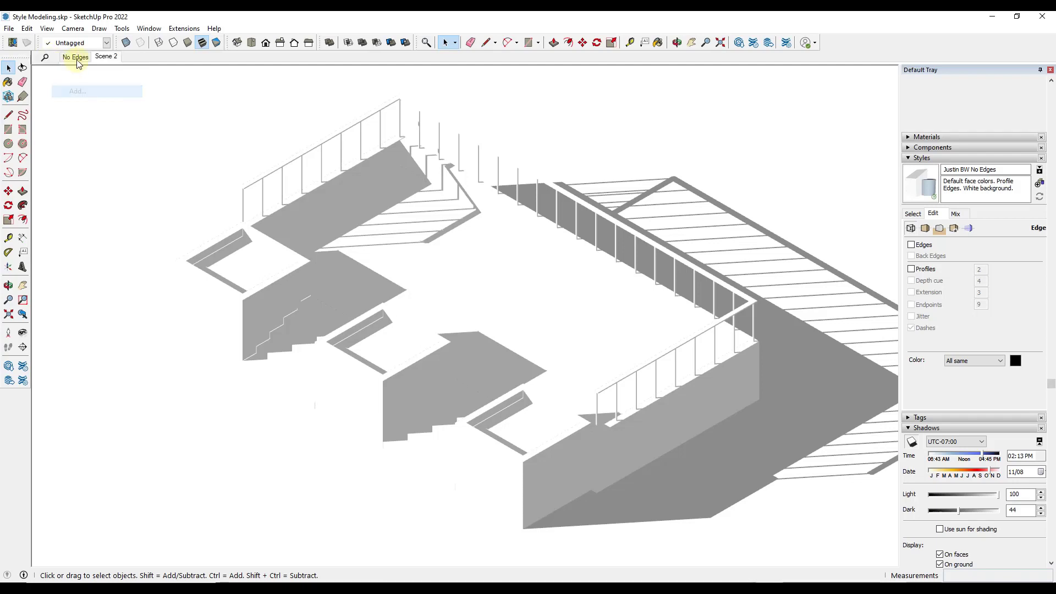
click(912, 214)
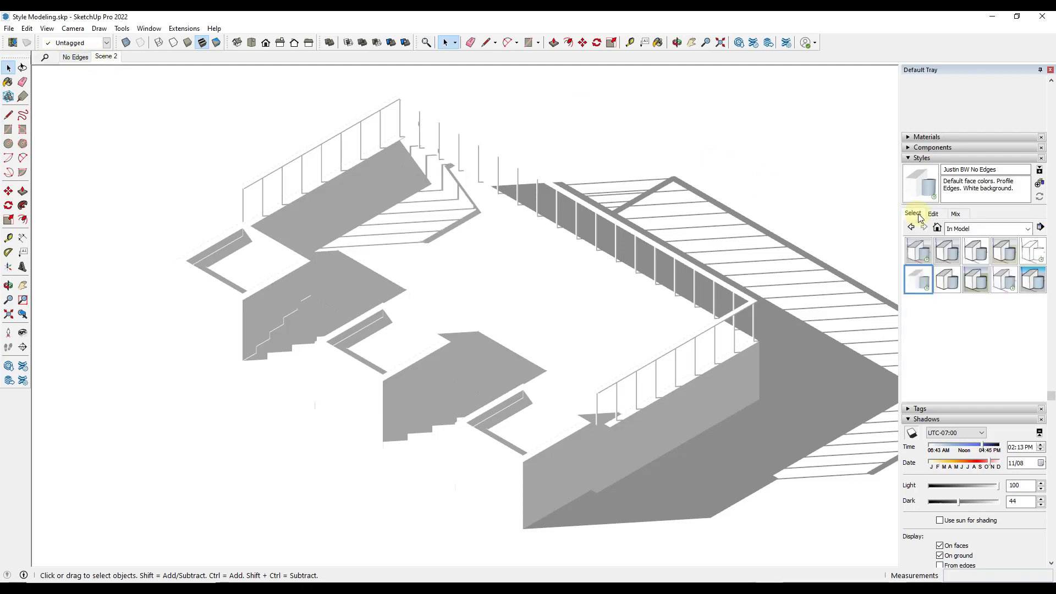
click(943, 281)
Step: Rename the second scene "WithEdges"
right_click(105, 60)
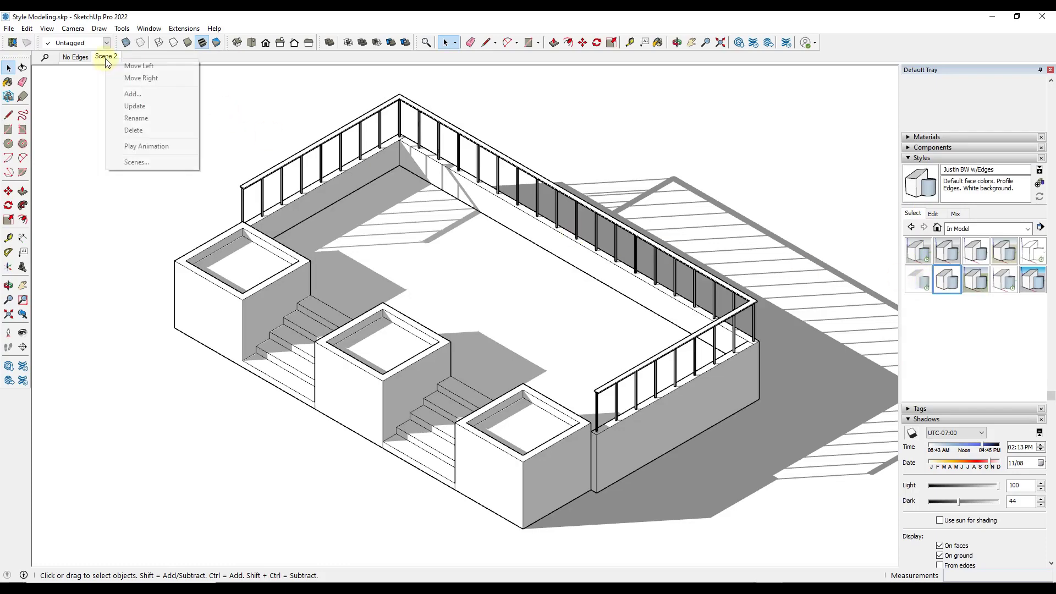
click(153, 119)
text(WithEd)
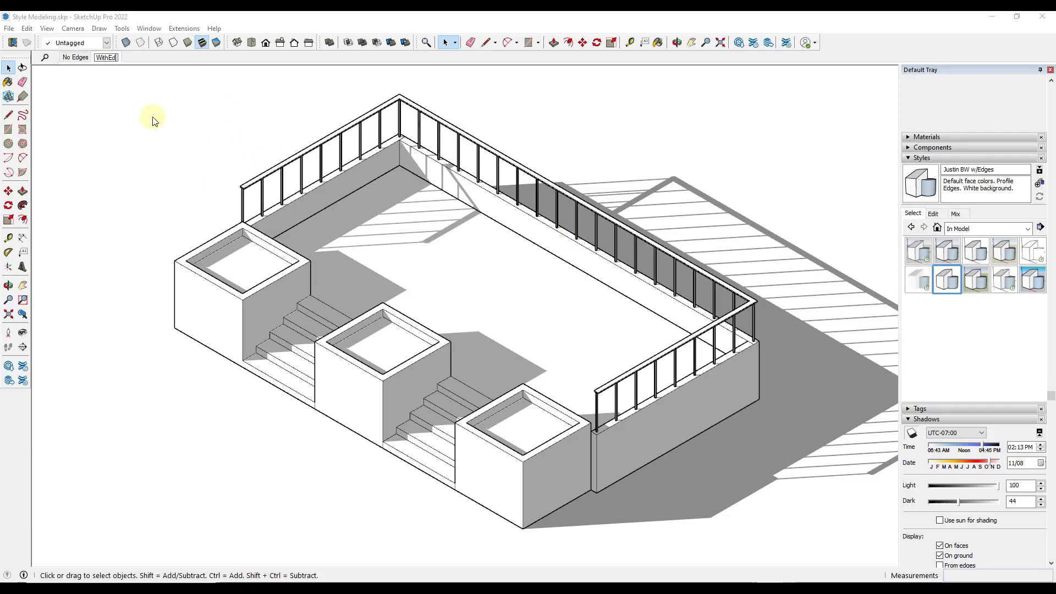
text(ges)
key(Return)
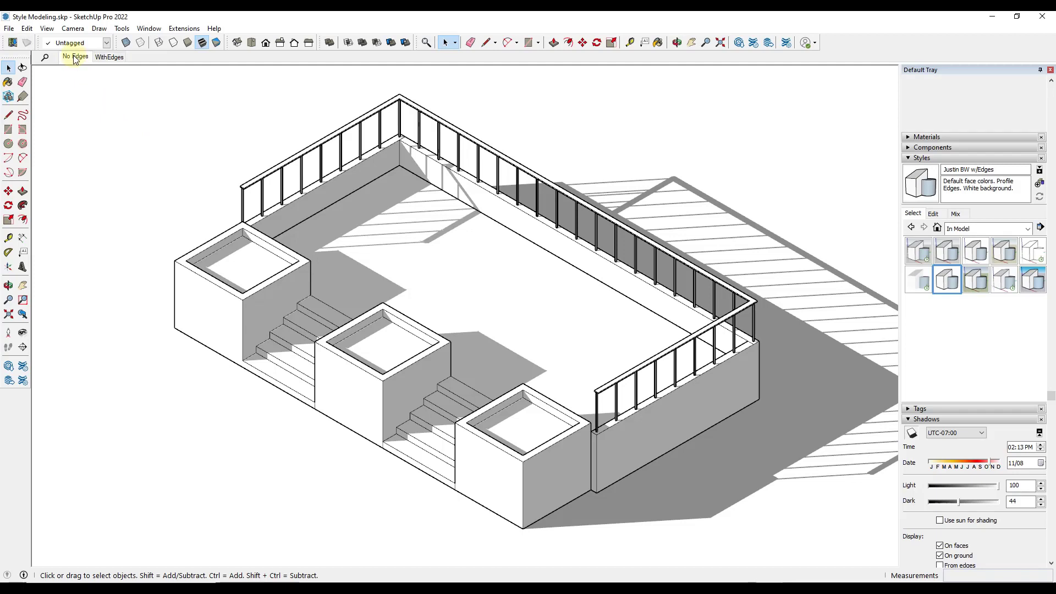
Step: Update the "WithEdges" scene so that it stores the "BW w/Edges" style
click(76, 58)
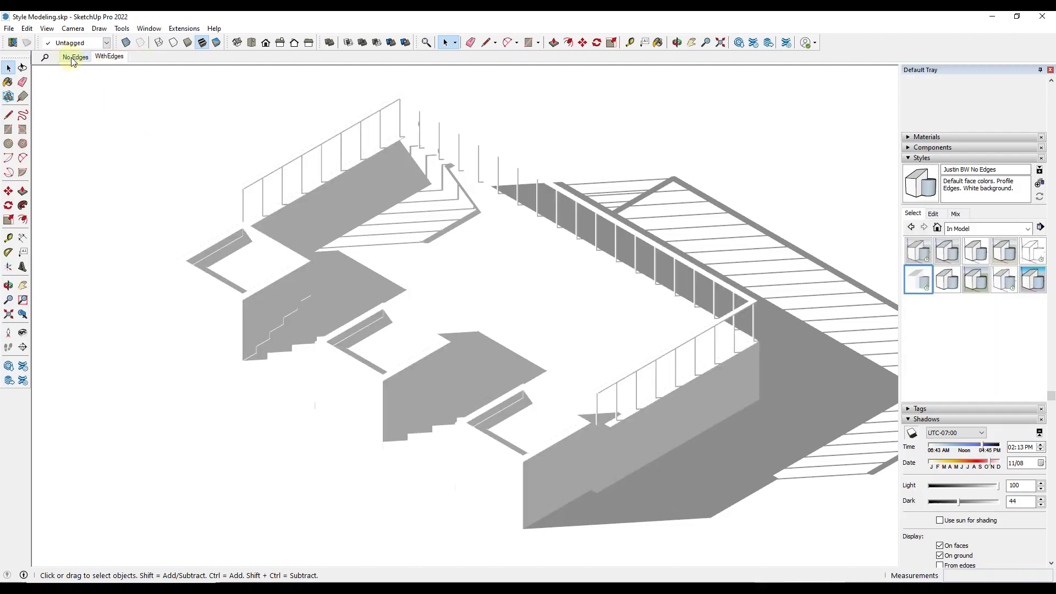
click(107, 57)
right_click(126, 65)
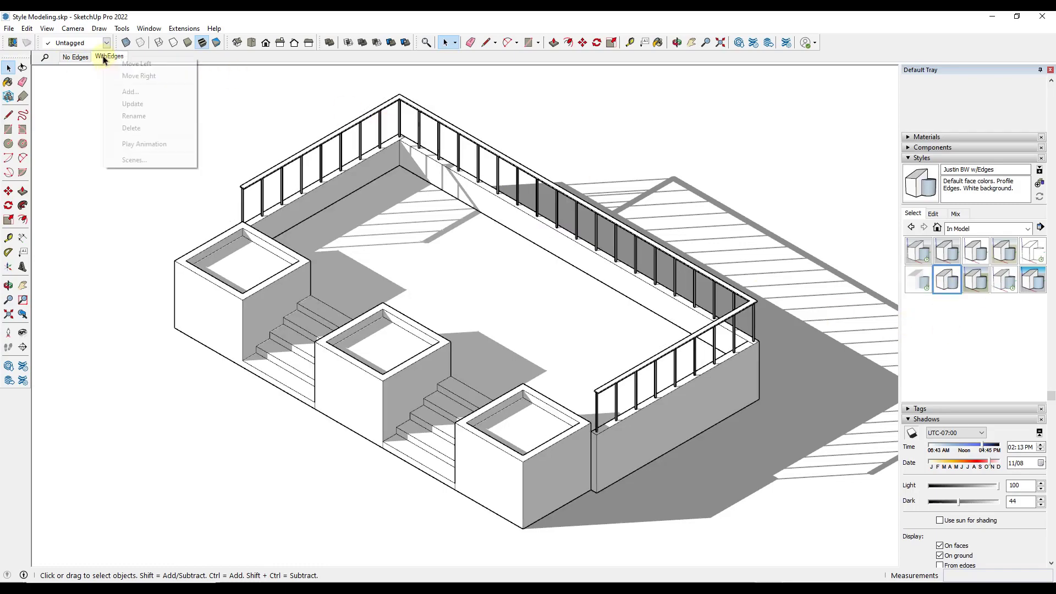
click(135, 104)
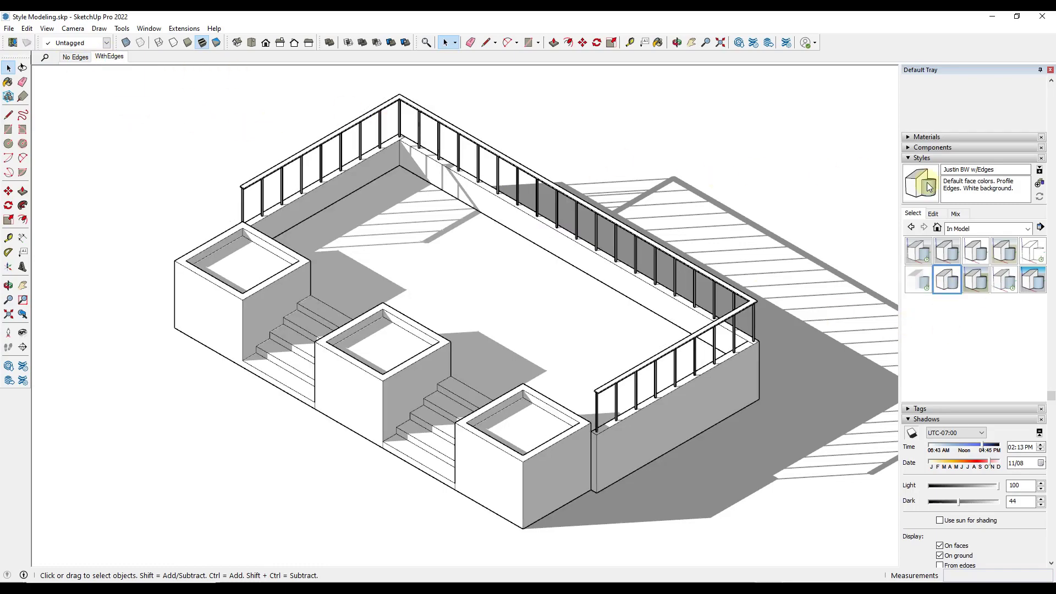
Step: Switch between the "No Edges" and "WithEdges" scenes to compare the two styles
click(75, 57)
click(104, 57)
click(67, 58)
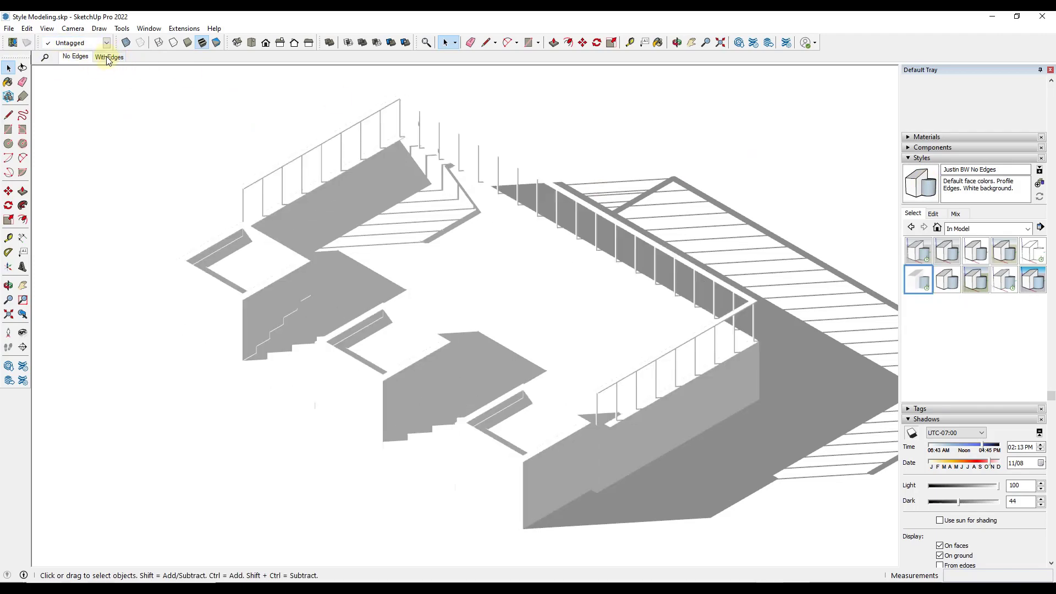
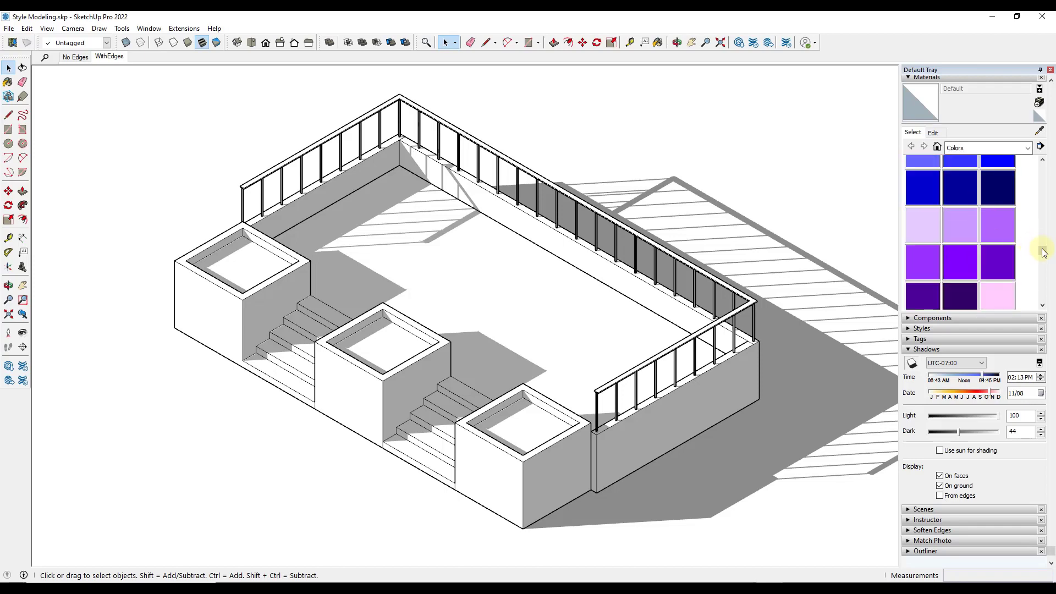
Step: Paint the shaded outer side faces of the three planter boxes dark blue with Color I07
drag(1046, 252, 1046, 248)
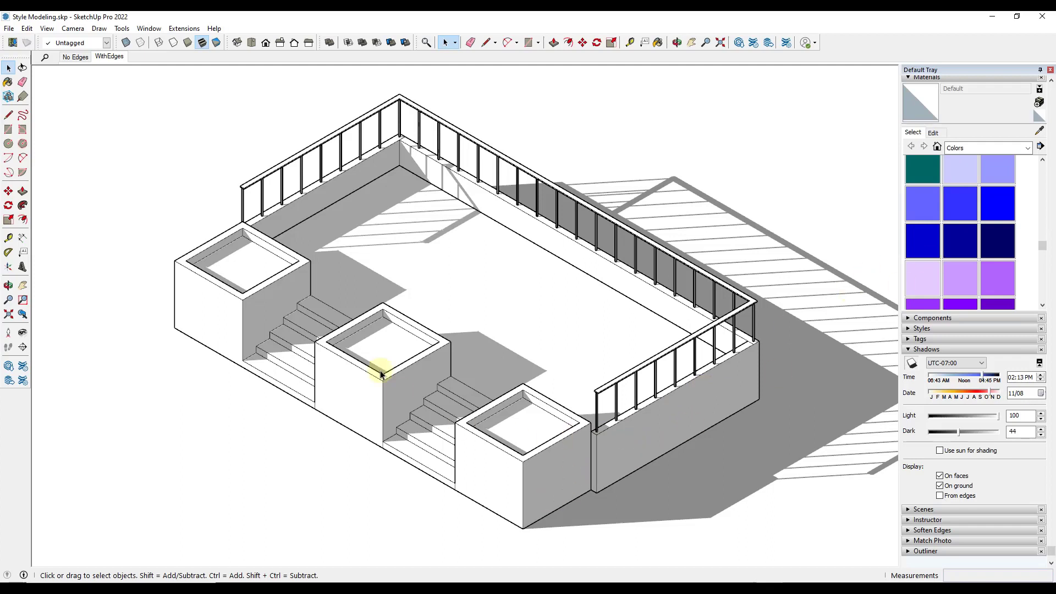
click(264, 317)
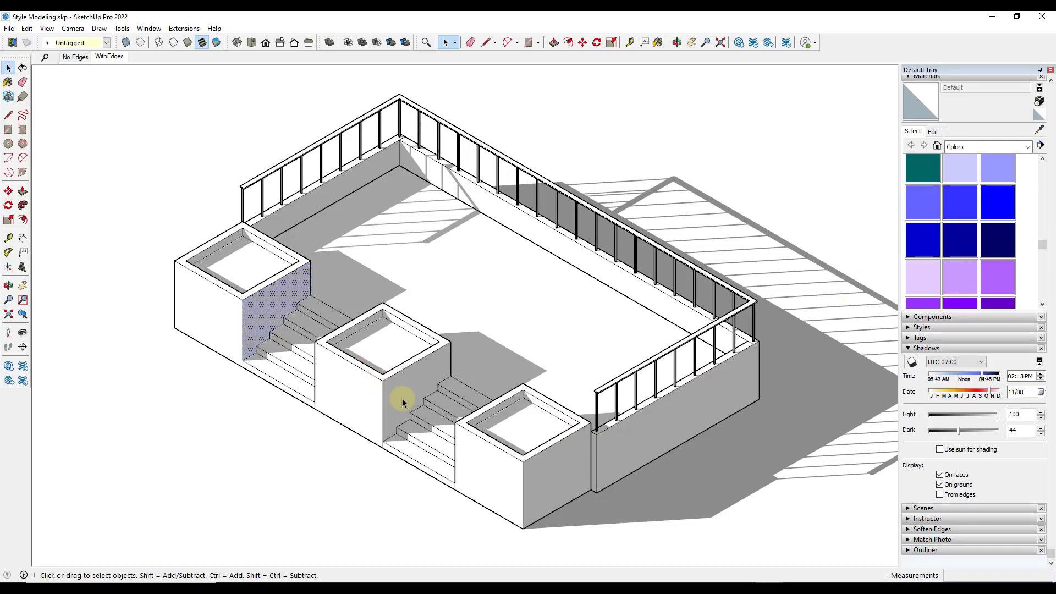
click(545, 467)
click(614, 454)
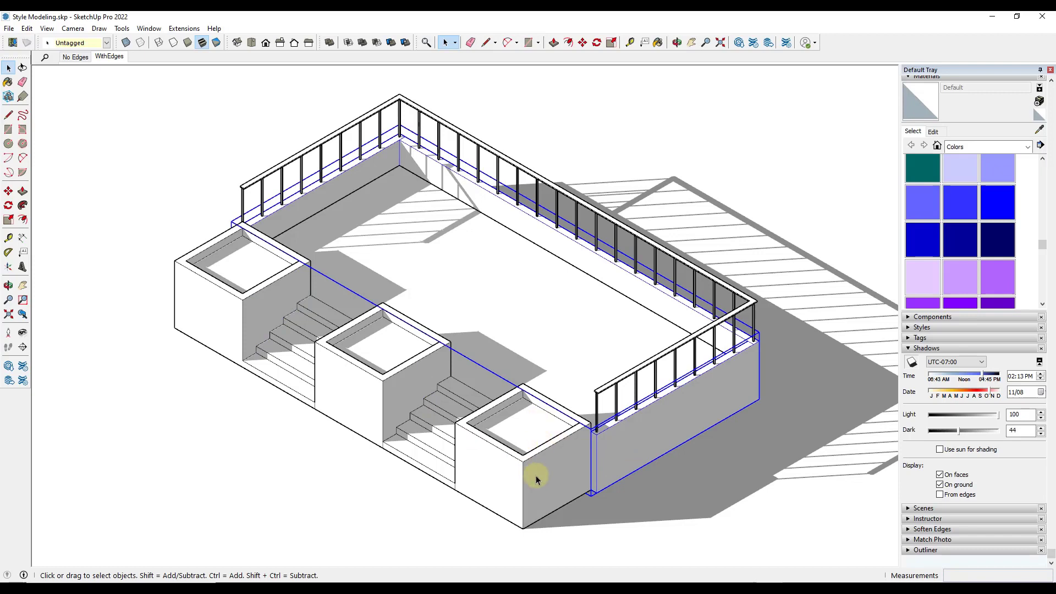
click(747, 320)
click(959, 240)
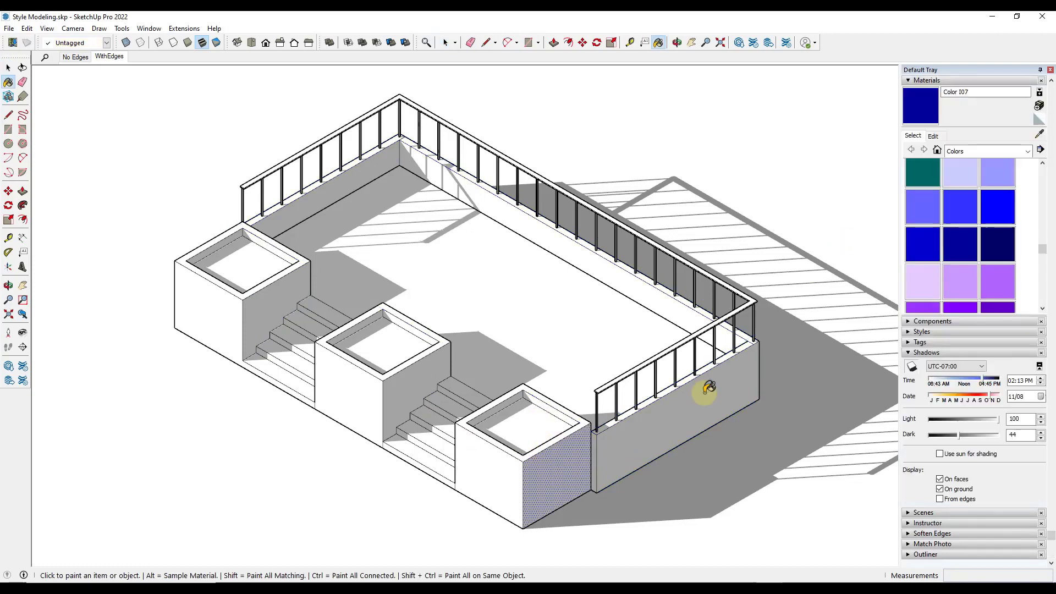
click(552, 477)
click(409, 382)
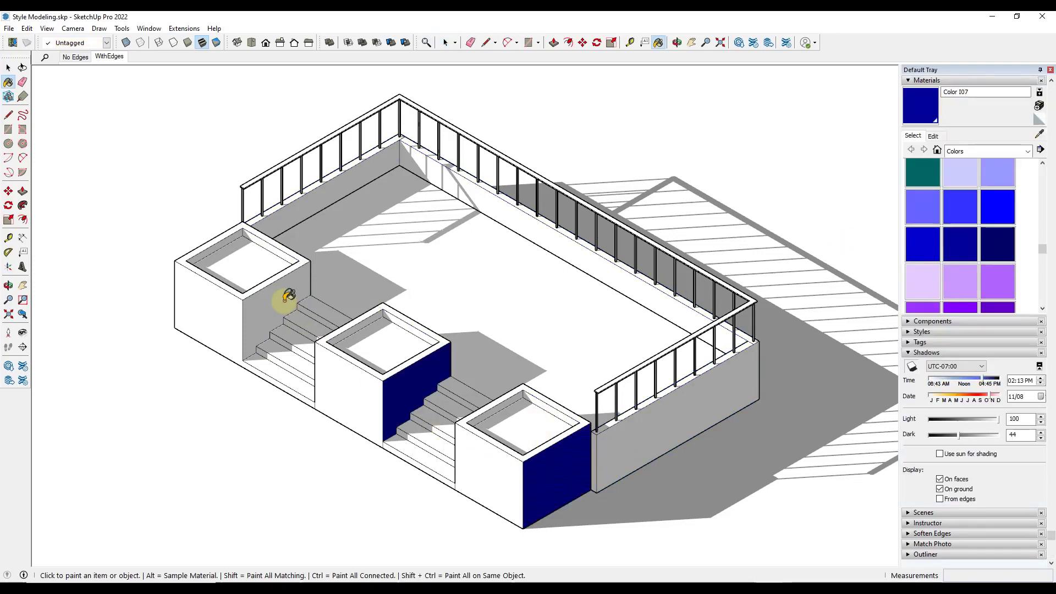
click(283, 297)
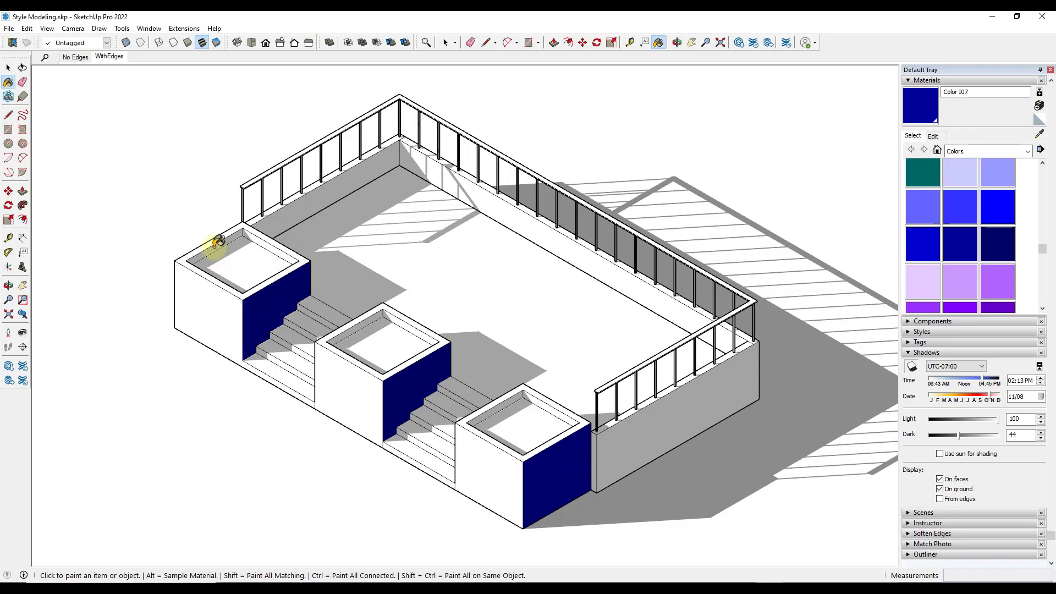
Step: Paint the matching inner side face of each of the three planter boxes with Color I07
click(216, 244)
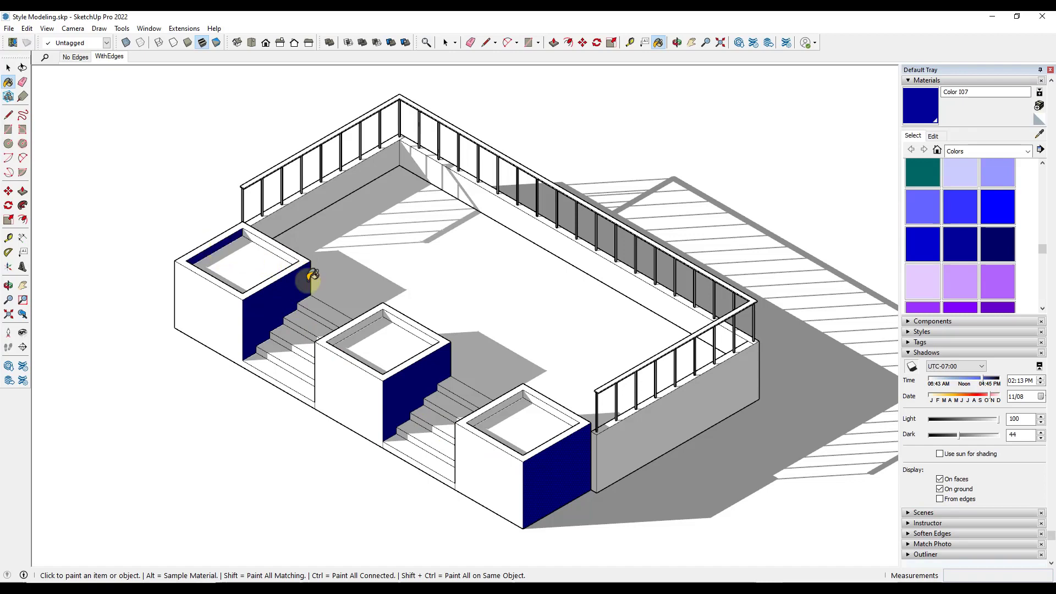
click(358, 325)
click(502, 406)
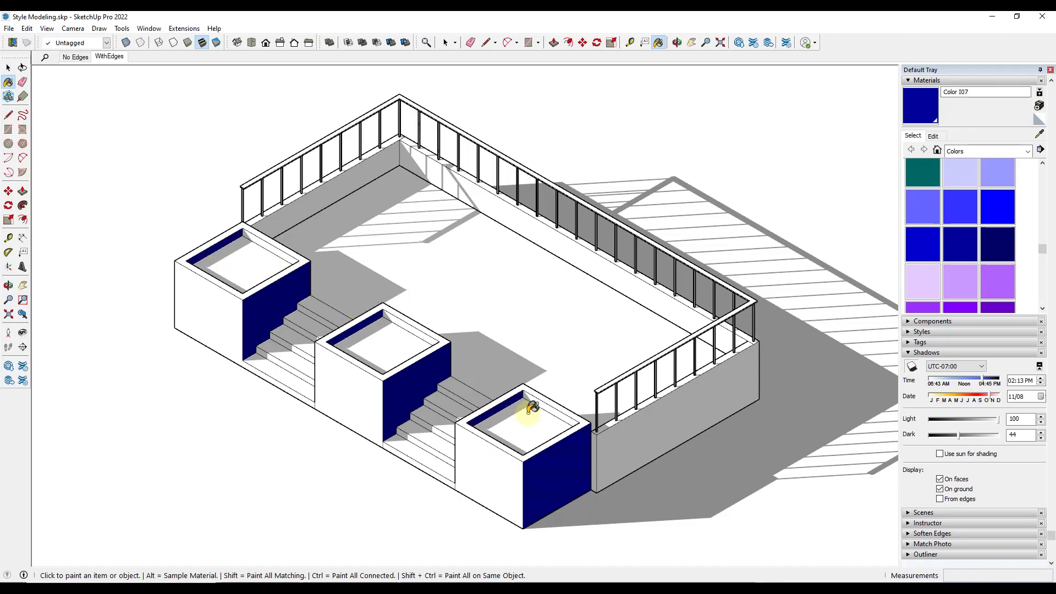
Step: Inside the perimeter wall group, paint the shaded faces of both short wall sections with Color I07 and exit the group
key(space)
click(631, 452)
double_click(632, 451)
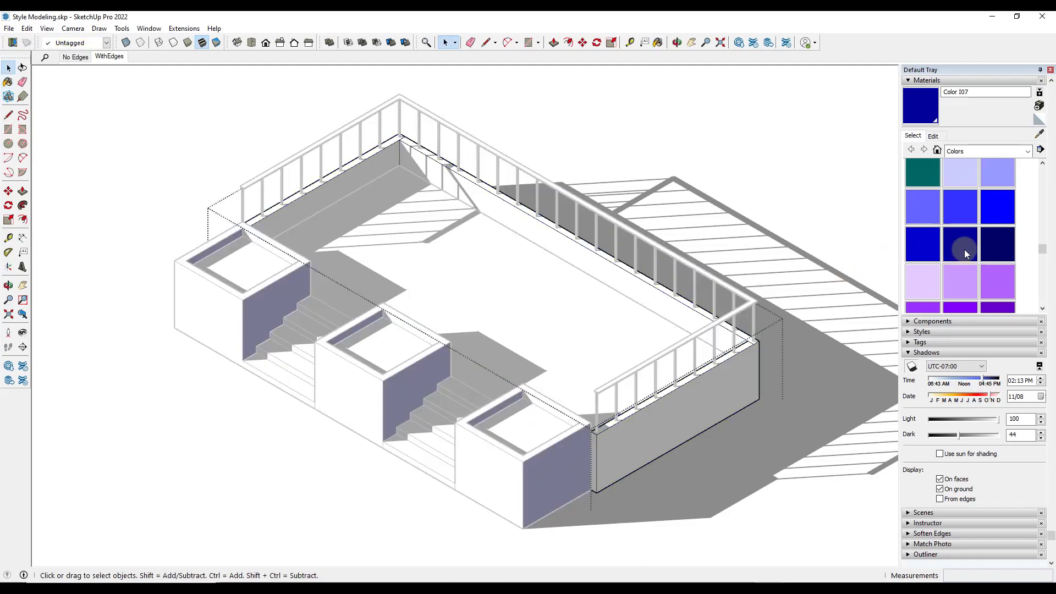
click(965, 249)
click(614, 439)
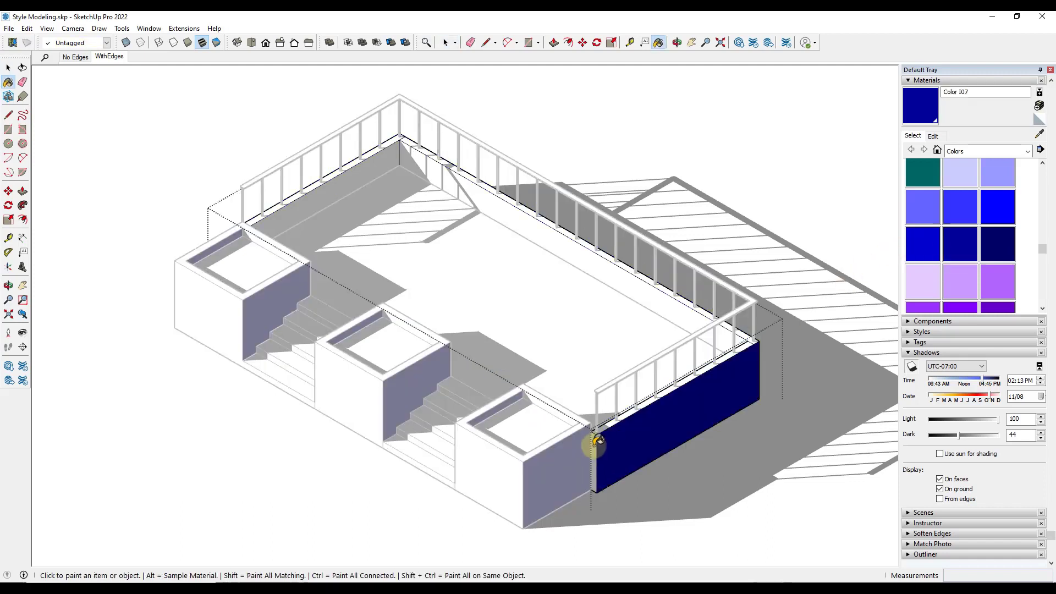
click(333, 187)
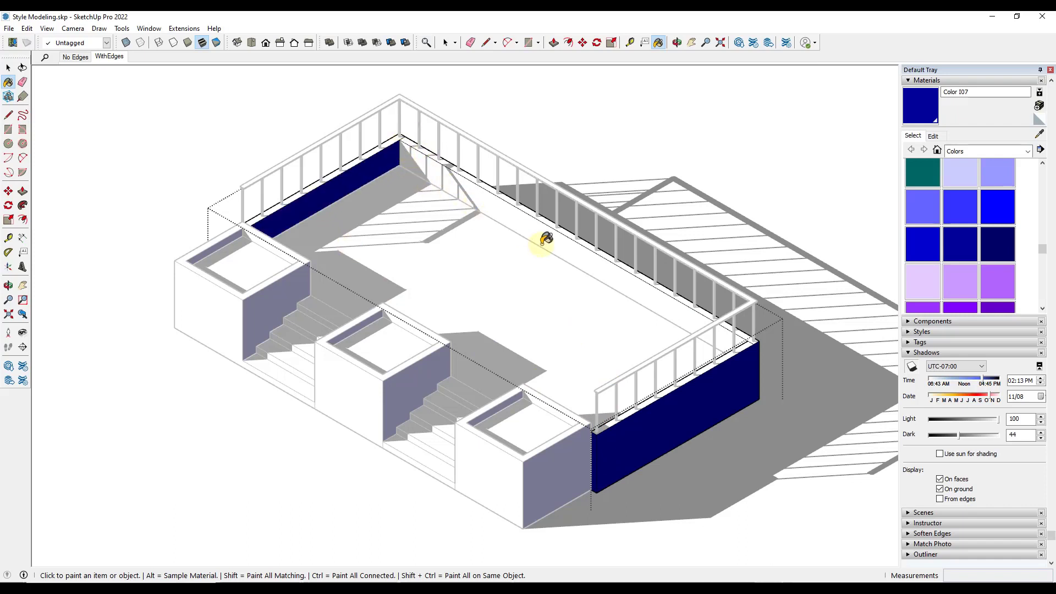
key(space)
click(672, 330)
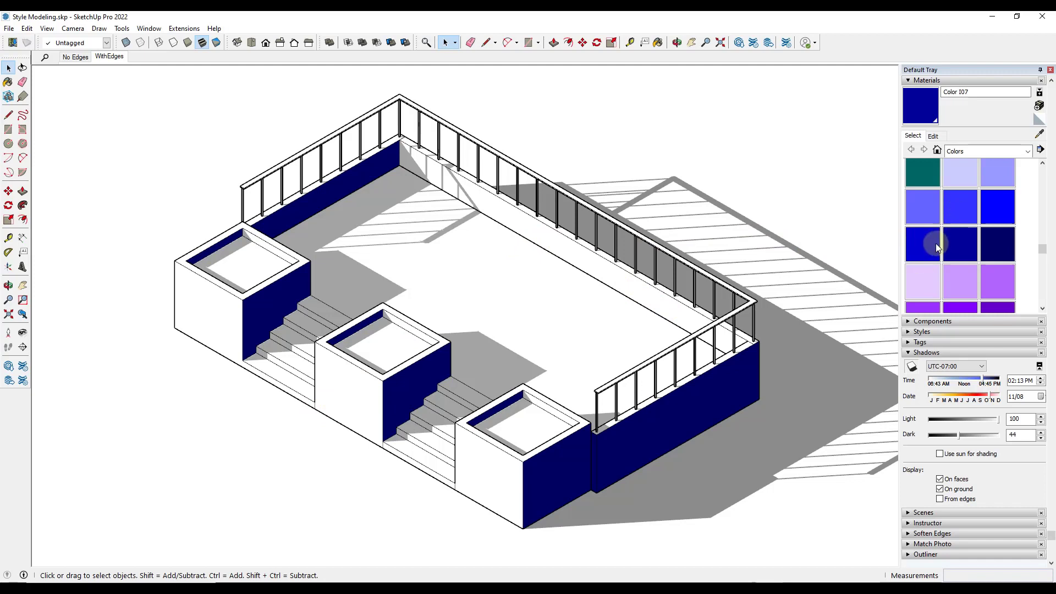
Step: Paint the front faces of the three planter boxes medium blue with Color I04
click(959, 206)
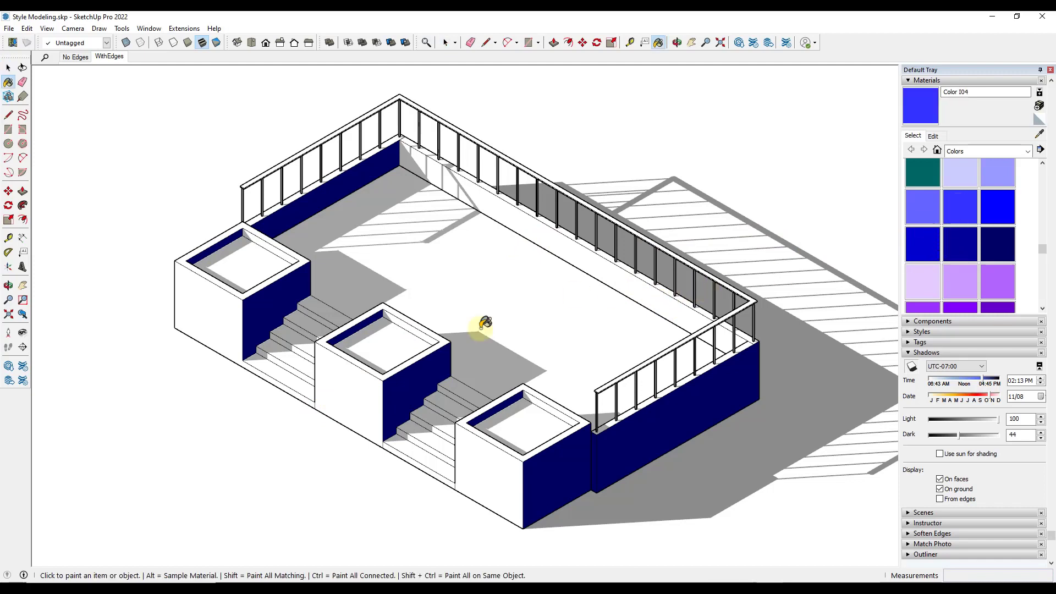
click(501, 472)
click(360, 390)
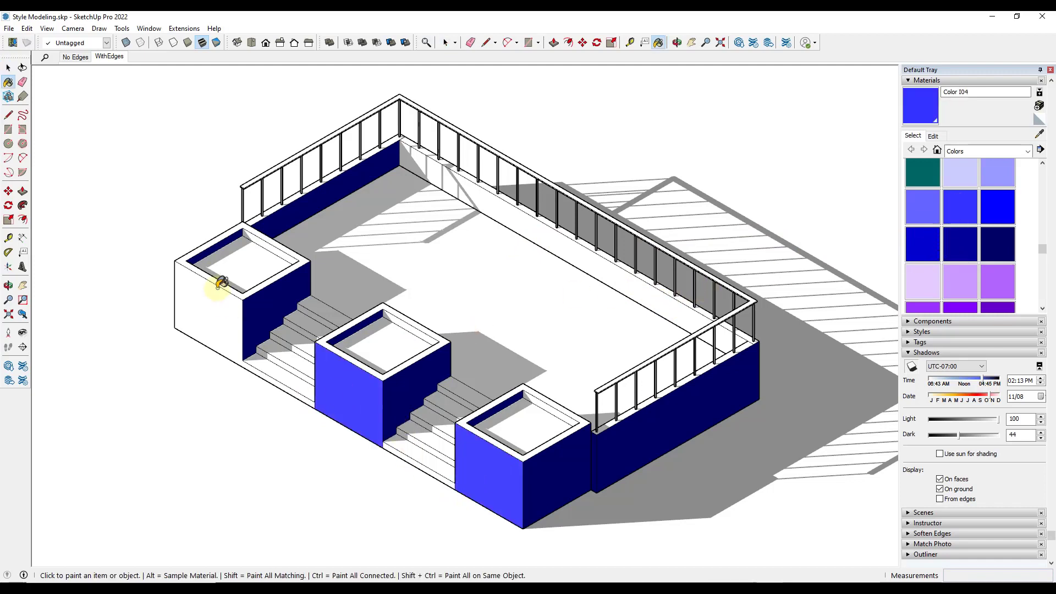
click(219, 284)
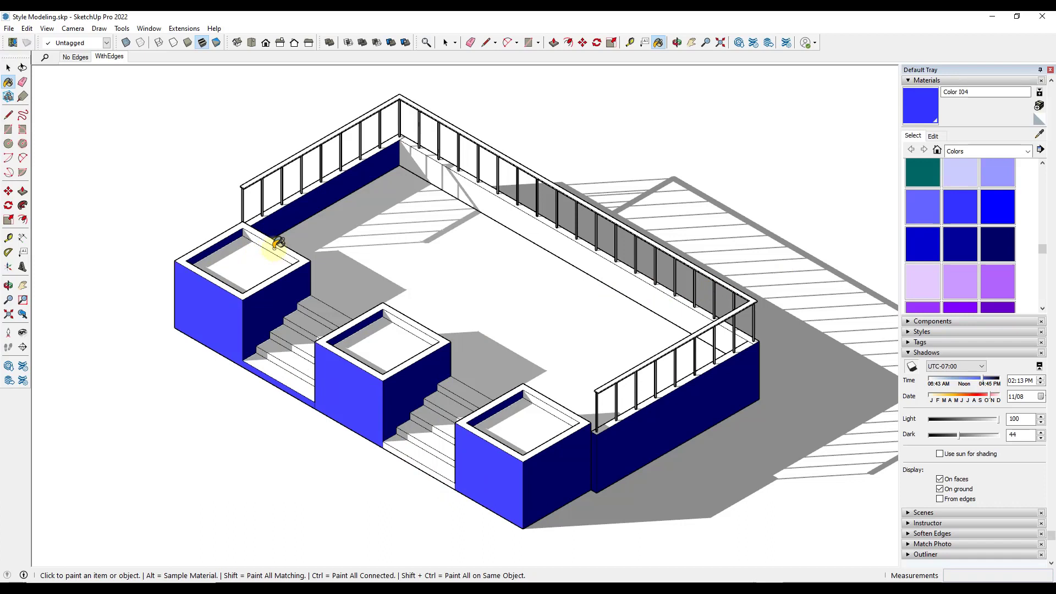
Step: Paint the front-facing inner face of each of the three planter boxes with Color I04
click(278, 244)
click(420, 325)
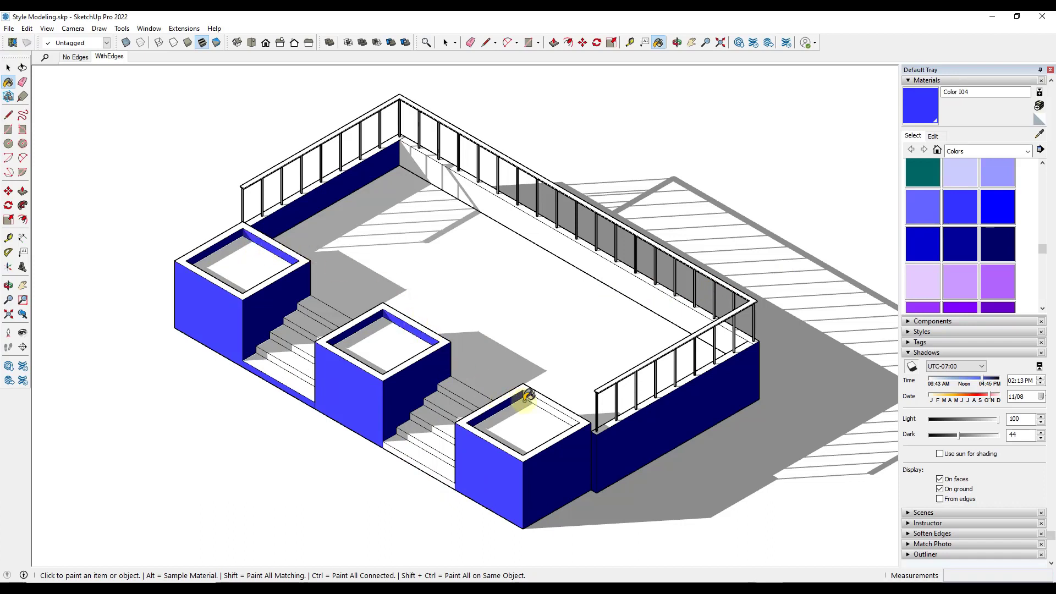
click(550, 406)
Step: Inside the perimeter wall group, paint the long back wall's inner face with Color I04 and exit the group
key(space)
double_click(615, 277)
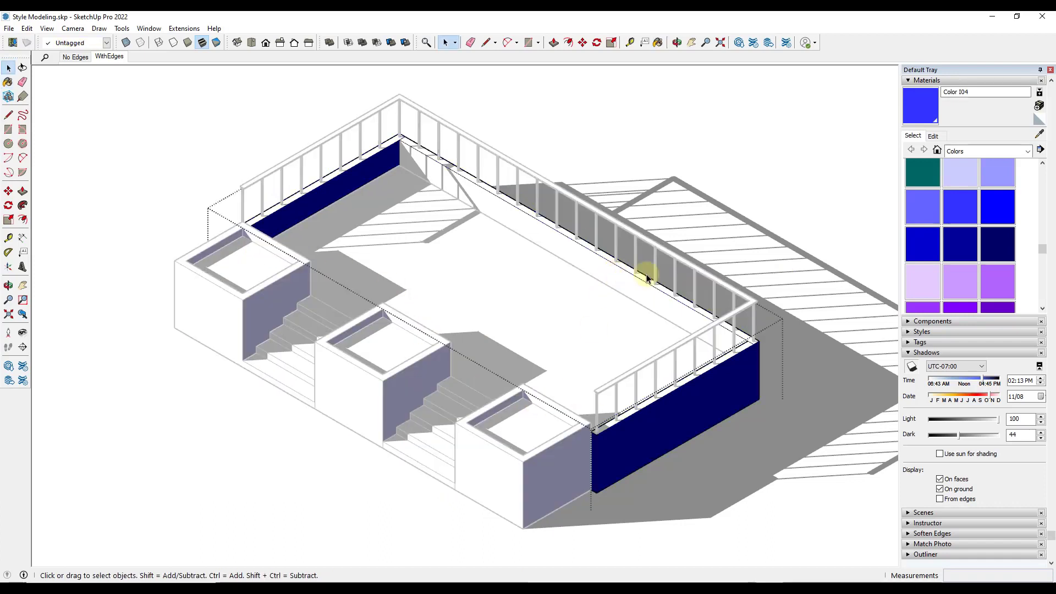
key(b)
click(646, 288)
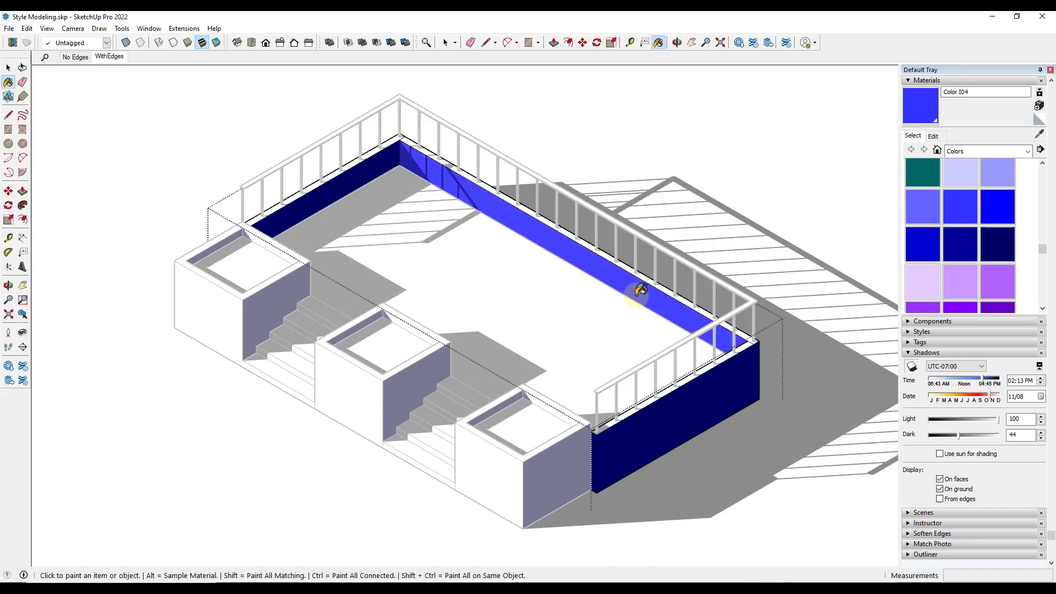
key(space)
click(454, 329)
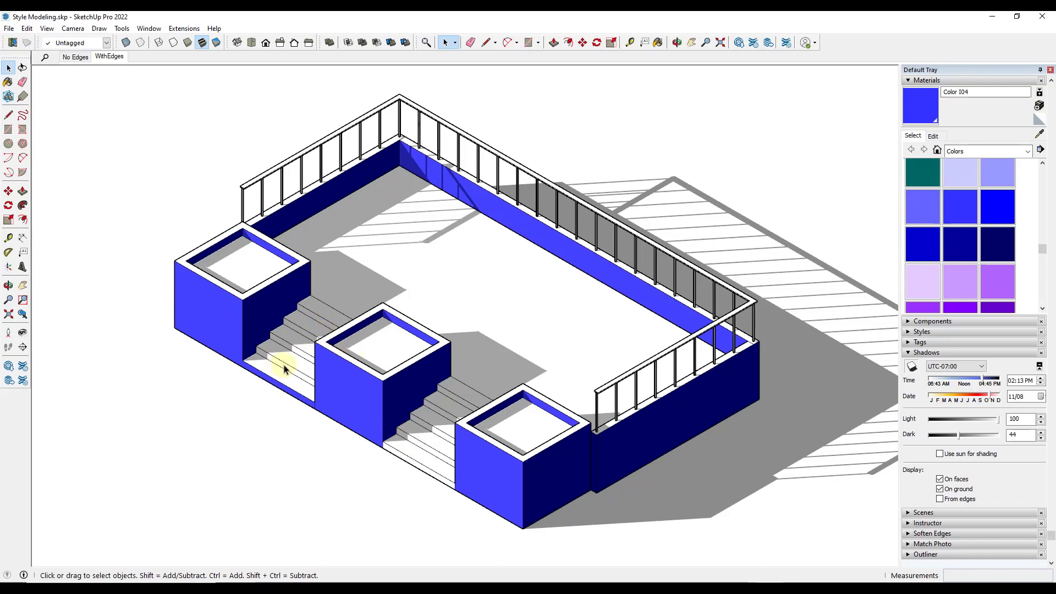
Step: Paint the front-facing risers of both stair flights with Color I04
key(b)
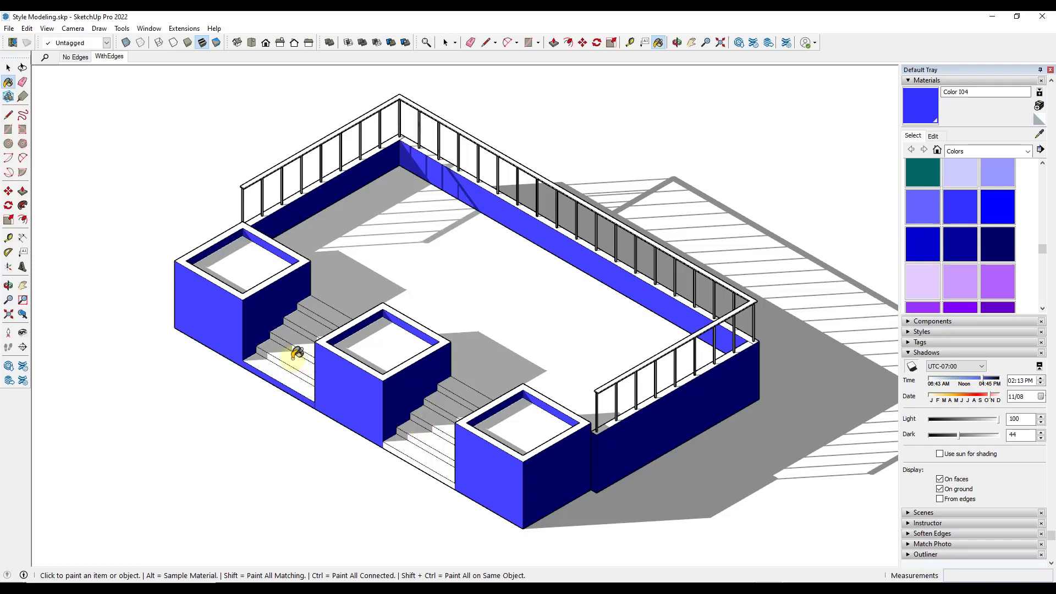
click(281, 357)
click(296, 340)
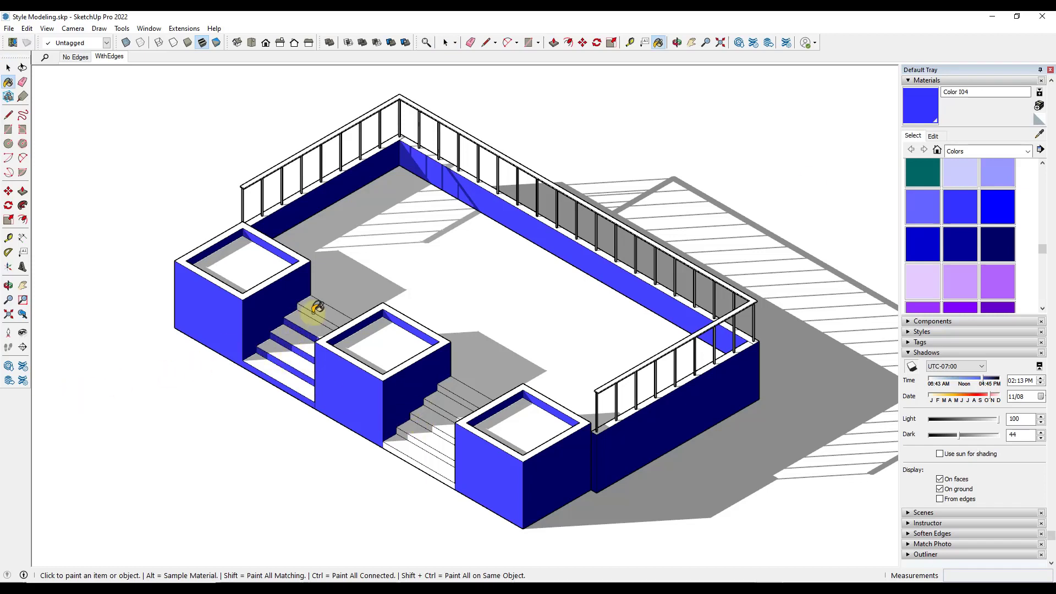
click(312, 309)
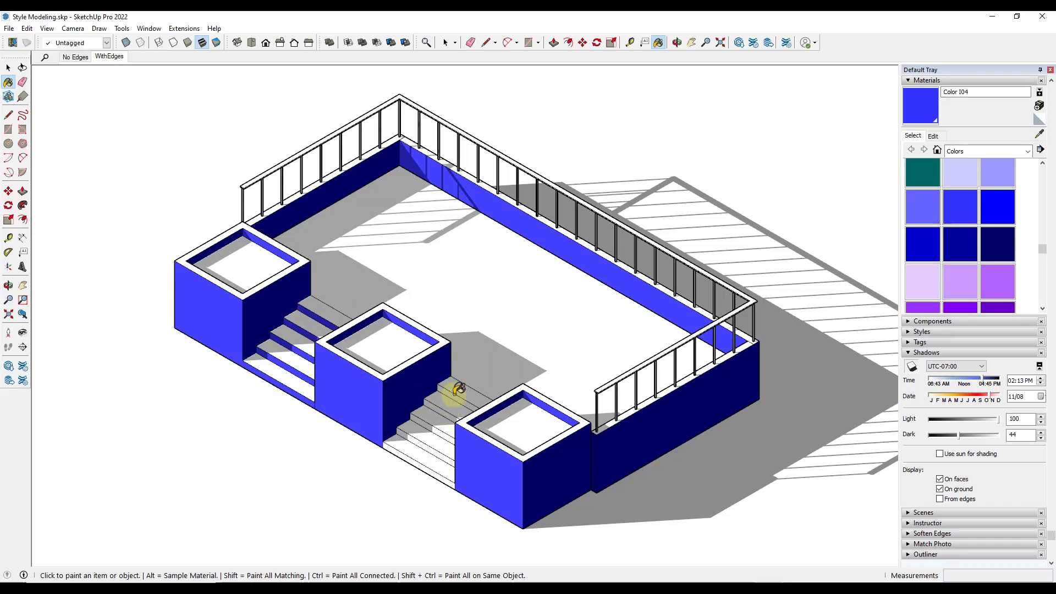
click(443, 406)
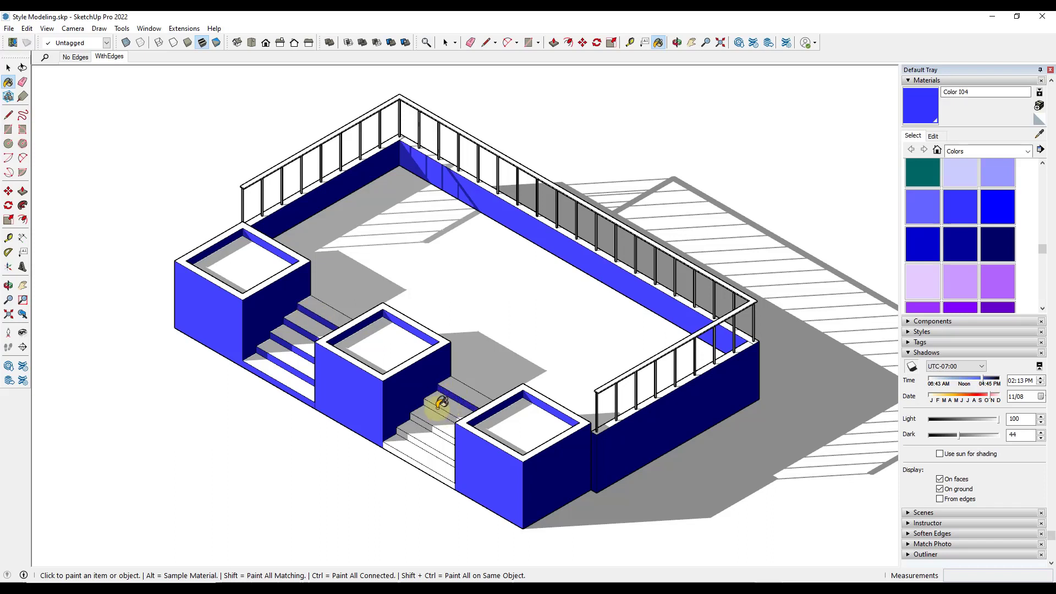
click(427, 418)
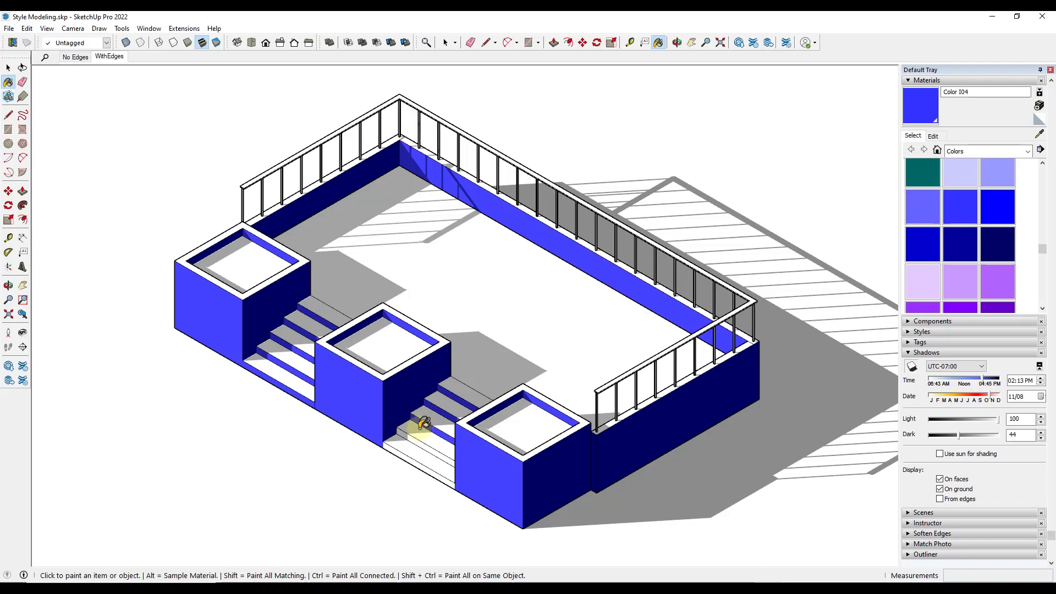
click(407, 444)
click(402, 448)
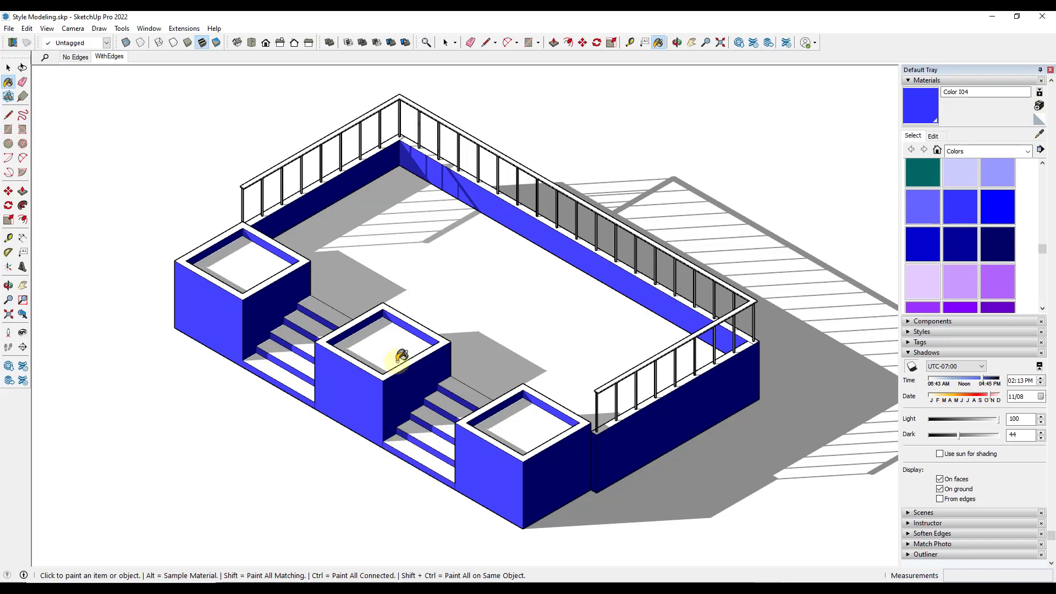
key(space)
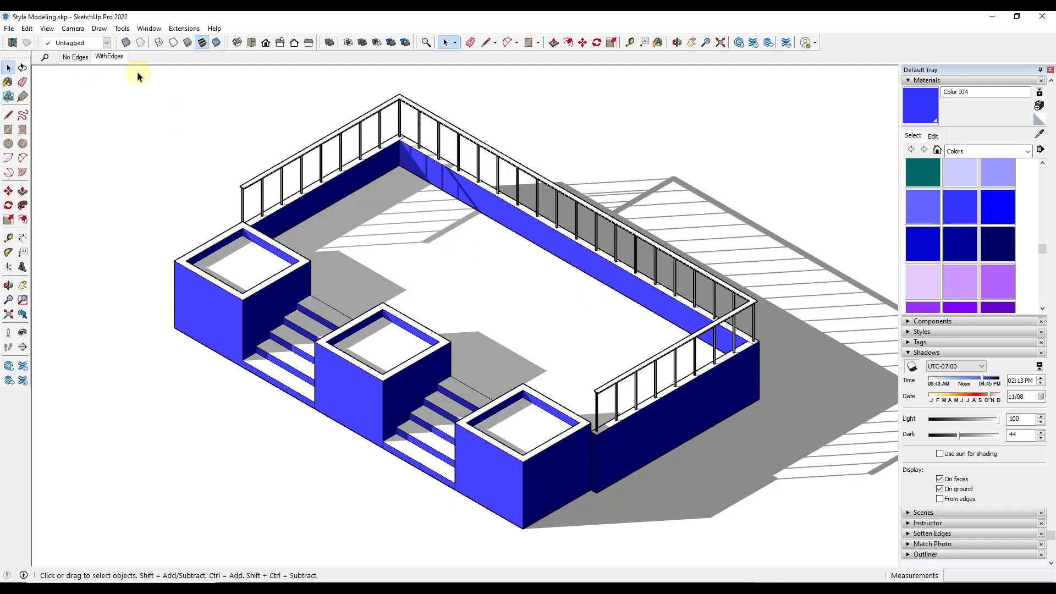
Step: Compare the painted terrace in the No Edges and WithEdges scenes, finishing in WithEdges
click(77, 59)
click(98, 58)
click(77, 58)
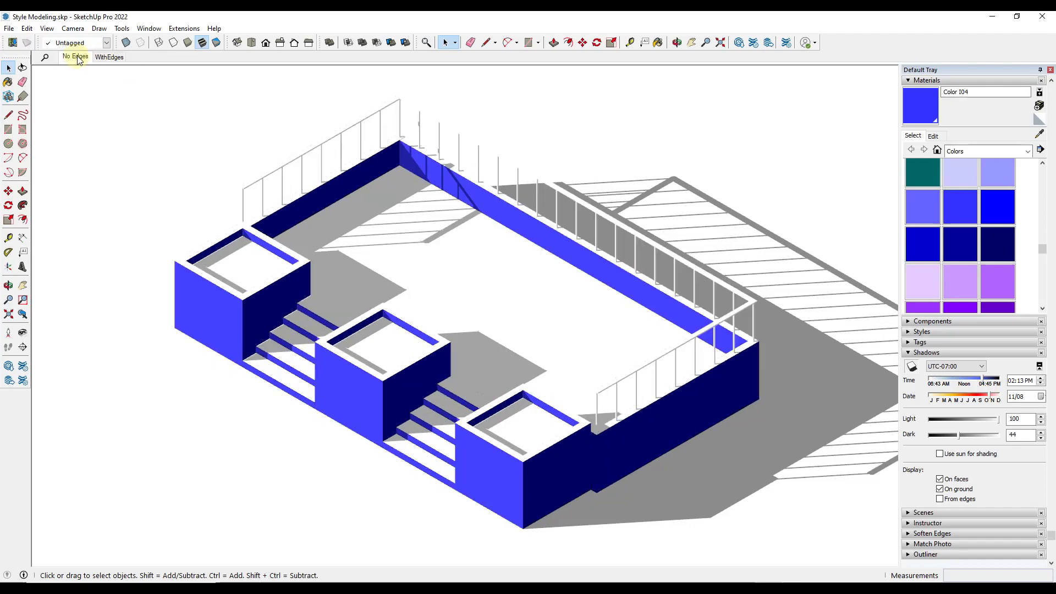
click(102, 59)
click(76, 58)
click(104, 60)
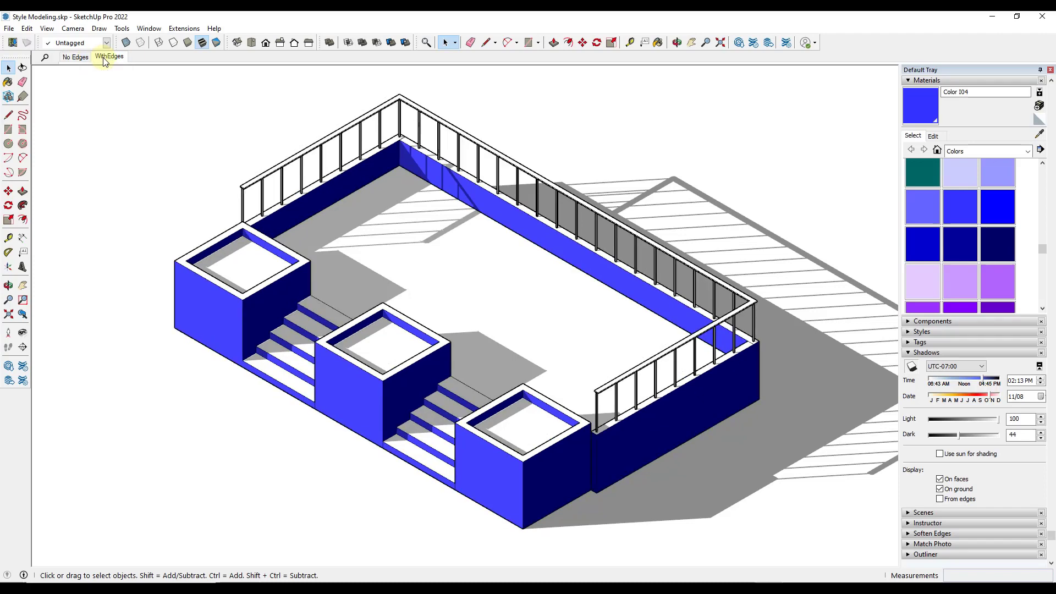
click(75, 57)
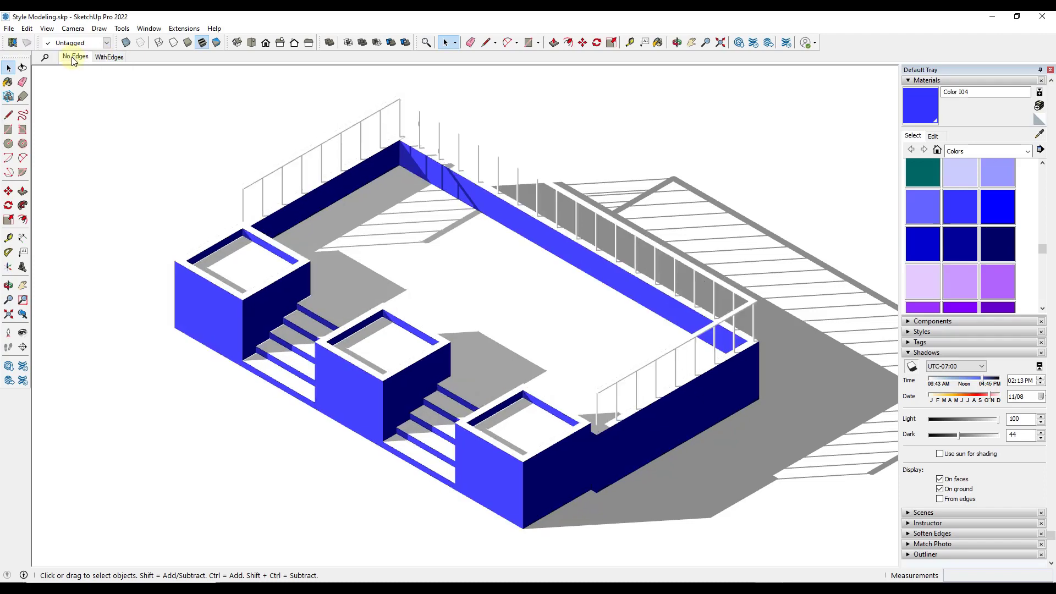
click(105, 58)
Step: Paint the top faces of the three planter boxes and the perimeter wall with Color I02
click(306, 267)
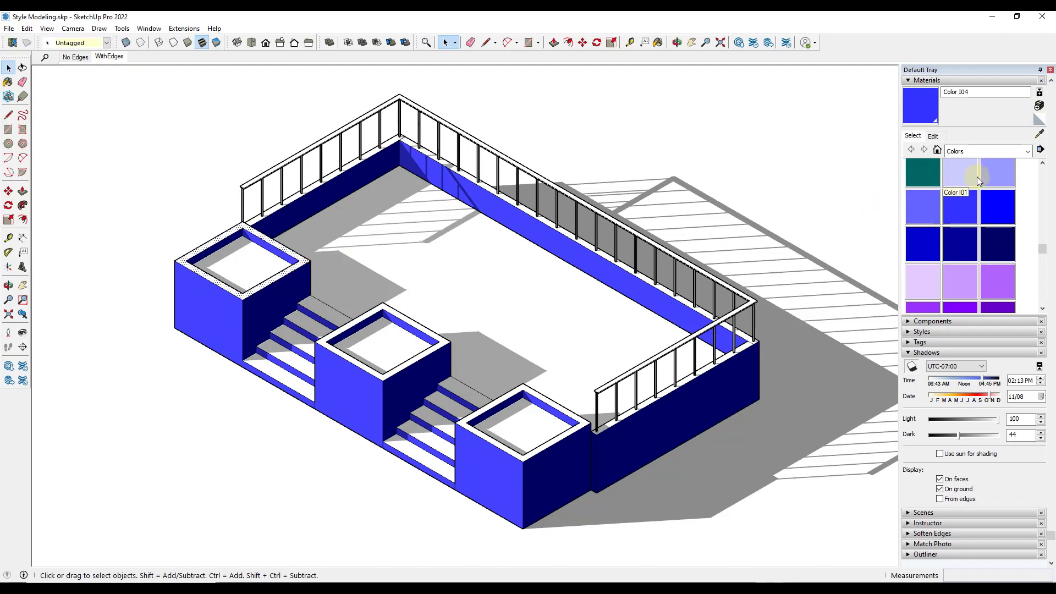
click(1000, 176)
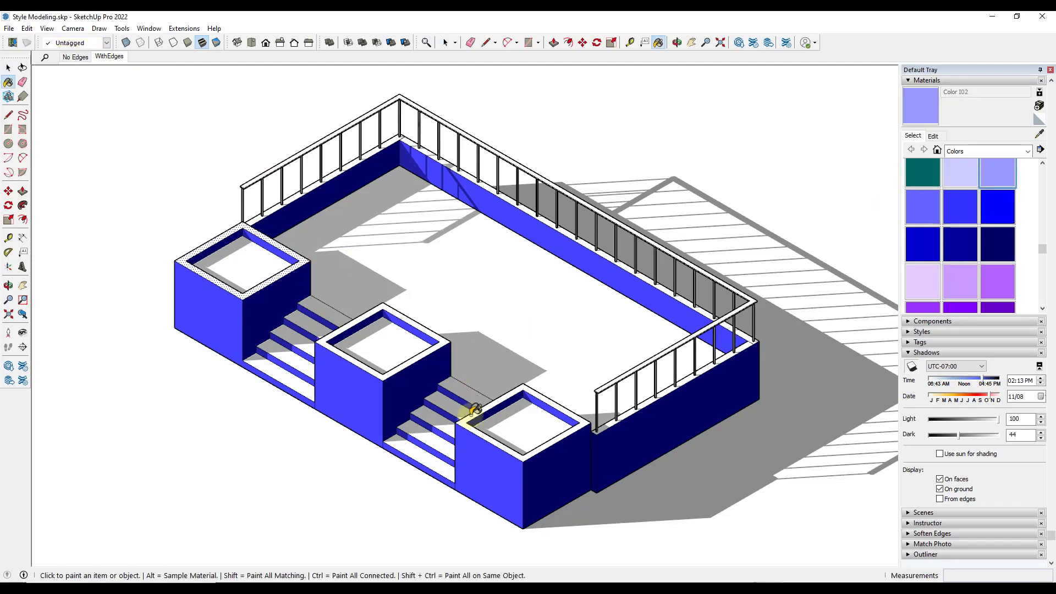
click(470, 409)
click(418, 358)
click(271, 278)
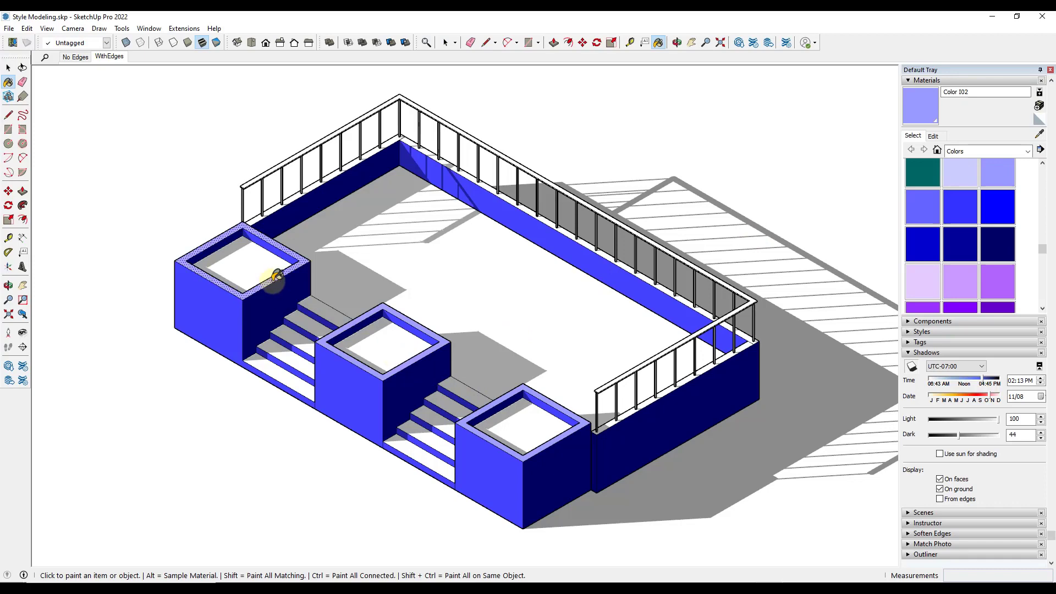
key(space)
click(755, 259)
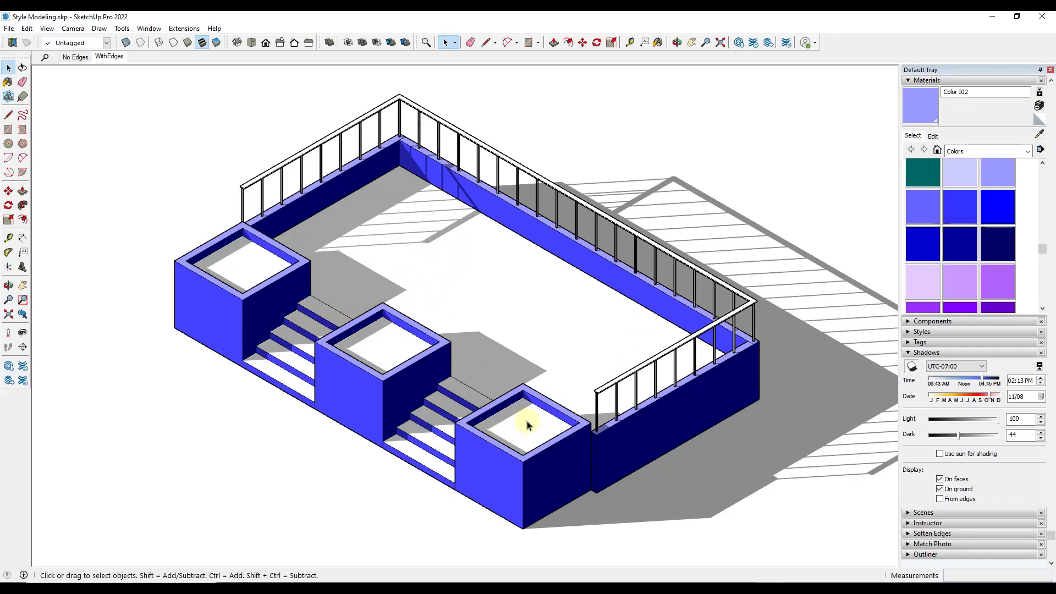
Step: In the No Edges scene, open the top rail for editing and paint the front short section's outer side face with Color C06
click(69, 58)
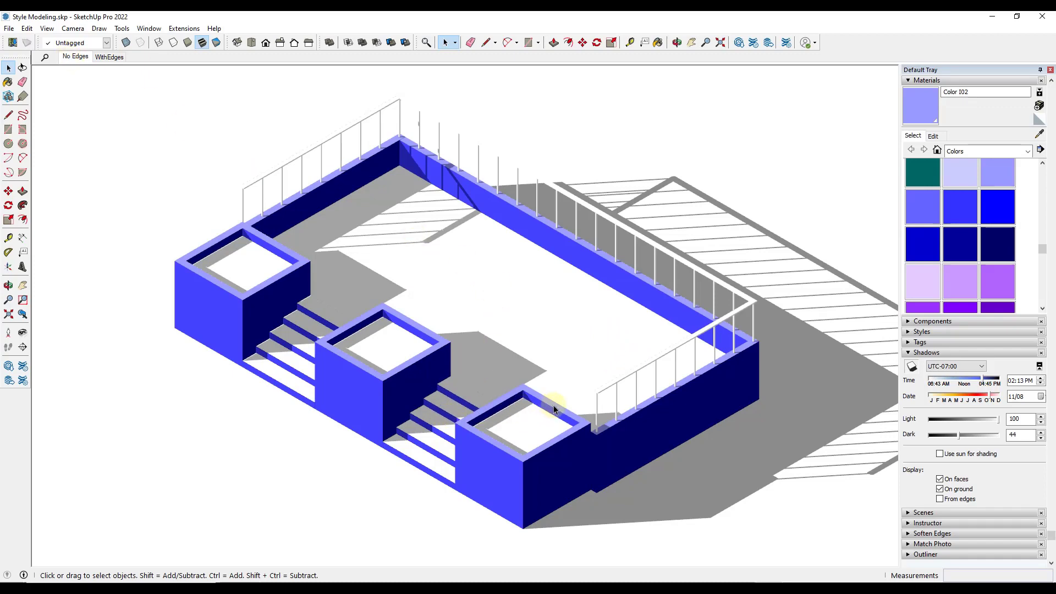
scroll(553, 405, up, 1)
scroll(491, 343, down, 1)
scroll(708, 264, up, 1)
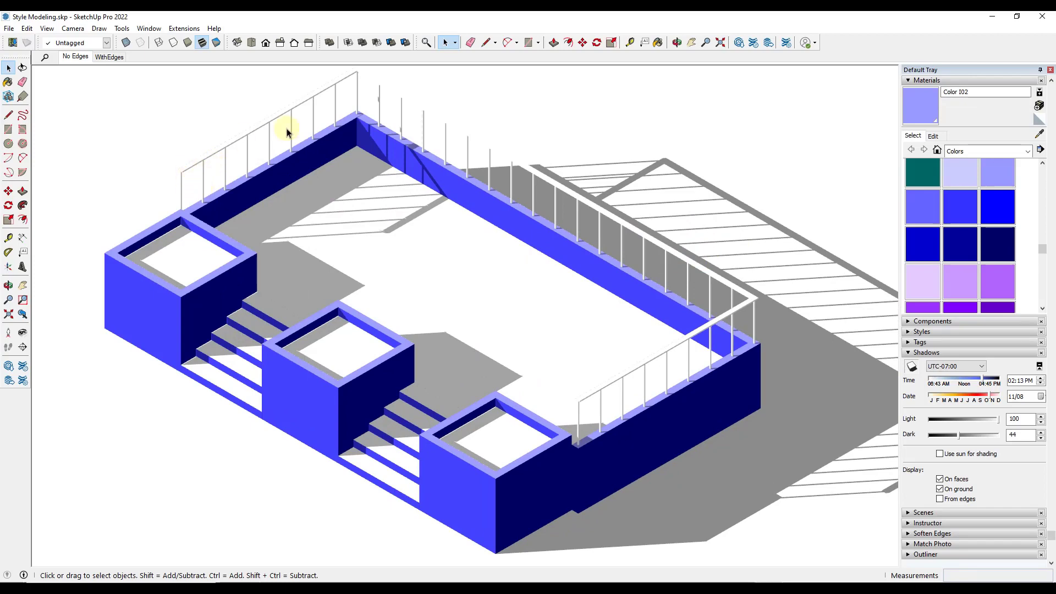
click(578, 411)
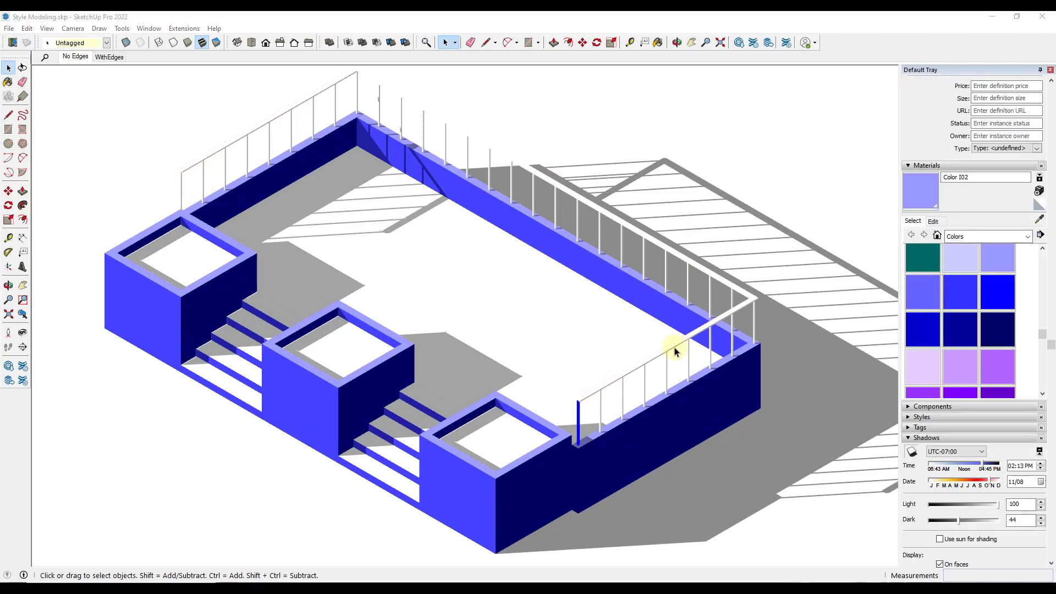
click(193, 174)
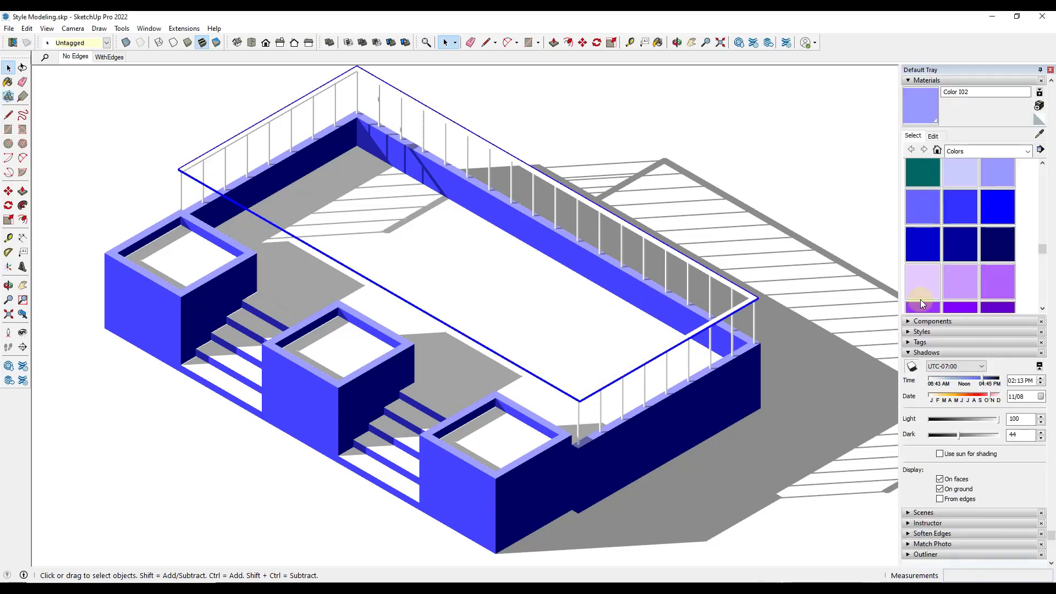
scroll(969, 225, down, 3)
scroll(998, 225, up, 6)
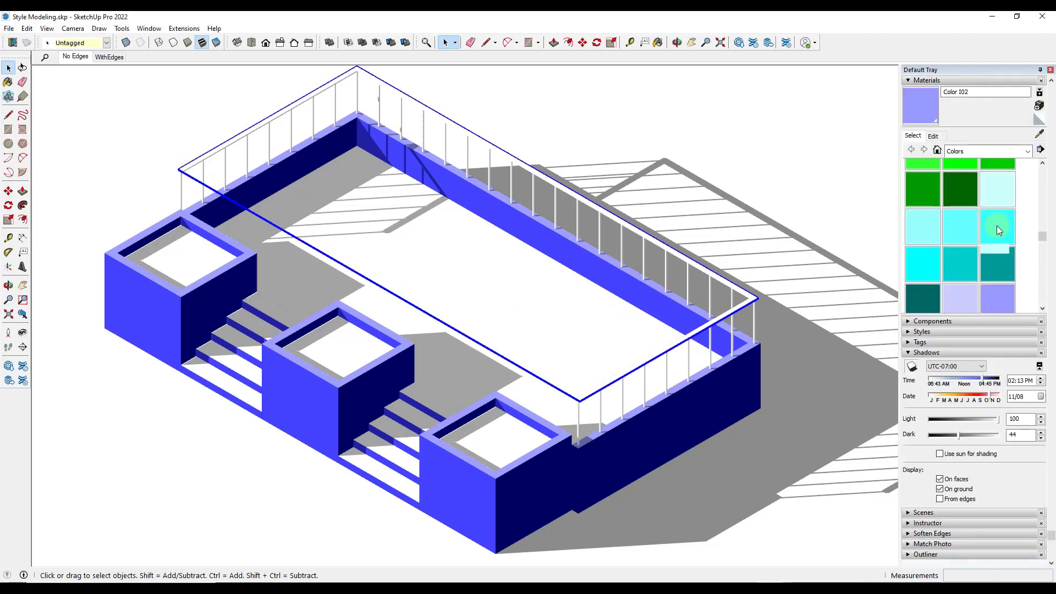
scroll(997, 226, up, 4)
scroll(999, 225, up, 2)
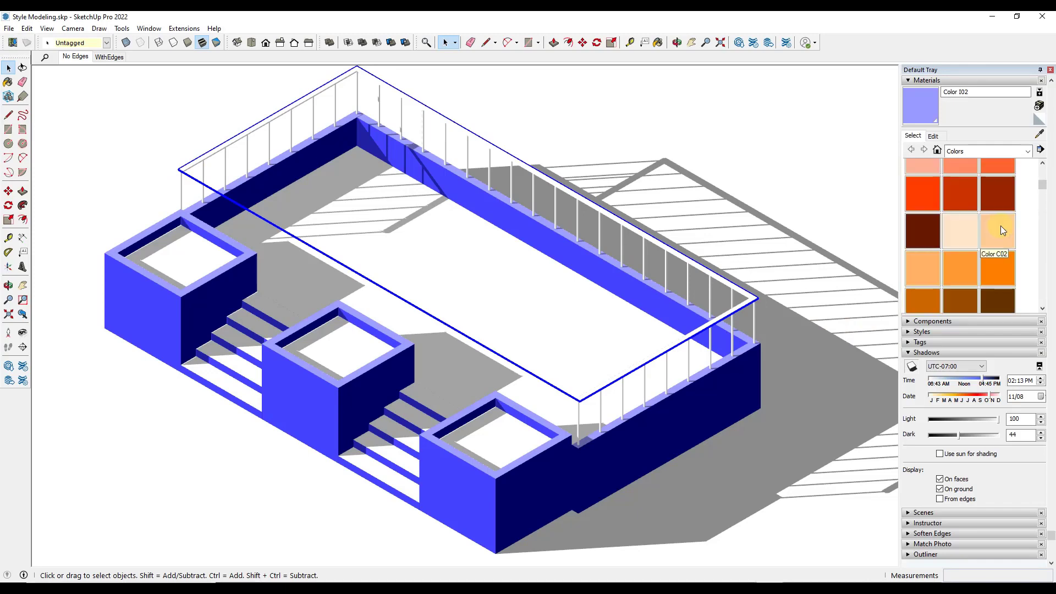
scroll(1003, 229, down, 1)
scroll(668, 385, up, 6)
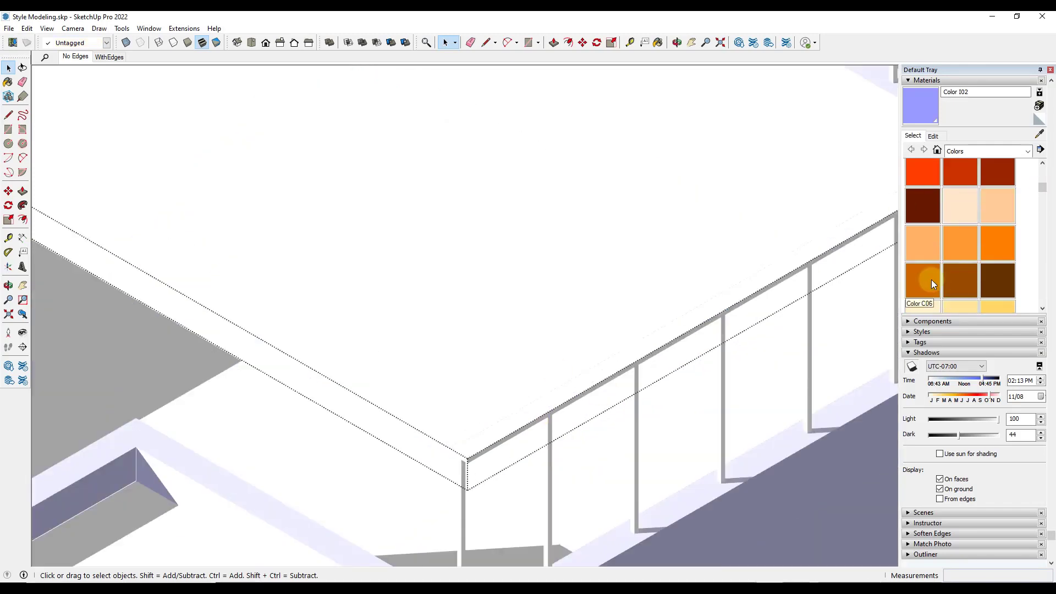
click(924, 279)
scroll(529, 420, up, 1)
click(529, 420)
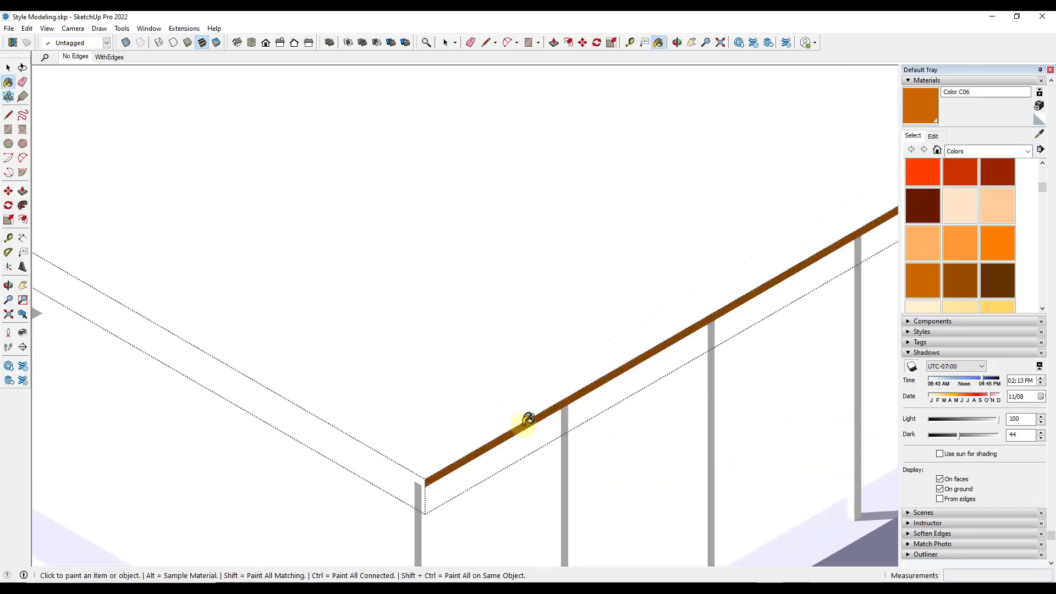
Step: In the WithEdges scene, paint the opposite short rail section's inner side face with Color C06
click(109, 56)
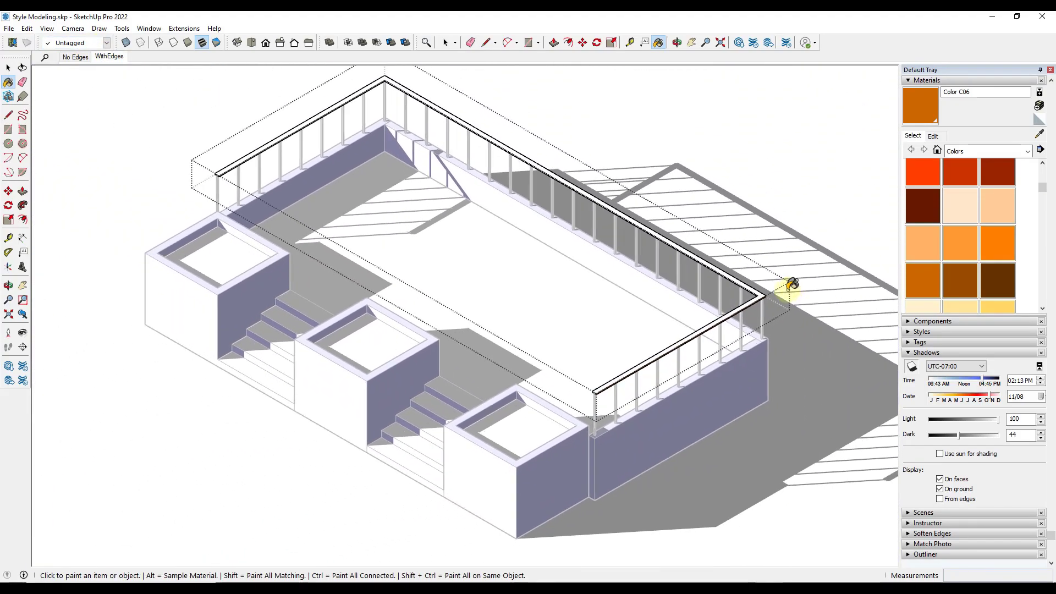
scroll(302, 160, up, 6)
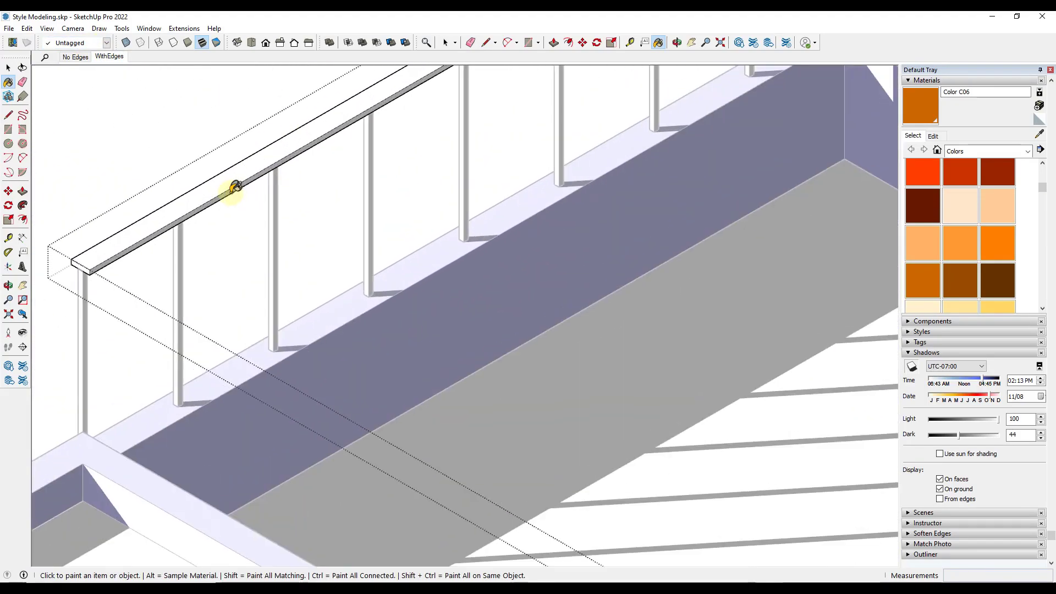
click(236, 187)
scroll(217, 199, down, 6)
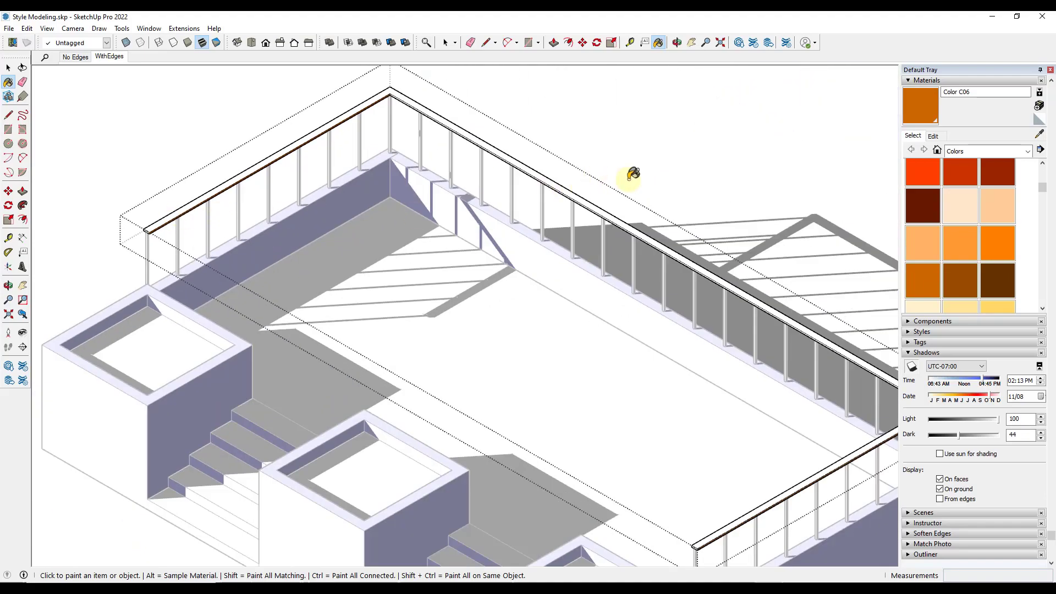
Step: Paint the long back rail's inner side face with Color C04
scroll(658, 189, up, 2)
click(959, 242)
scroll(659, 300, up, 5)
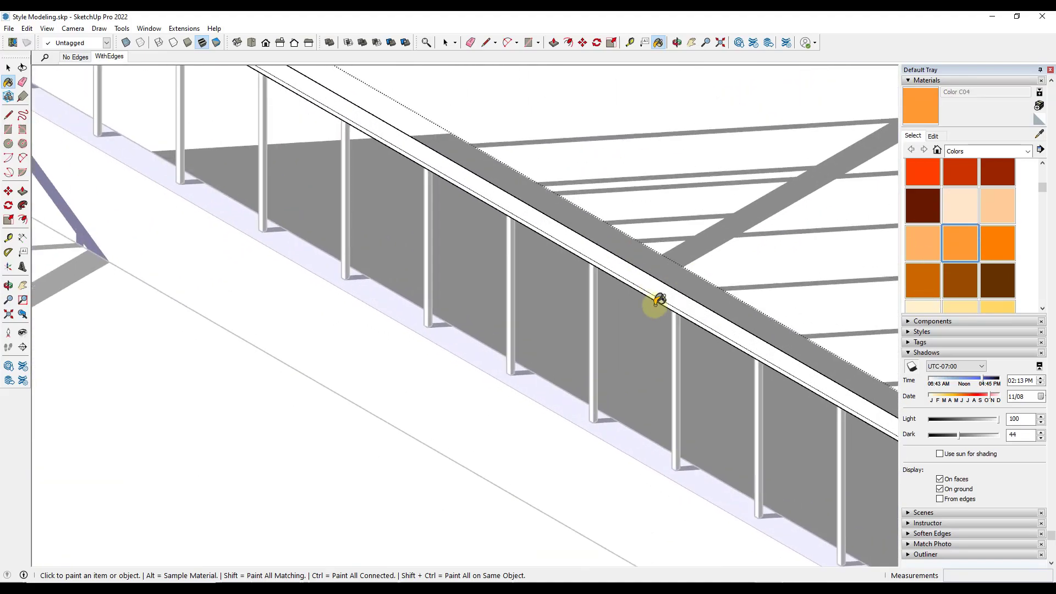
click(658, 293)
scroll(550, 333, down, 6)
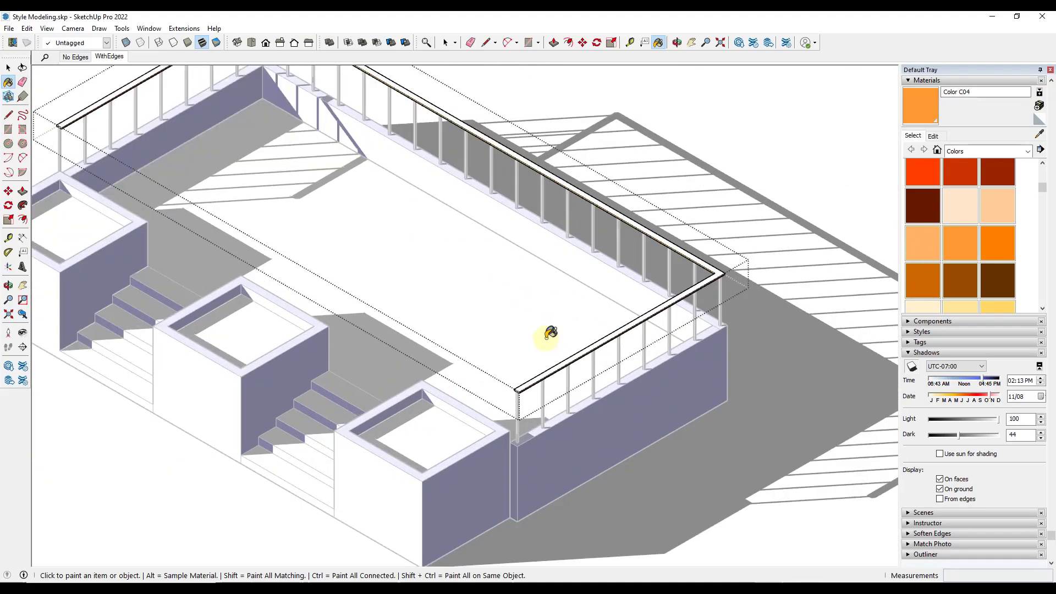
Step: Paint the top face of the rail with Color C02 and exit the rail group
scroll(347, 207, down, 3)
scroll(141, 106, up, 2)
scroll(365, 194, down, 4)
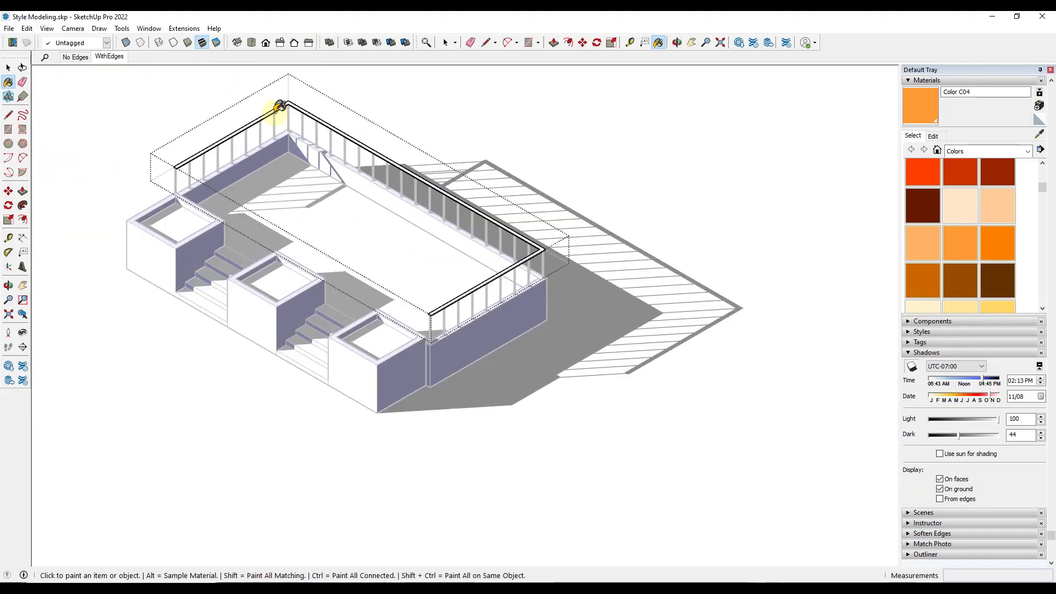
scroll(279, 106, up, 1)
click(996, 210)
scroll(677, 285, up, 4)
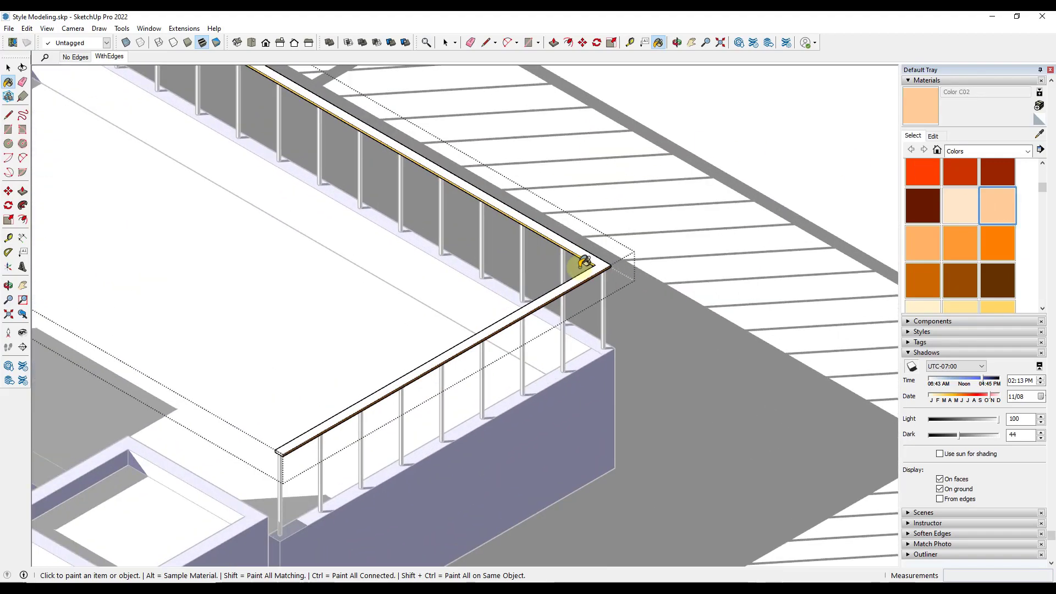
click(603, 265)
scroll(685, 259, down, 5)
scroll(660, 182, up, 1)
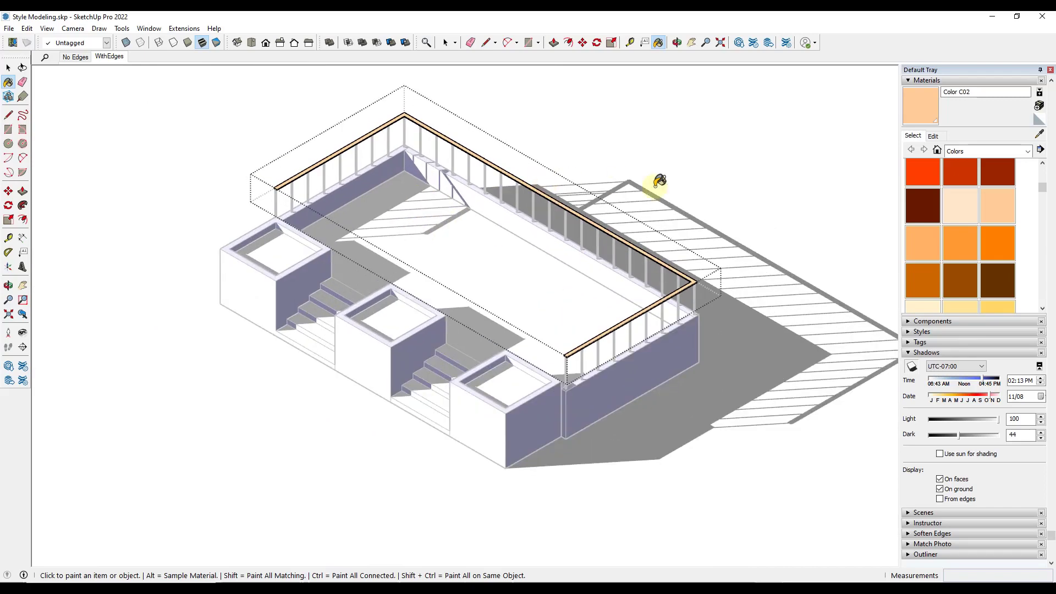
key(space)
scroll(644, 209, up, 2)
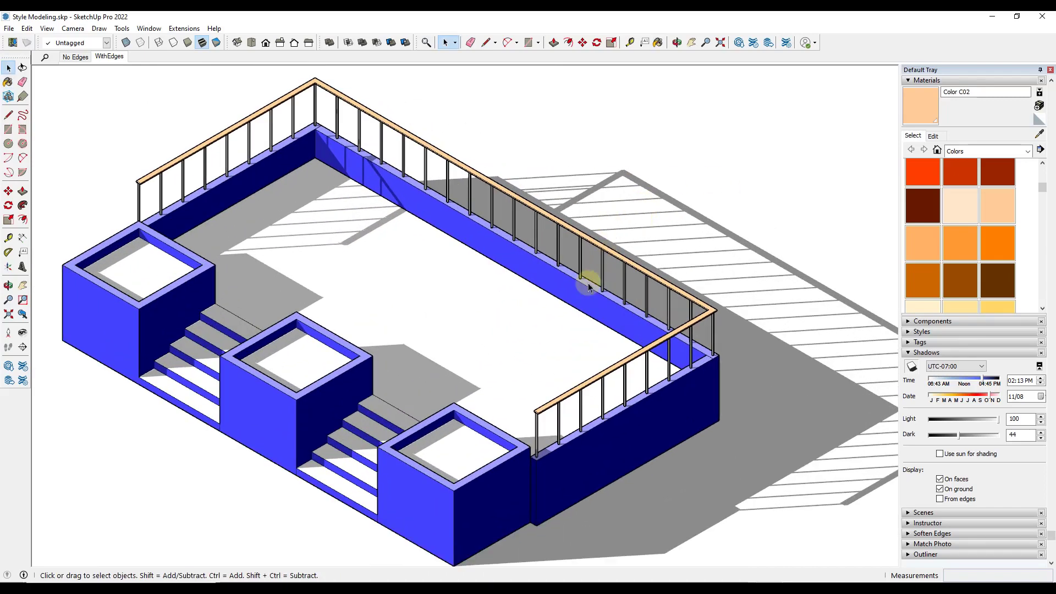
Step: Open the end baluster of the short rail section for editing and select its geometry
scroll(264, 187, up, 1)
scroll(231, 176, up, 1)
click(216, 198)
scroll(215, 199, up, 3)
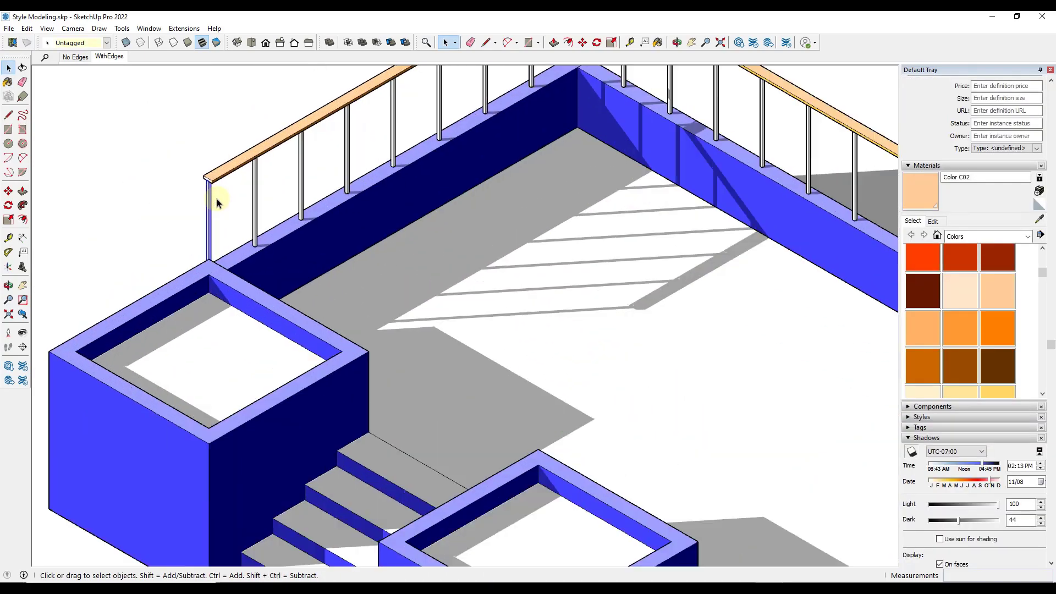
double_click(218, 210)
scroll(137, 228, down, 4)
scroll(134, 223, up, 1)
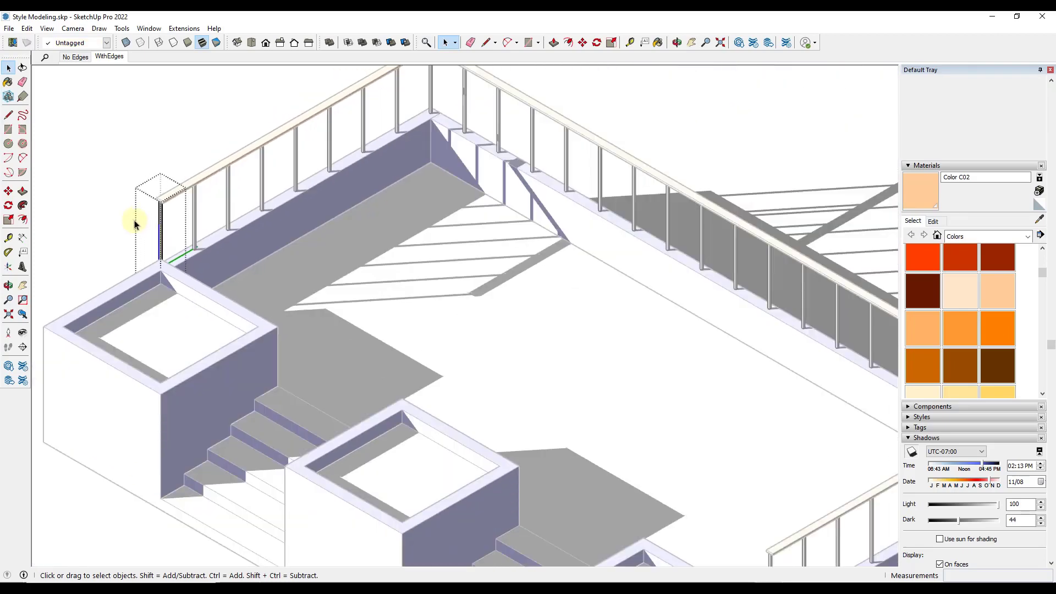
click(159, 219)
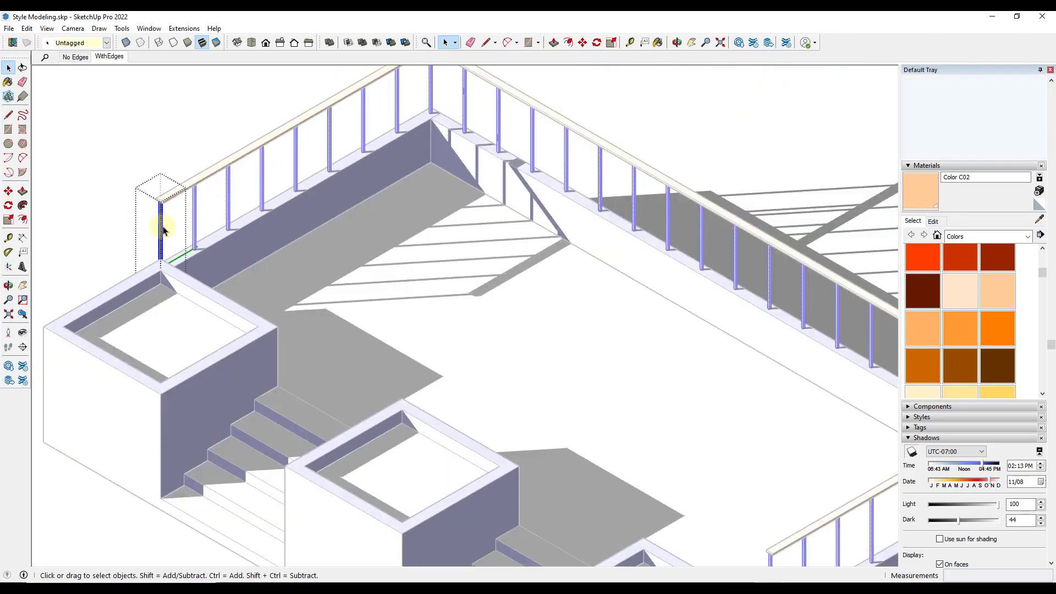
key(m)
click(161, 229)
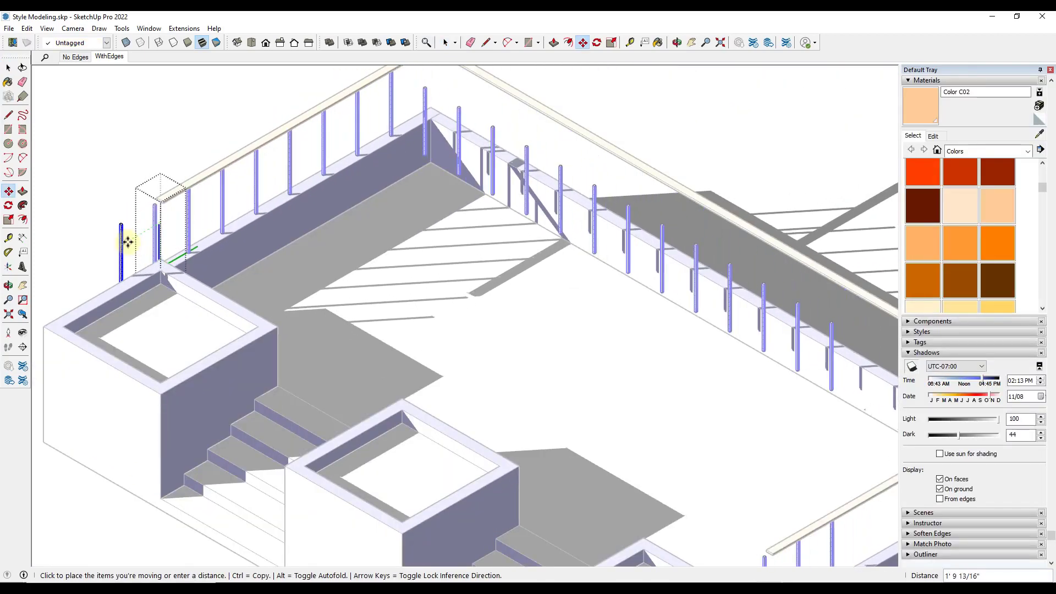
key(space)
Step: Sample Color C06 from the short rail's side face and paint the baluster's matching side face with it
scroll(157, 217, up, 6)
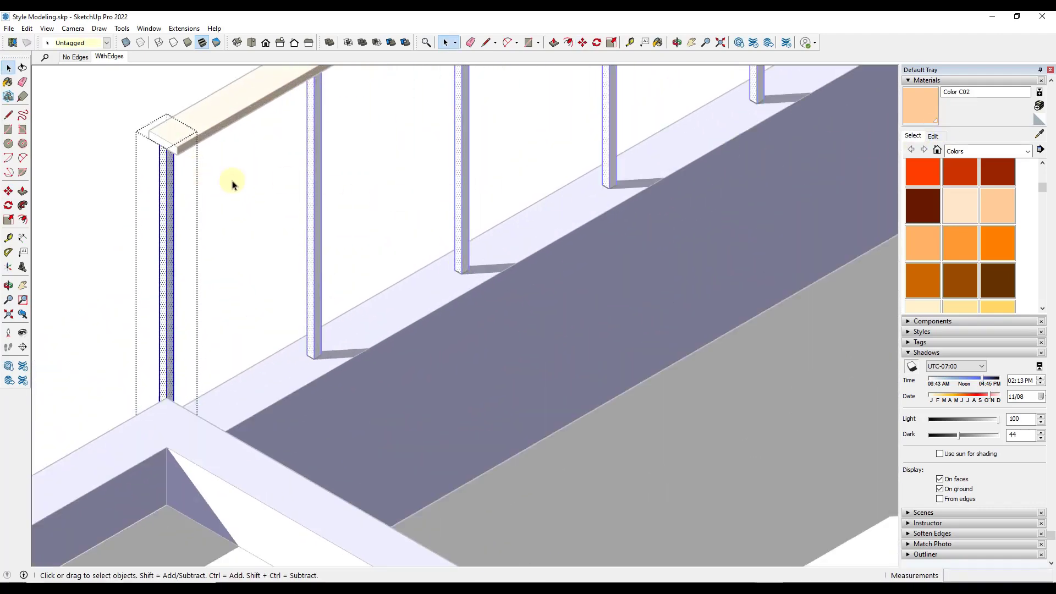
click(1037, 135)
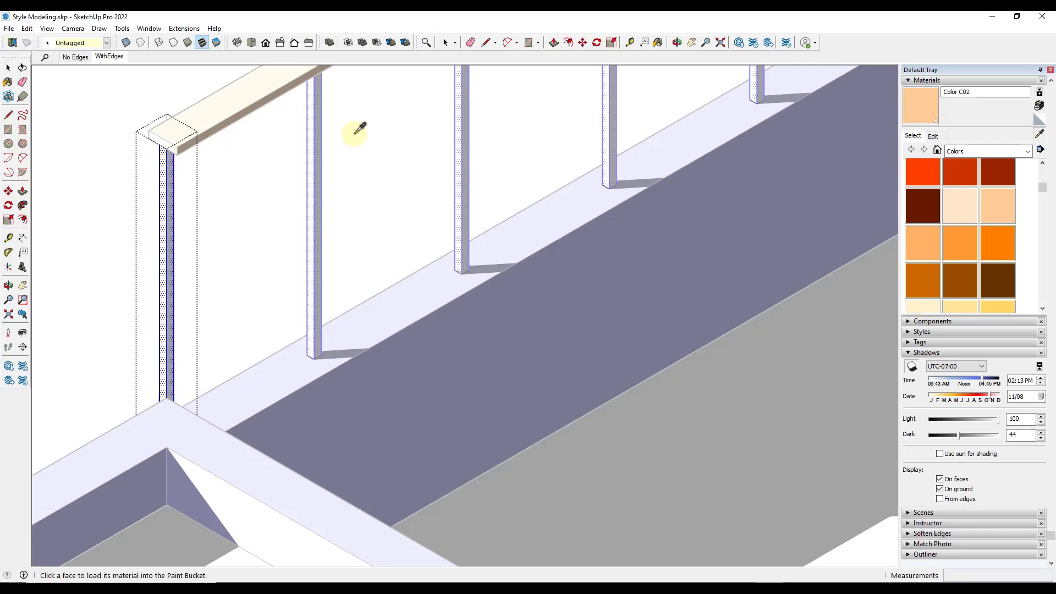
click(208, 130)
click(173, 194)
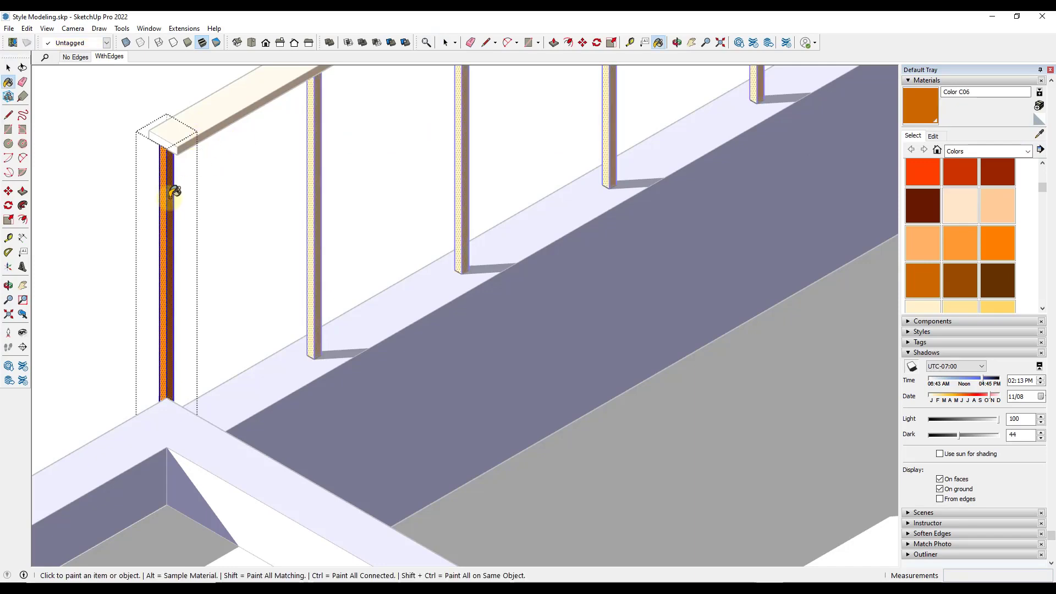
key(space)
click(201, 189)
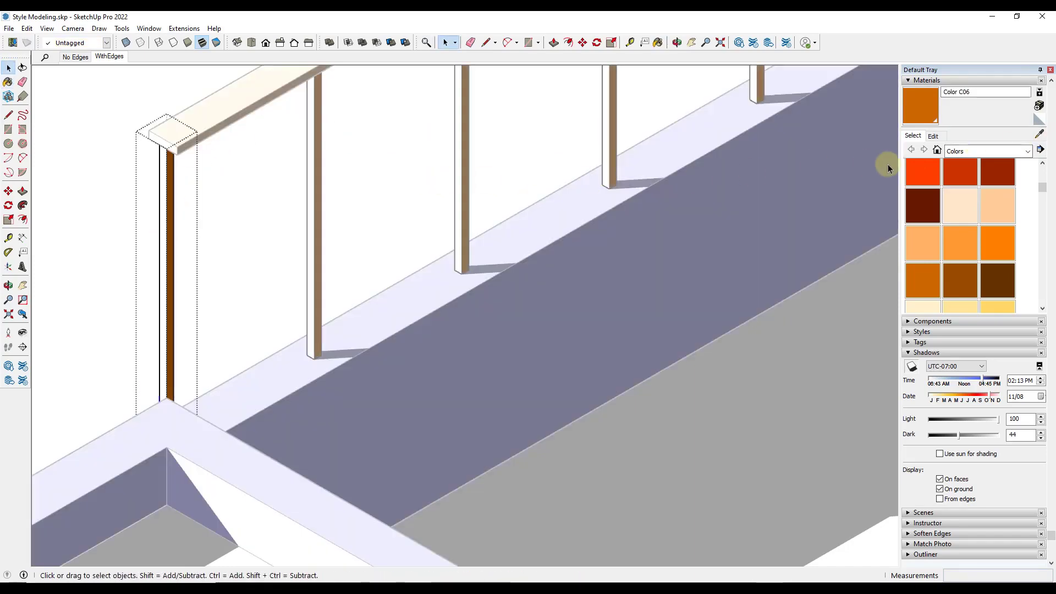
Step: Exit the baluster component and sample Color C04 from the long back rail's inner side face
click(1039, 135)
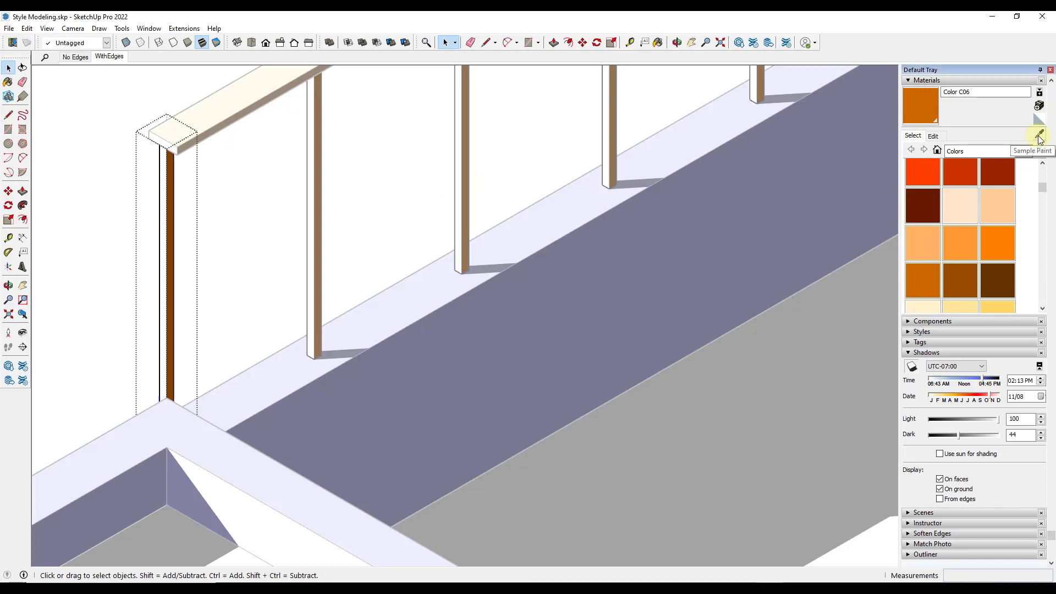
scroll(269, 221, down, 5)
middle_drag(269, 222, 495, 152)
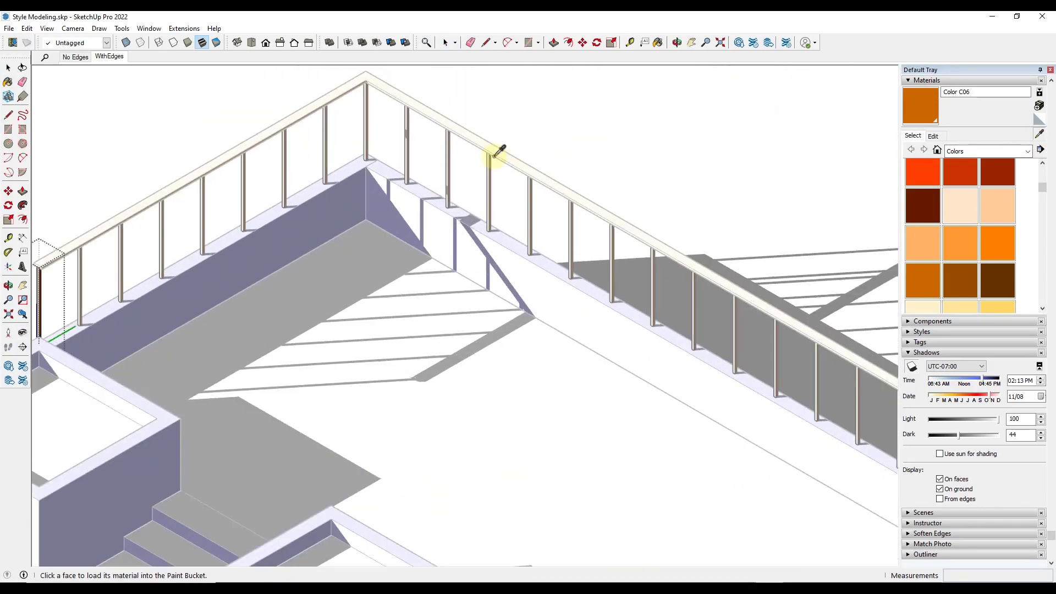
scroll(498, 148, up, 6)
key(space)
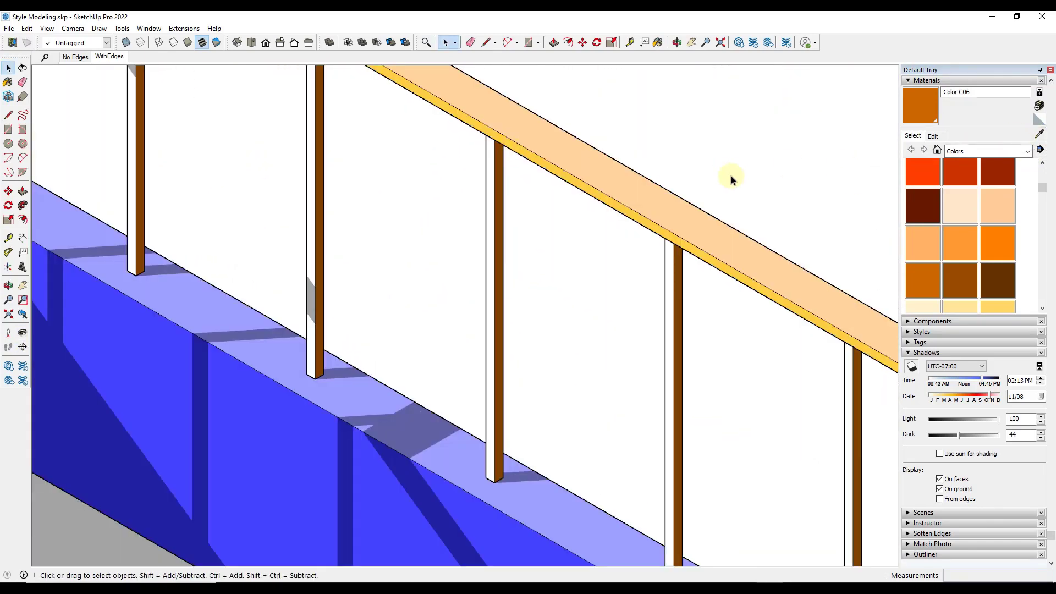
click(1039, 134)
click(607, 201)
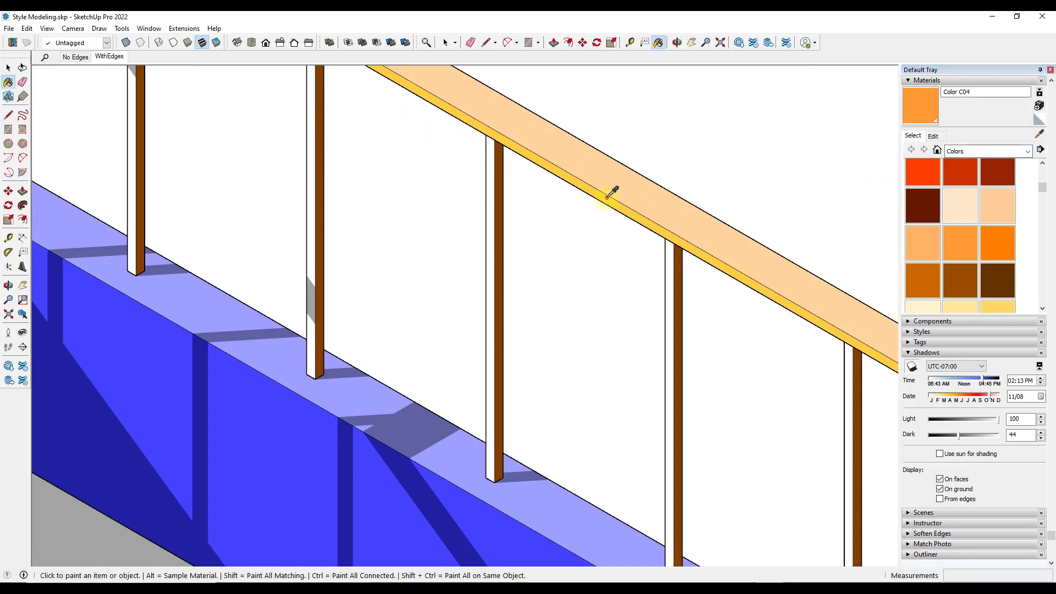
Step: Open a baluster under the long back rail, paint its unpainted side face with Color C04, and exit the component
key(space)
double_click(670, 264)
key(b)
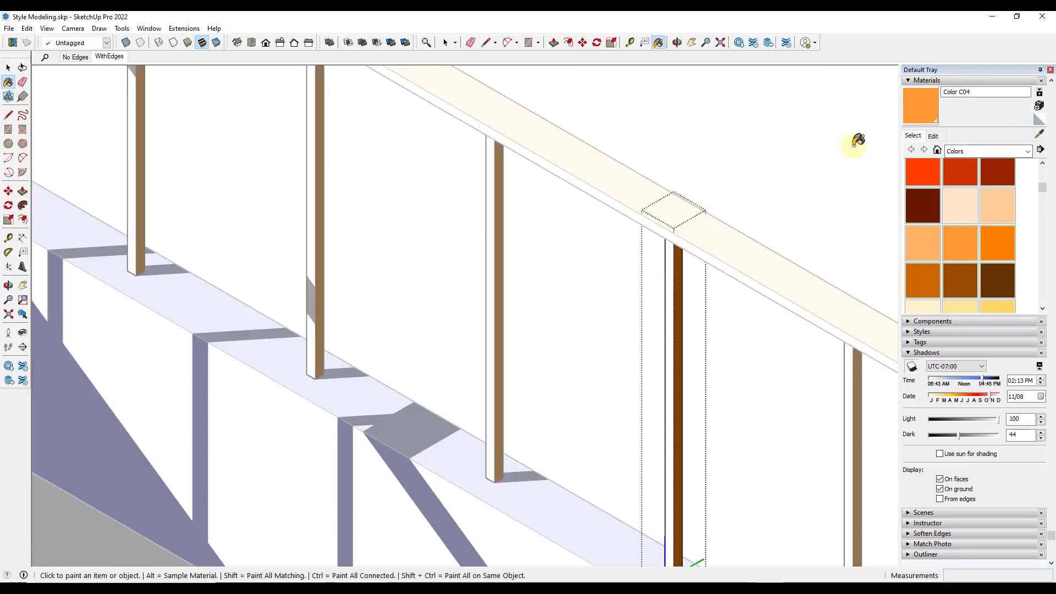
click(682, 244)
key(space)
key(Escape)
scroll(697, 228, down, 6)
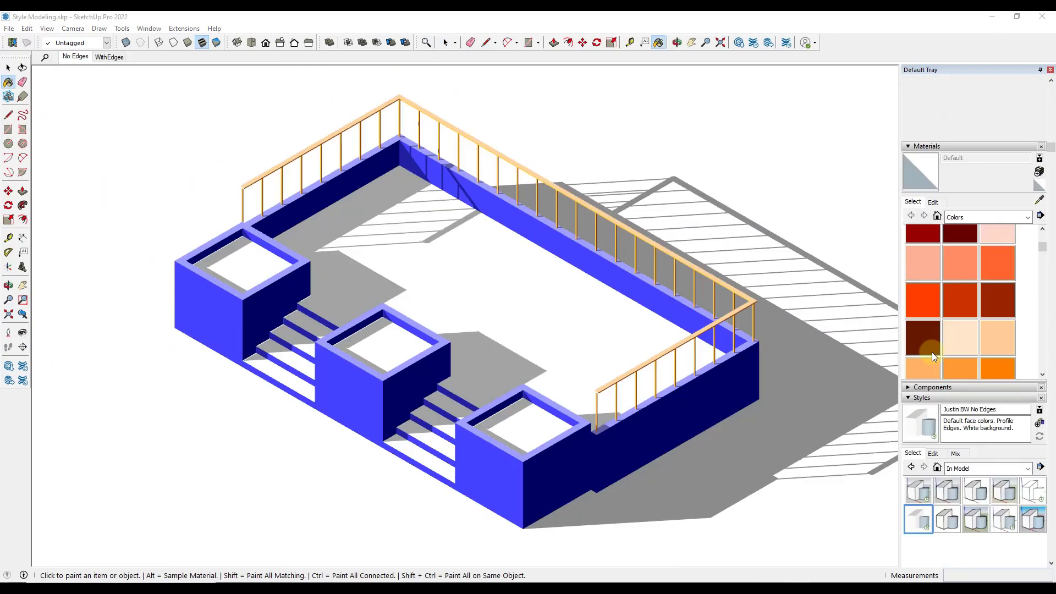
Step: In the No Edges scene, paint the soil faces inside all three planters with Color B08
click(929, 347)
click(539, 430)
click(368, 343)
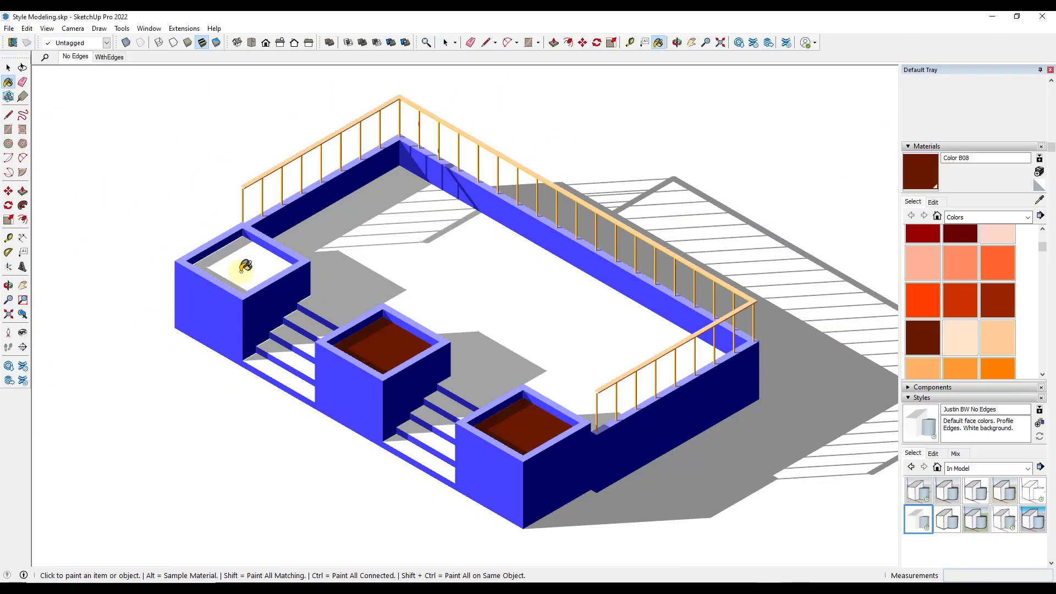
click(245, 269)
key(space)
Step: Toggle the shadows off and on to compare the look, and set the shadow time to 01:44 PM
scroll(977, 433, down, 3)
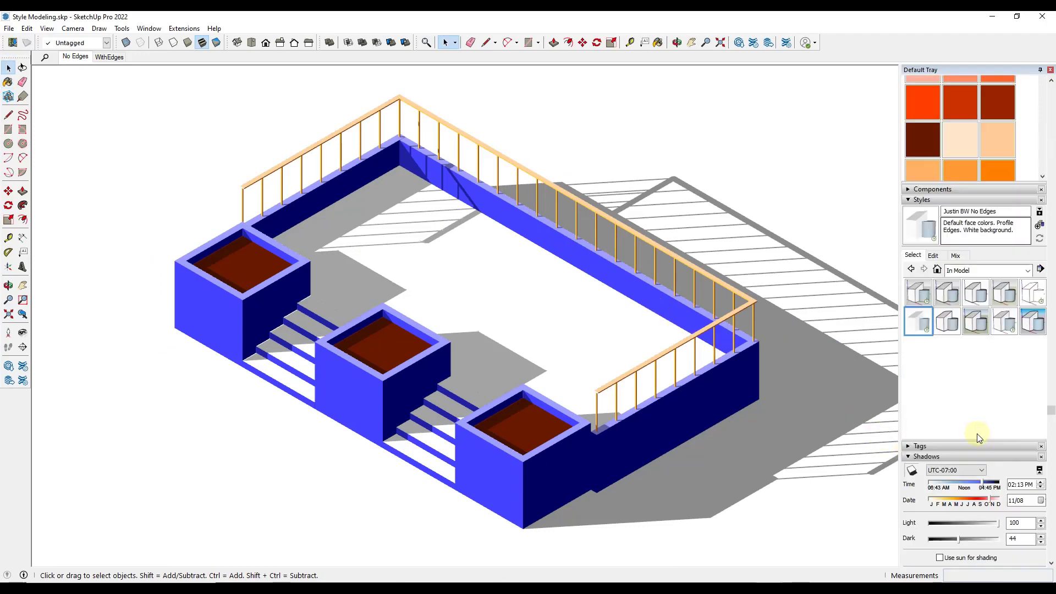
click(911, 471)
click(910, 470)
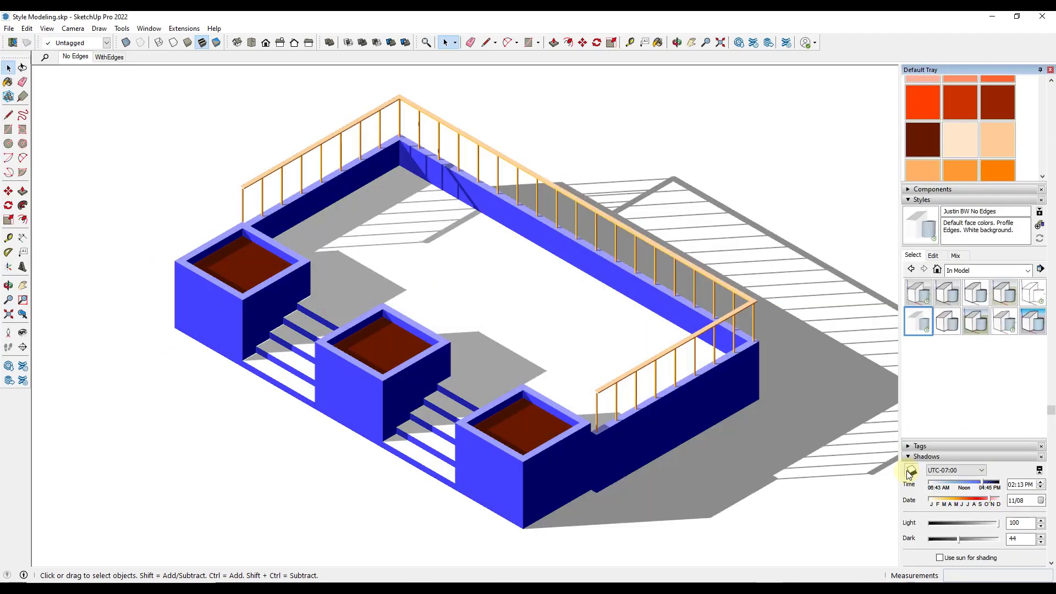
click(911, 471)
click(911, 471)
click(911, 471)
click(911, 471)
click(910, 472)
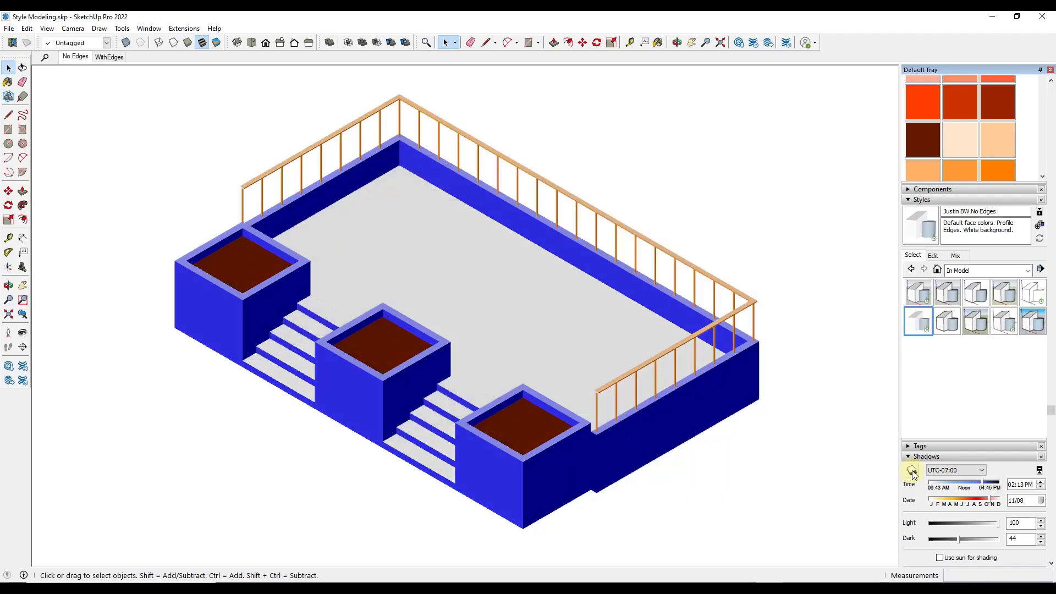
click(911, 472)
drag(987, 488, 978, 481)
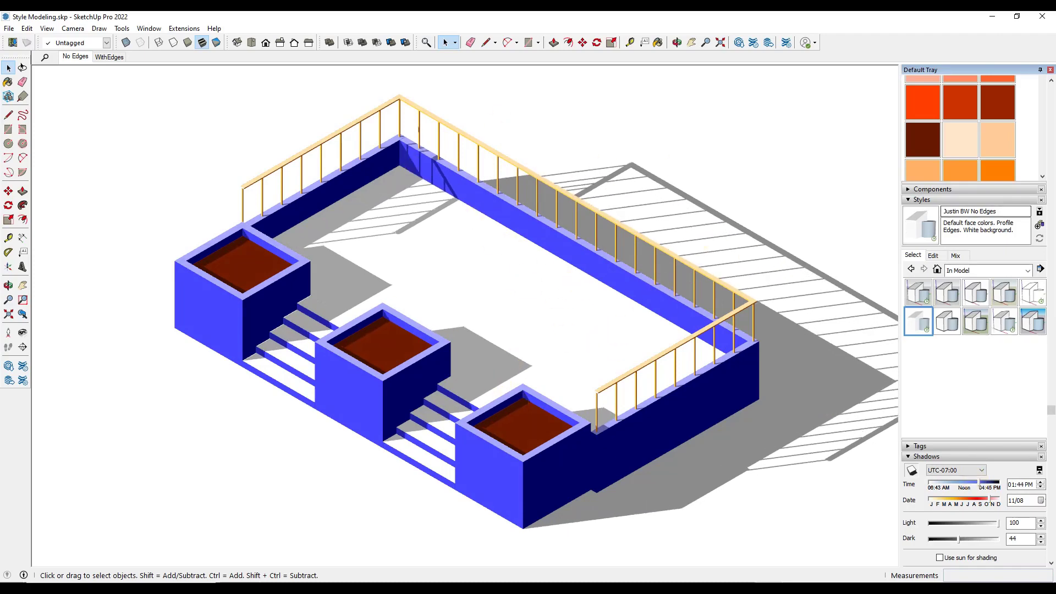
Step: In the component library's Landscape collection, open Plants Low Poly and its Trees 2D Low Poly collection
scroll(913, 390, up, 5)
scroll(1022, 335, down, 3)
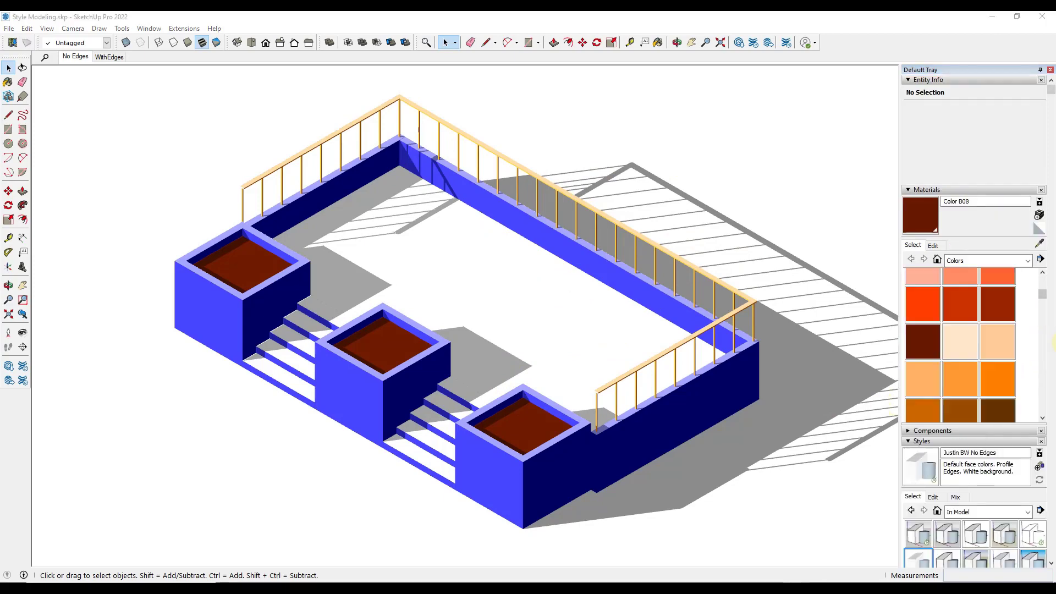
scroll(929, 386, down, 2)
click(908, 367)
scroll(935, 385, down, 2)
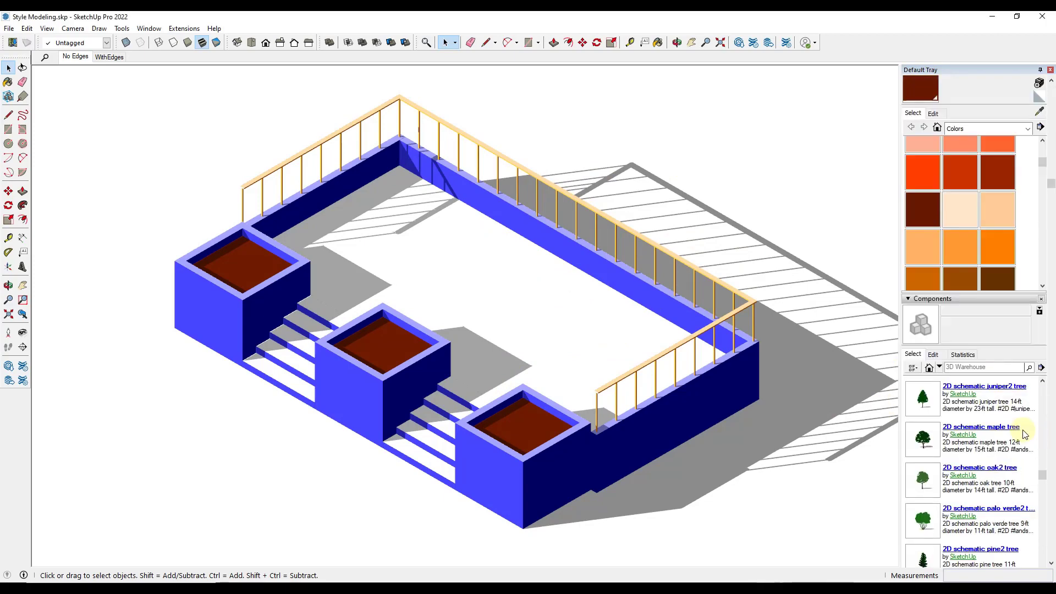
click(984, 367)
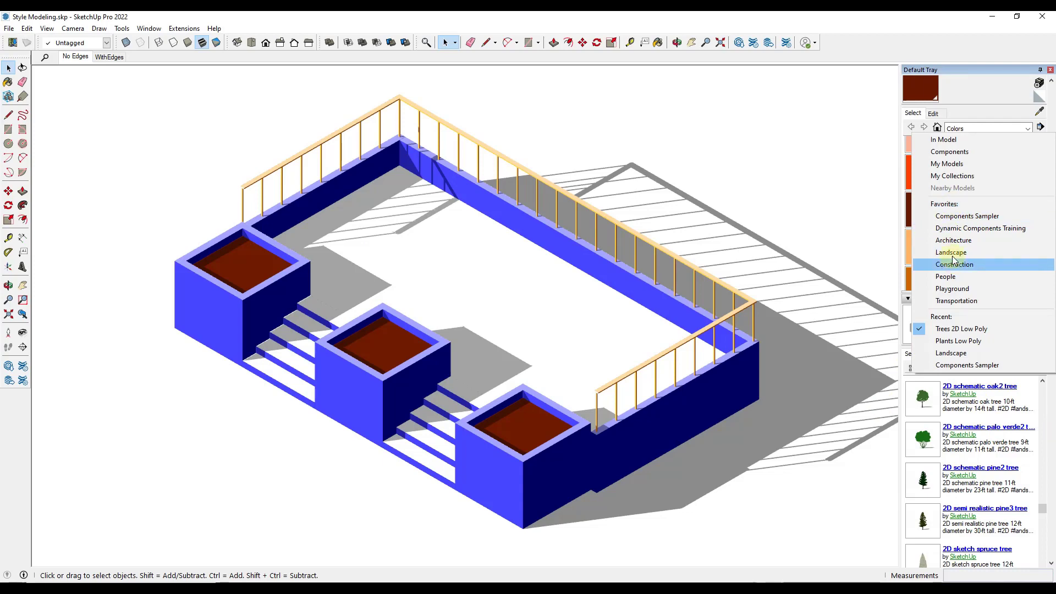
click(953, 263)
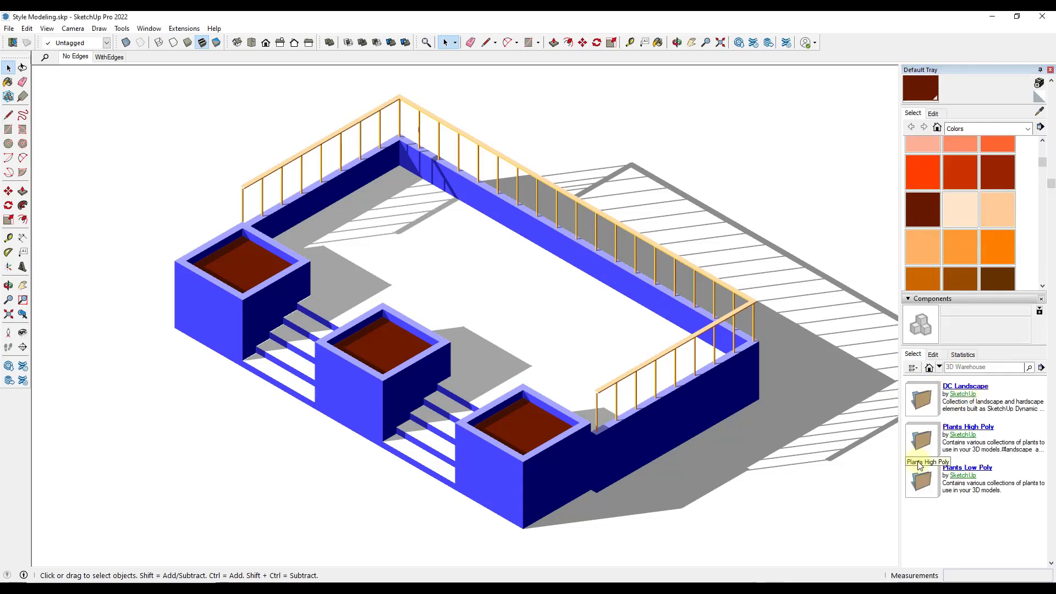
click(924, 483)
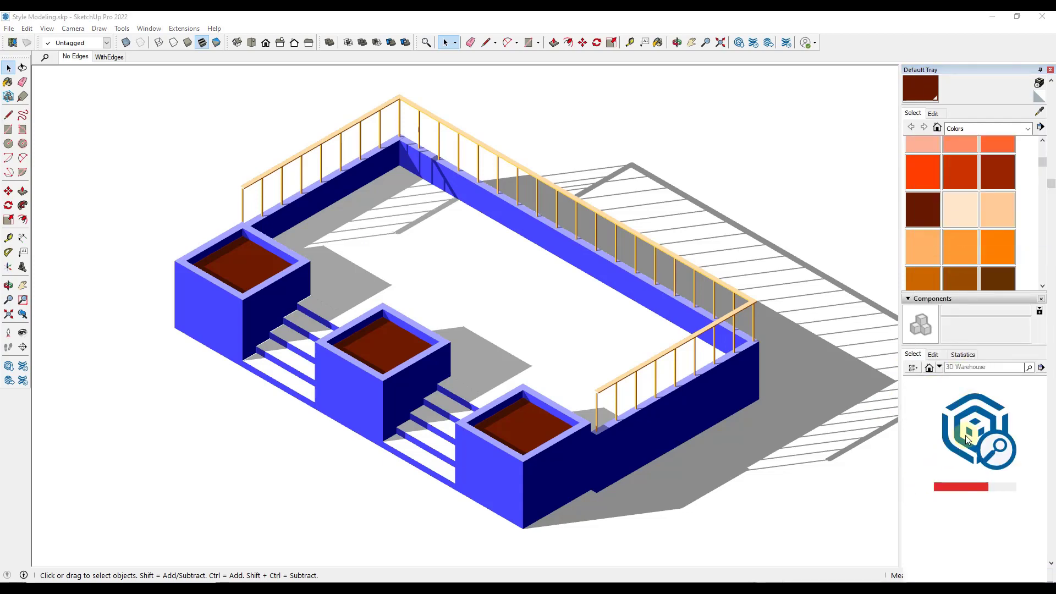
scroll(987, 456, down, 2)
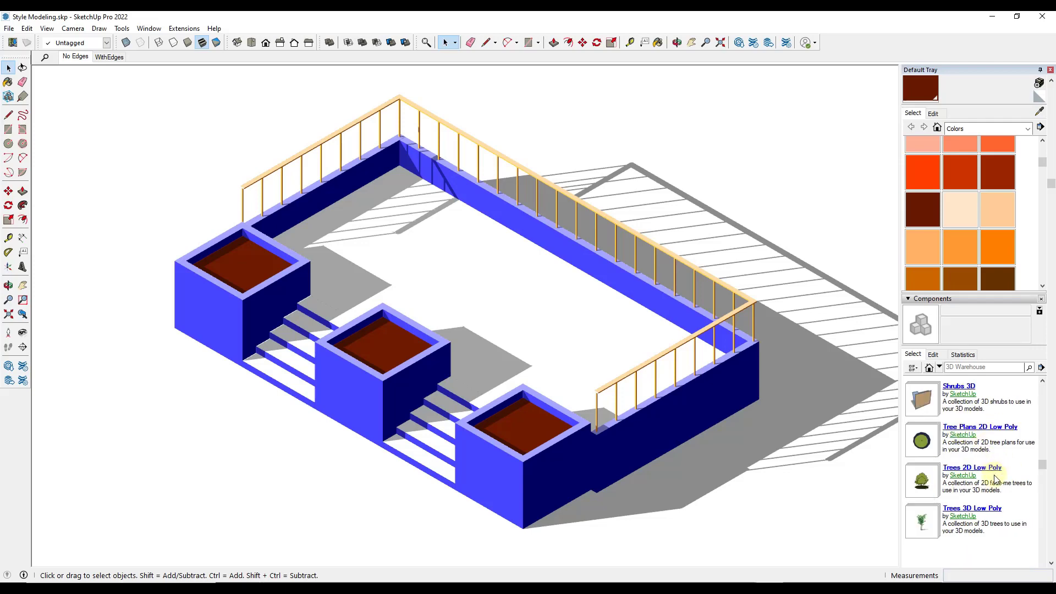
click(927, 488)
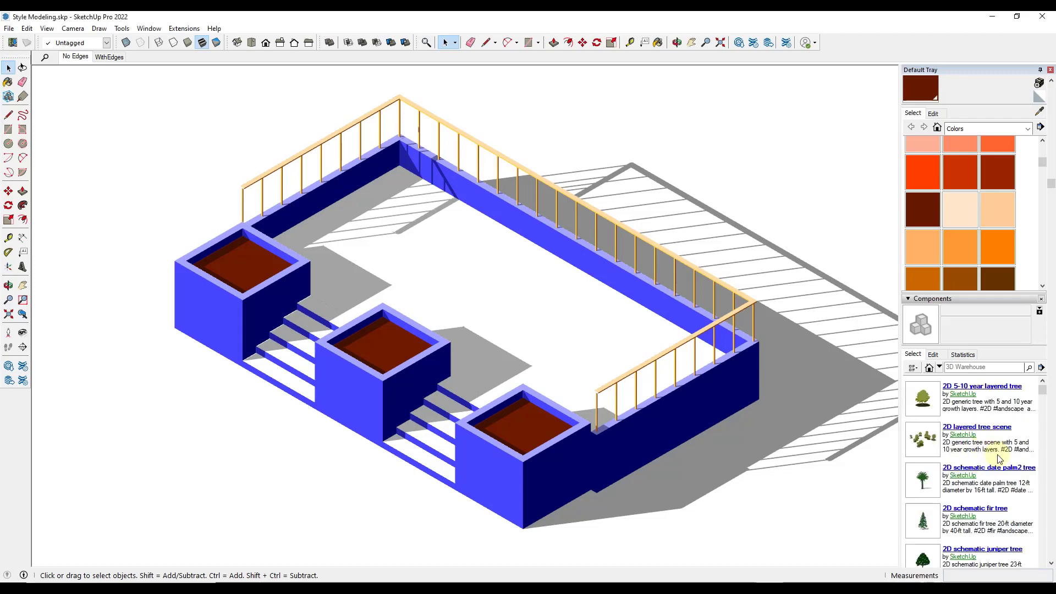
Step: Insert the 2D schematic juniper2 tree on the soil of the front planter
scroll(997, 461, down, 3)
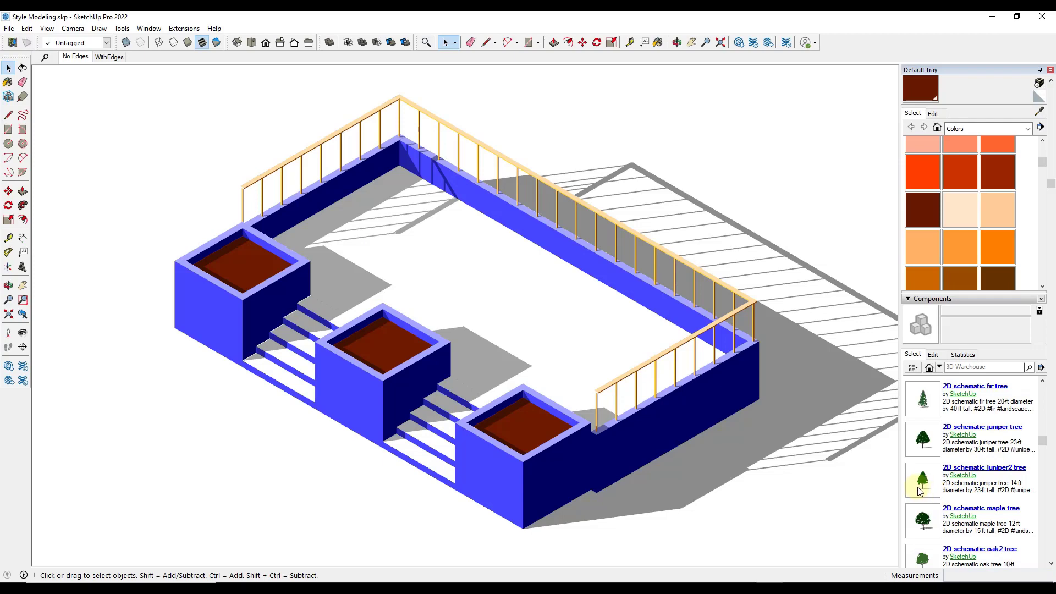
click(920, 491)
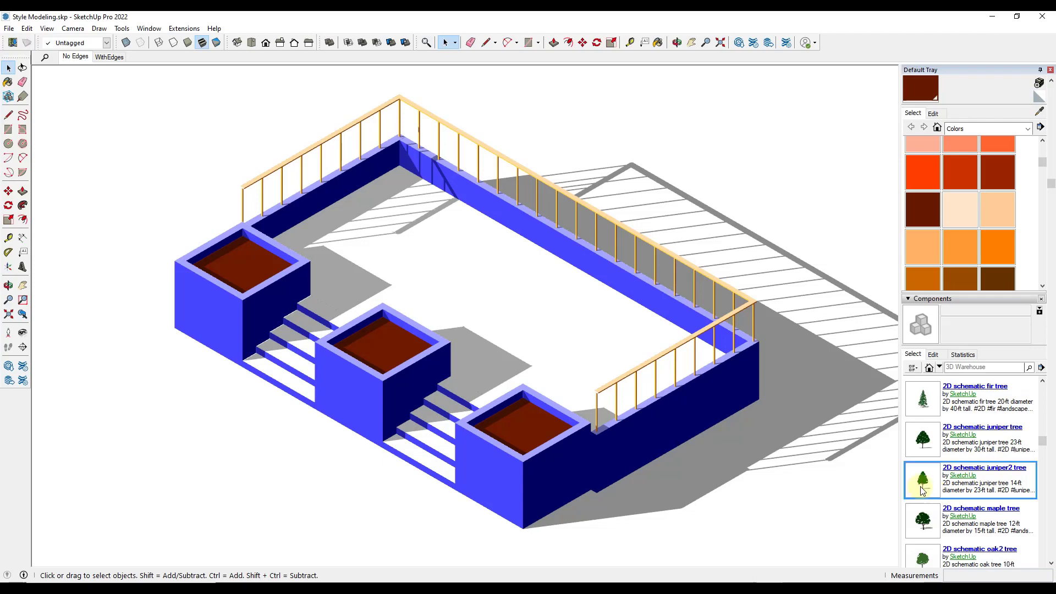
click(523, 430)
Step: Scale the tree uniformly to about 0.31 and move its base back to the centre of the front planter's soil
key(s)
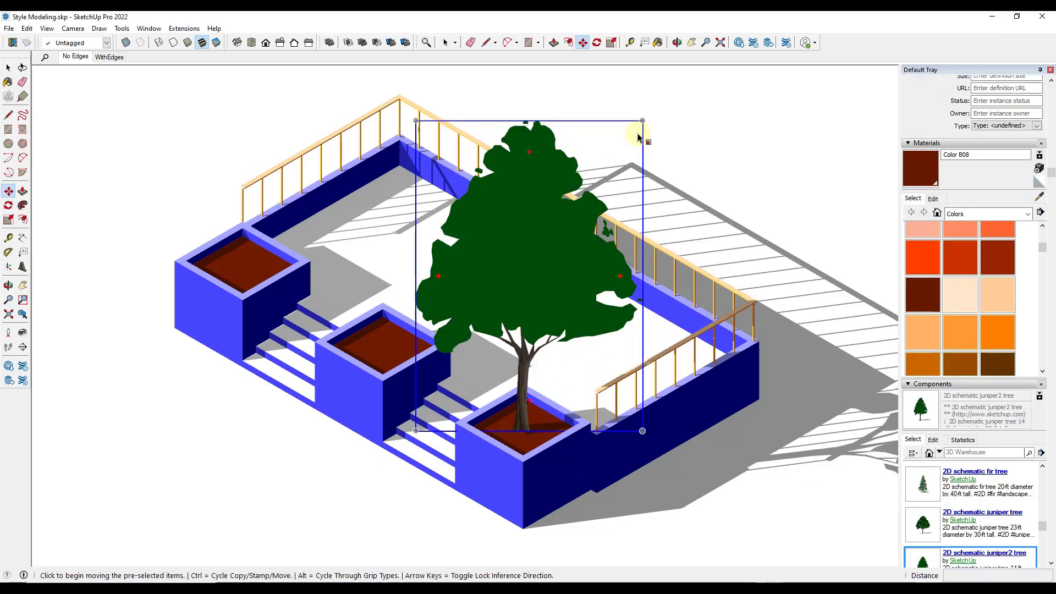
click(642, 118)
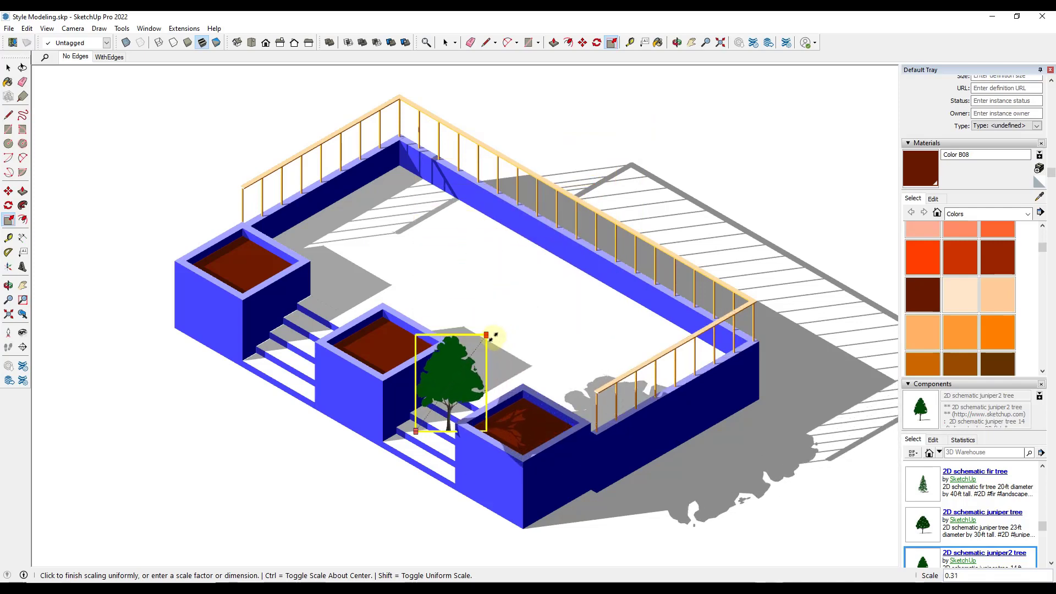
click(487, 333)
key(m)
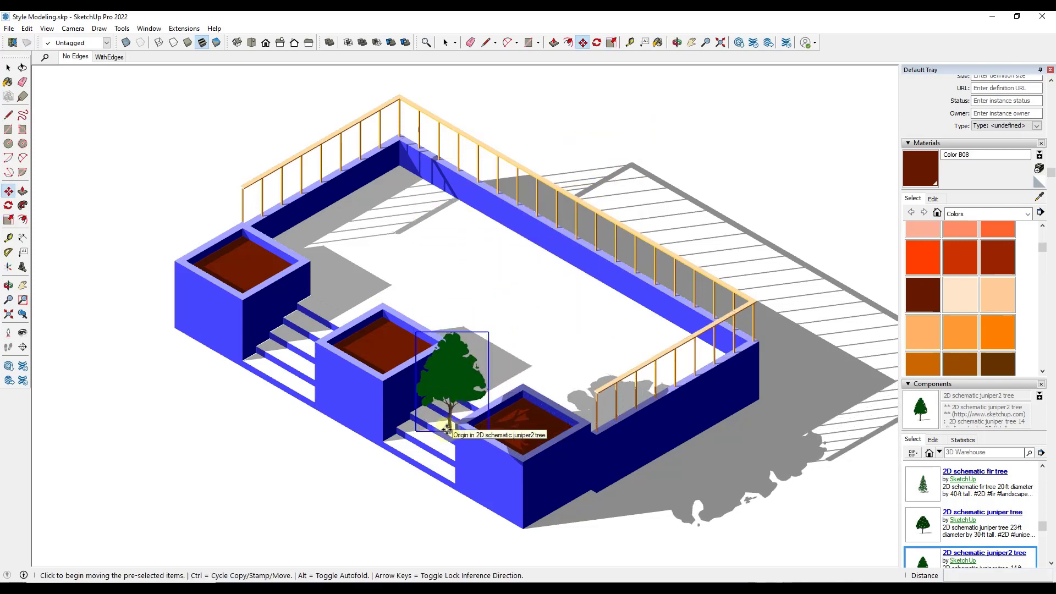
click(450, 429)
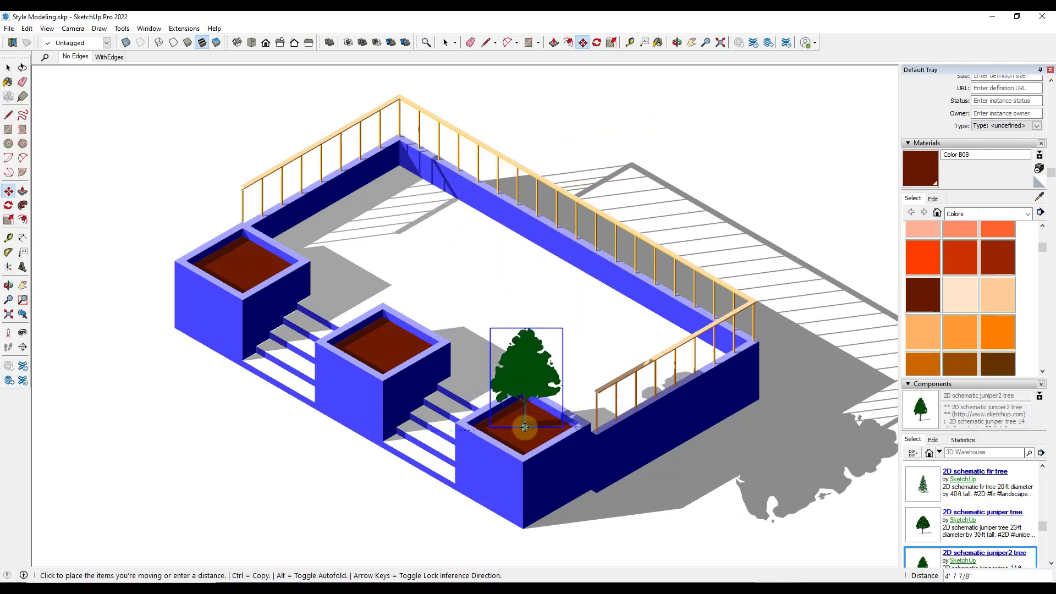
click(524, 428)
Step: Copy the tree from the front planter onto the soil of the middle planter and the far planter
key(ctrl)
click(524, 428)
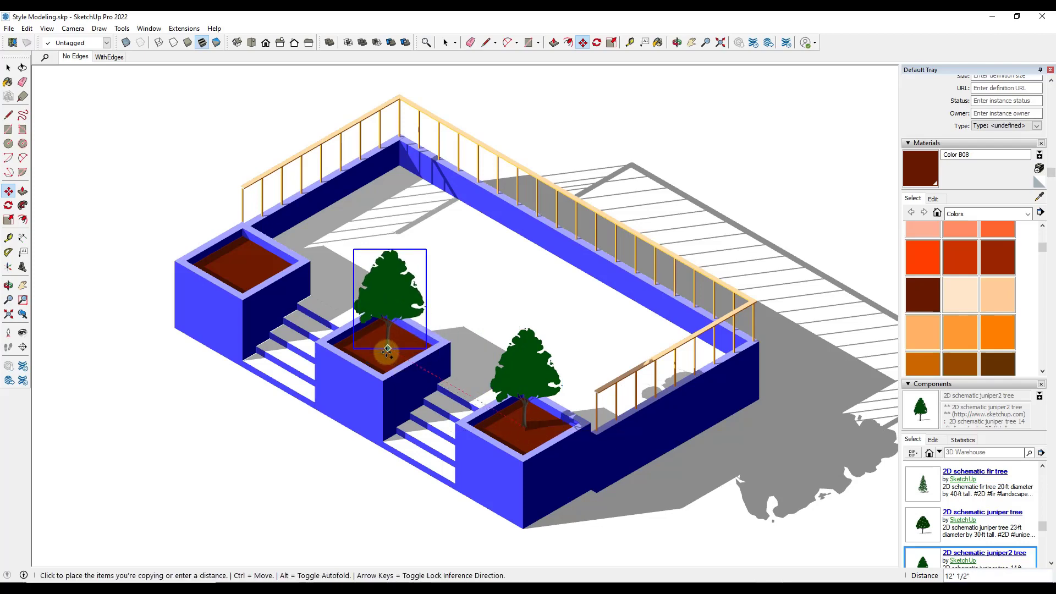
click(387, 348)
key(ctrl)
click(385, 346)
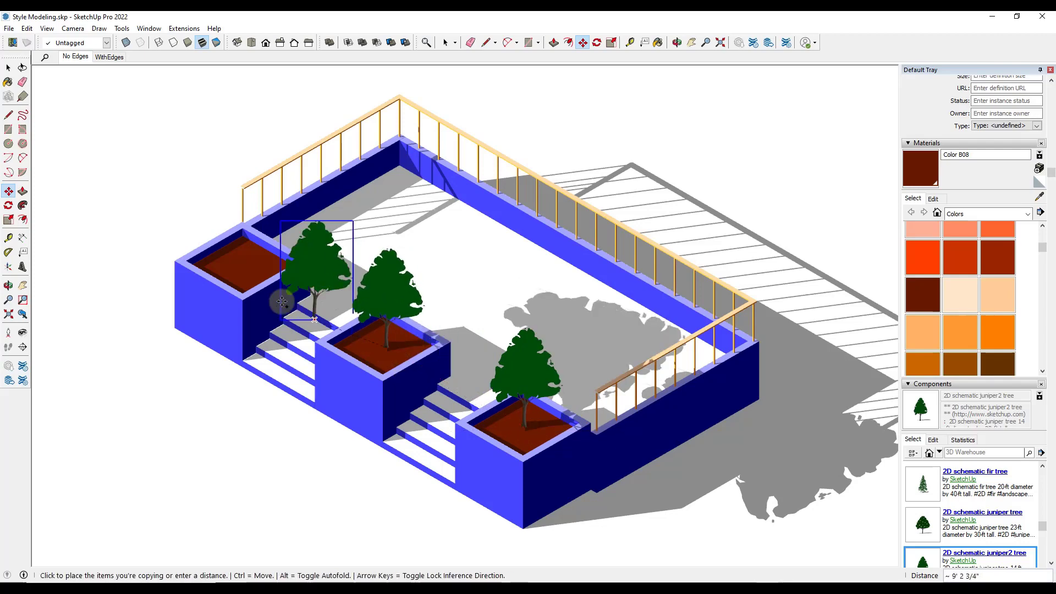
click(238, 270)
key(o)
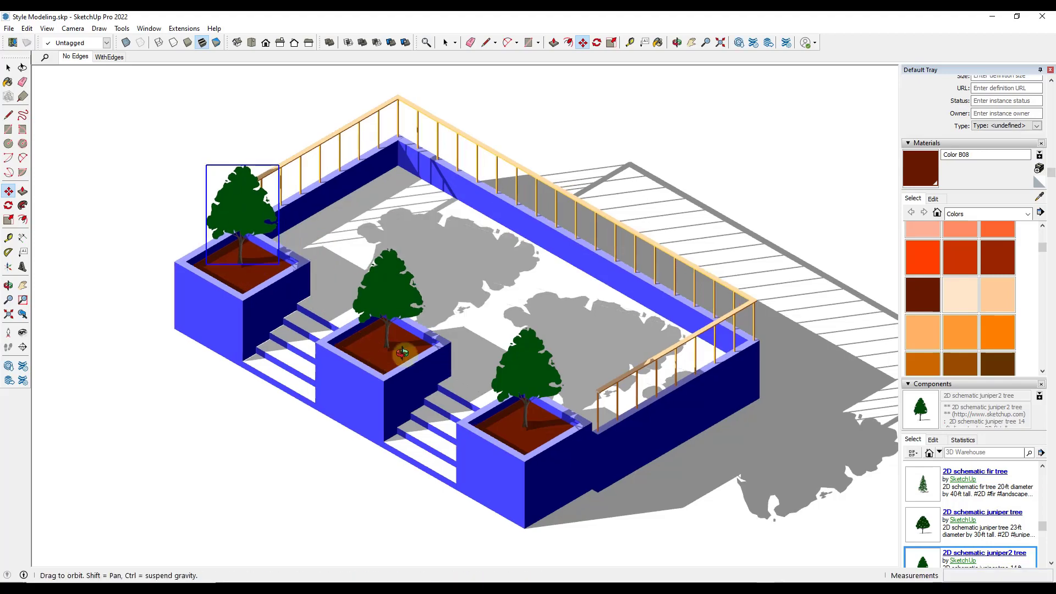
drag(419, 346, 389, 325)
key(m)
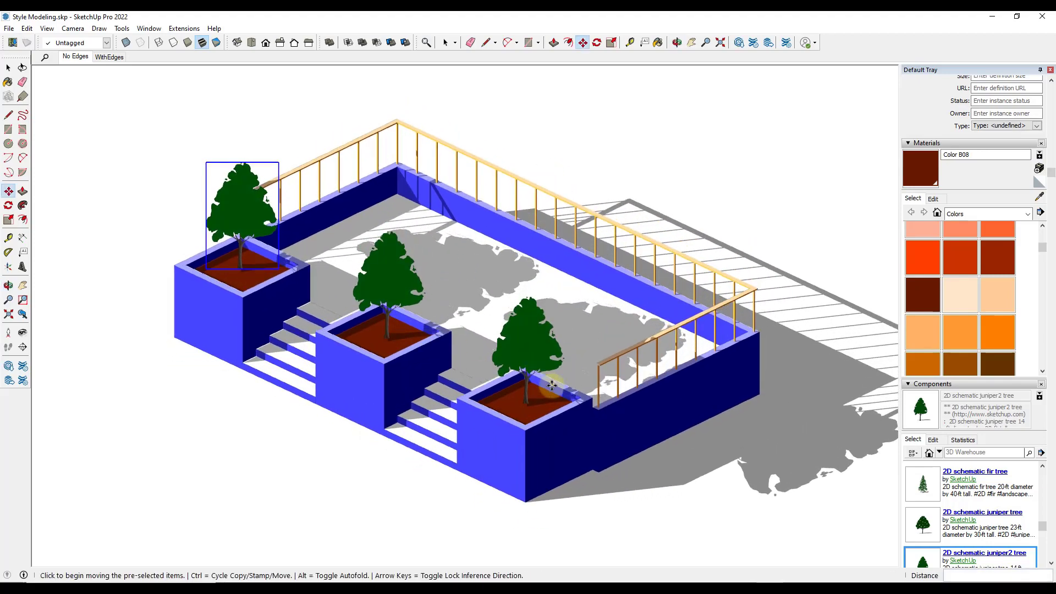
scroll(544, 386, up, 3)
scroll(502, 374, up, 5)
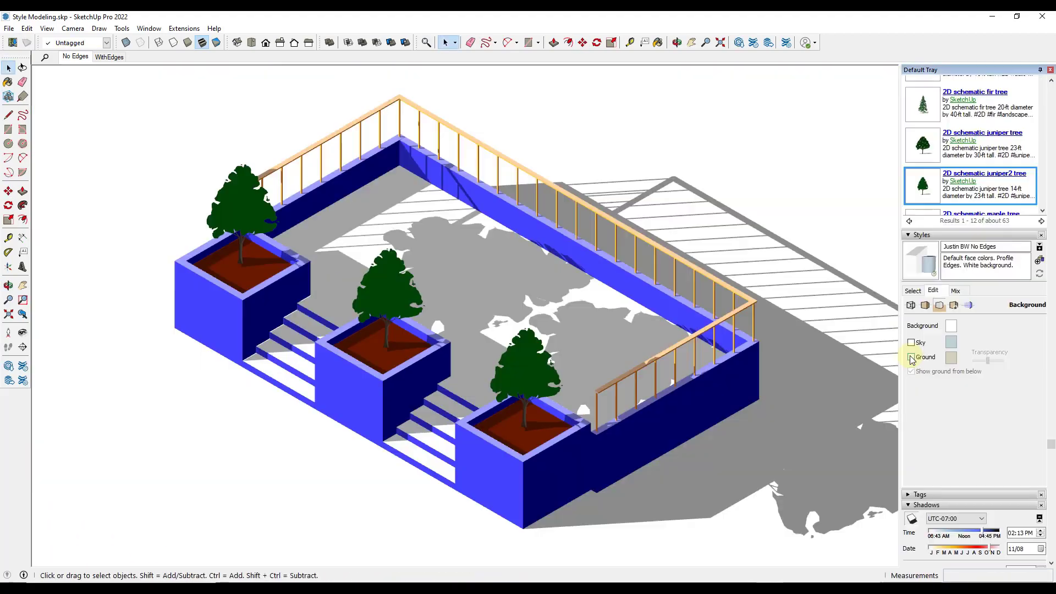
Step: Turn on the ground in the style's background settings, colour it light blue and update the Justin BW No Edges style
click(911, 357)
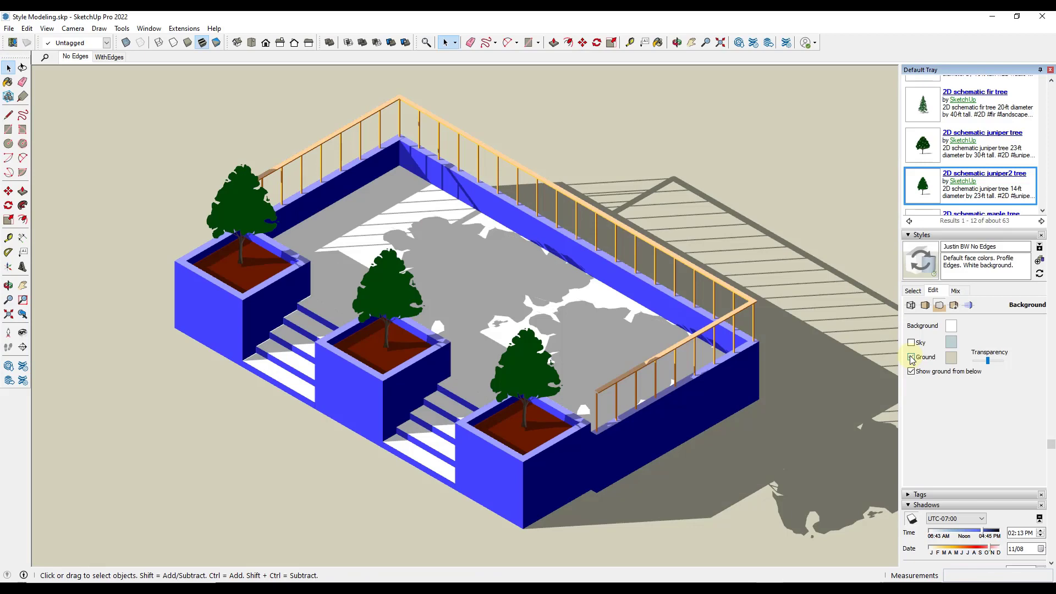
click(951, 358)
drag(374, 317, 350, 323)
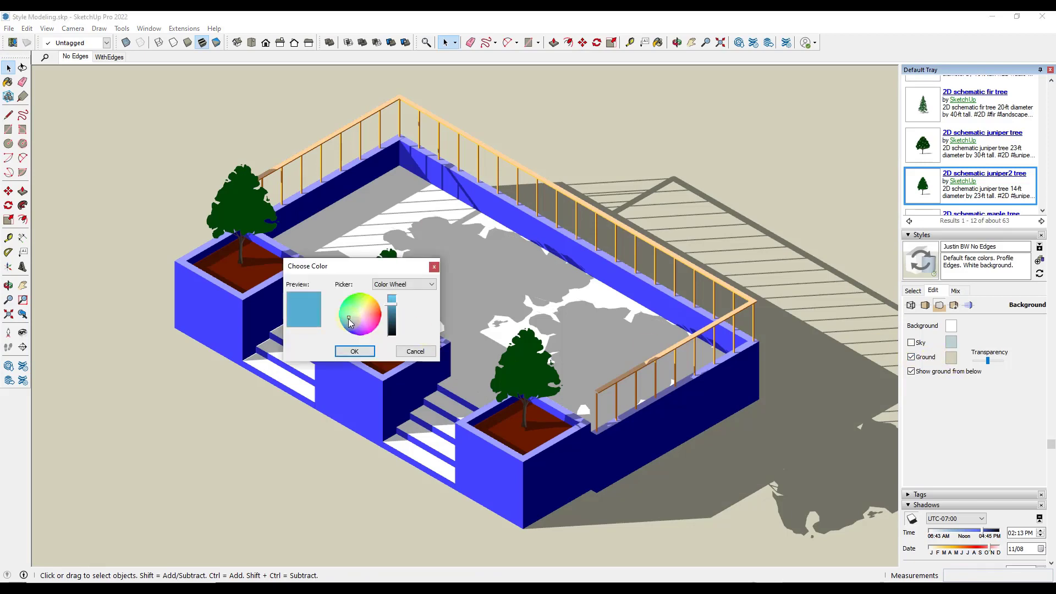
click(352, 352)
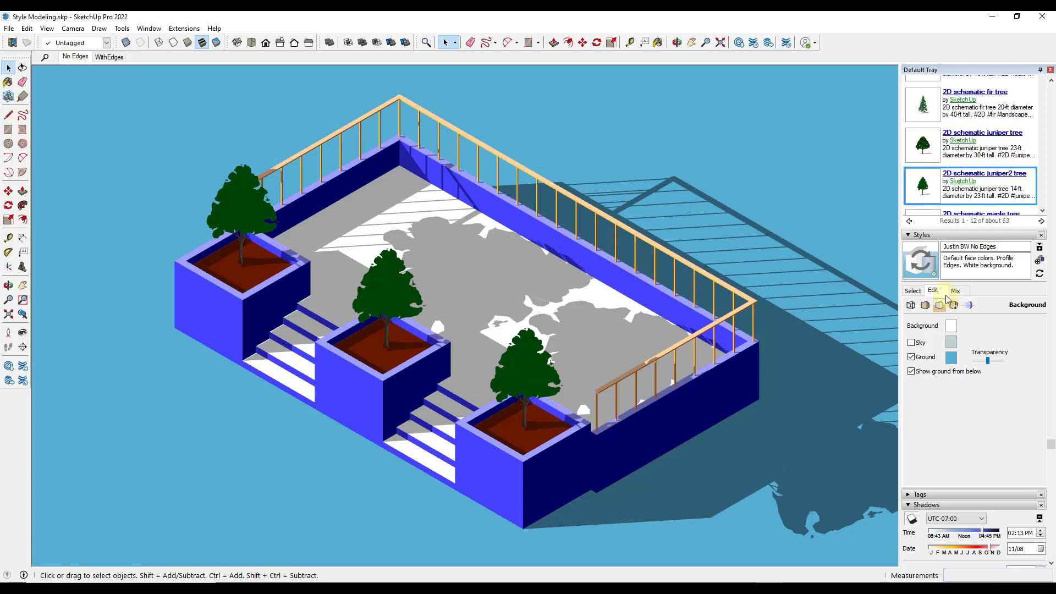
click(921, 262)
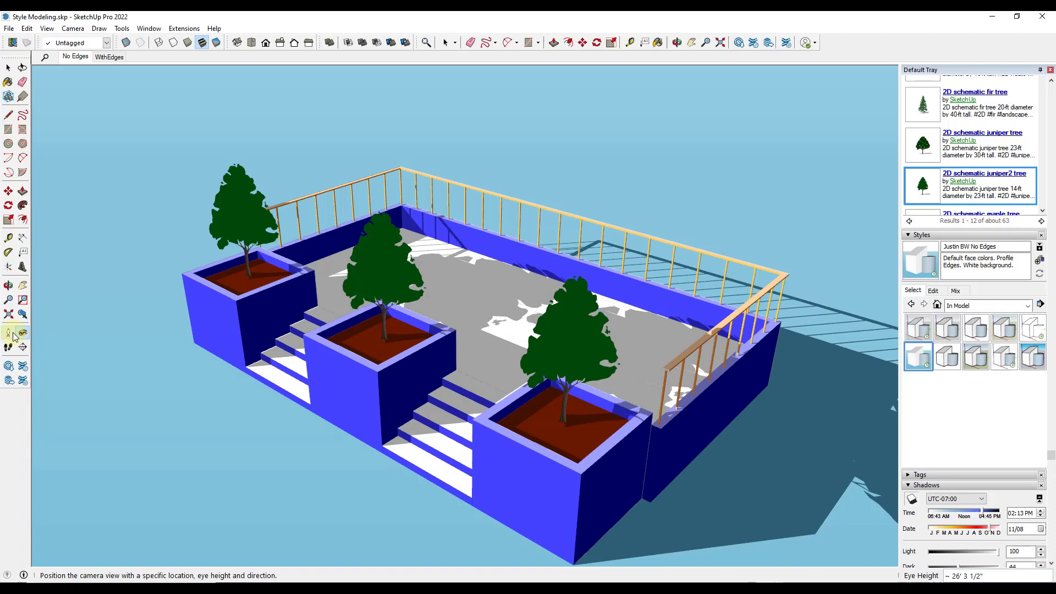
Step: Position the camera on the ground in front of the stairs, aim it at the terrace and pull back to frame all three planters
click(8, 332)
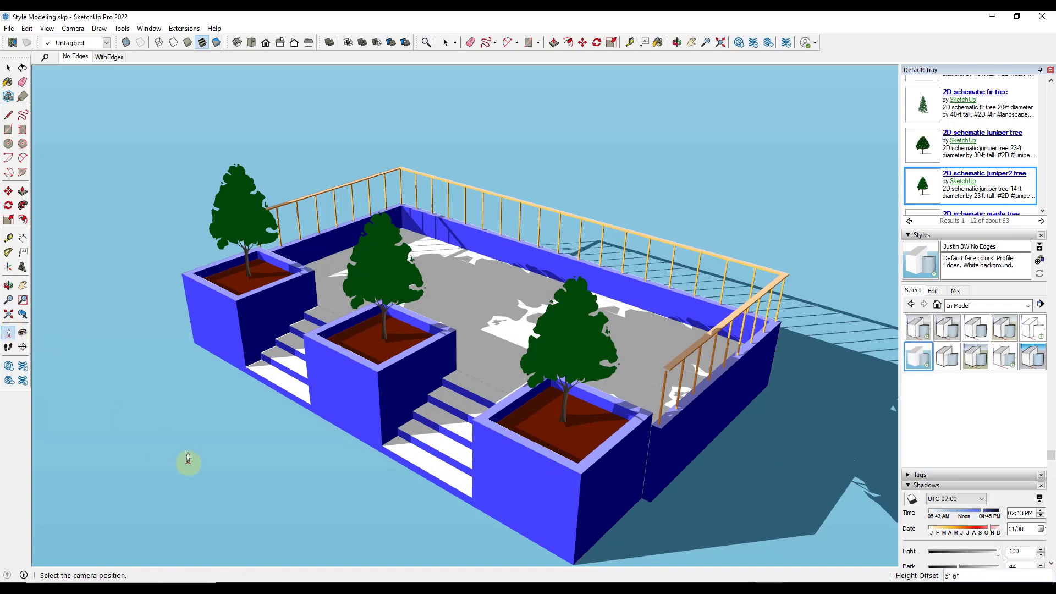
click(296, 538)
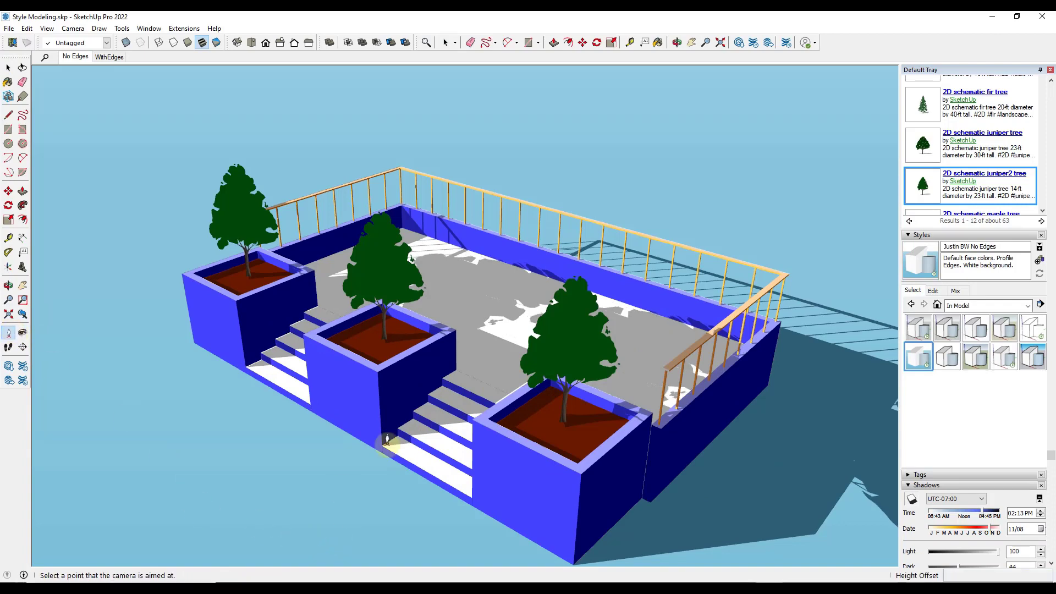
click(548, 231)
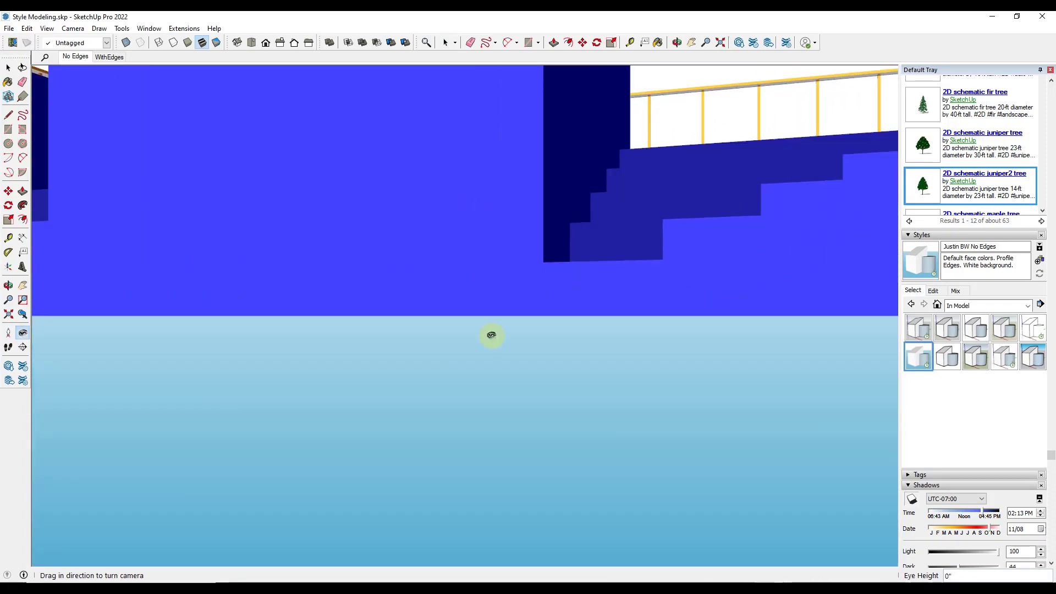
scroll(469, 352, down, 5)
scroll(542, 205, up, 2)
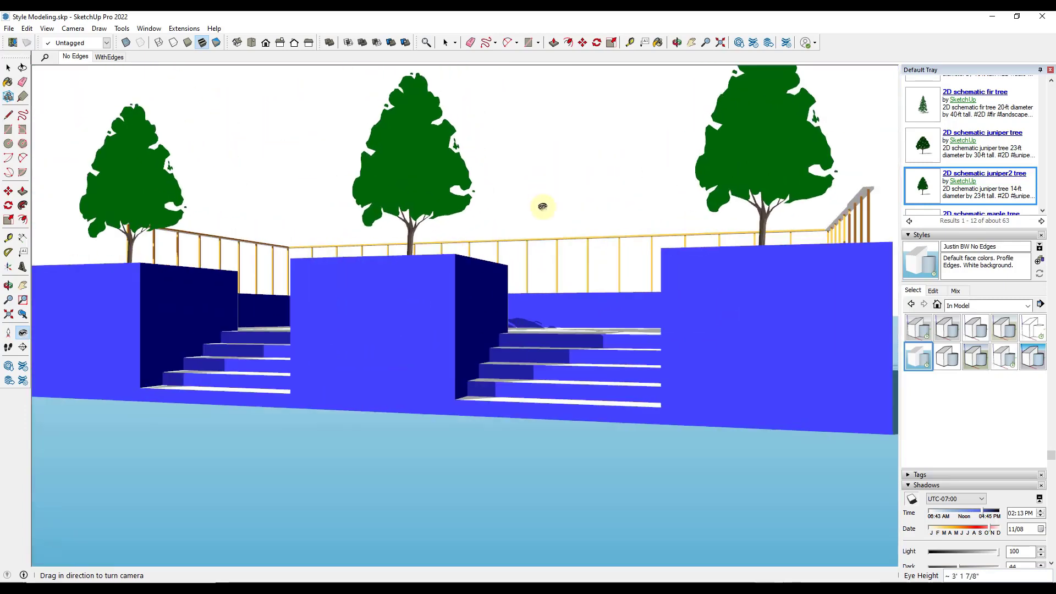
scroll(502, 235, down, 3)
scroll(520, 155, up, 3)
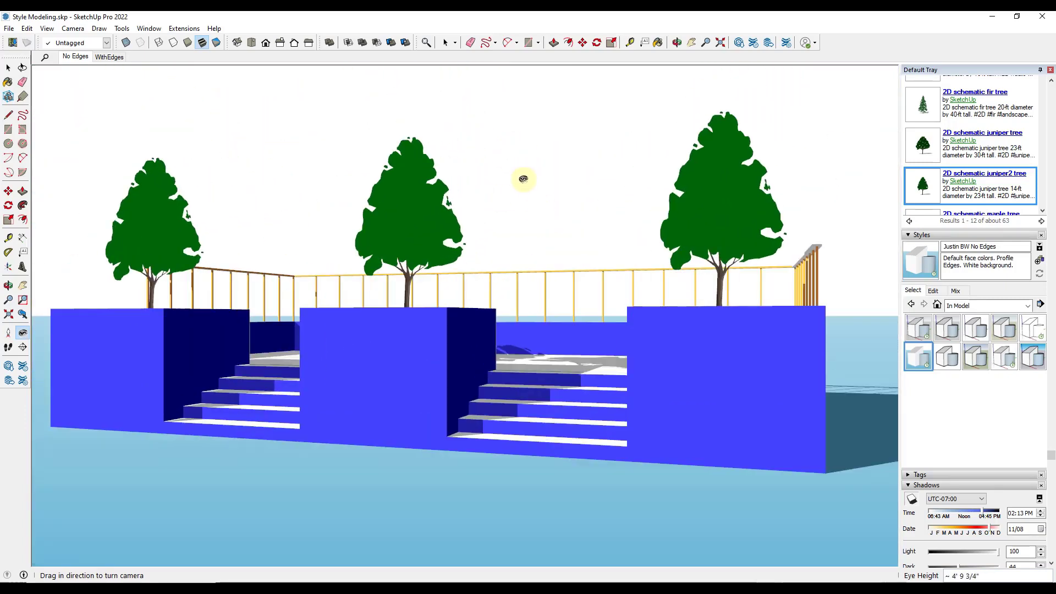
scroll(523, 179, down, 2)
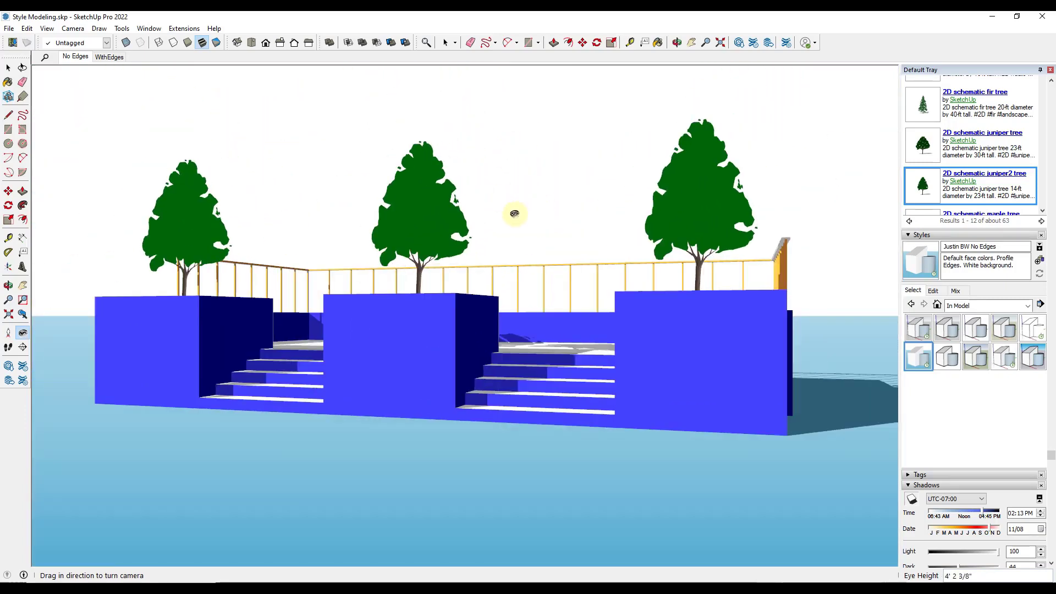
drag(467, 411, 434, 418)
Step: Make a copy of the Justin BW No Edges style and turn on a pinkish-purple sky in the copy
right_click(916, 360)
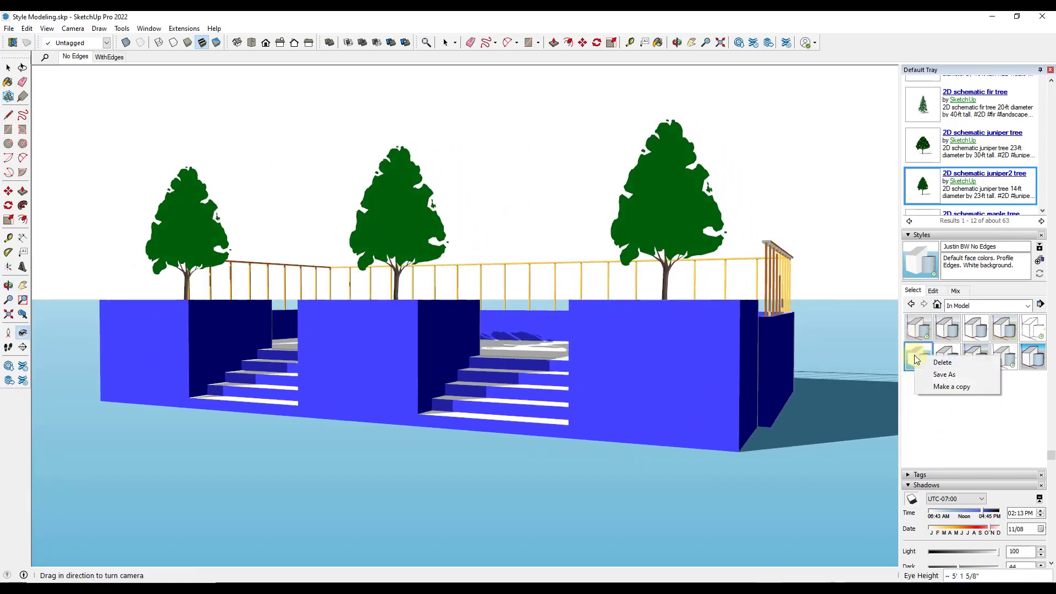
click(957, 384)
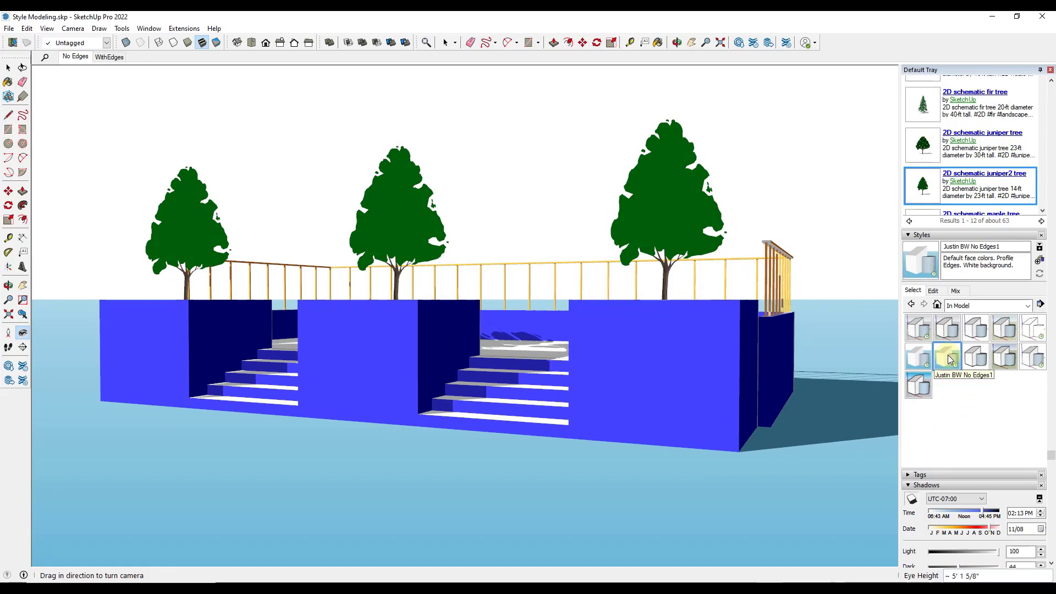
click(933, 291)
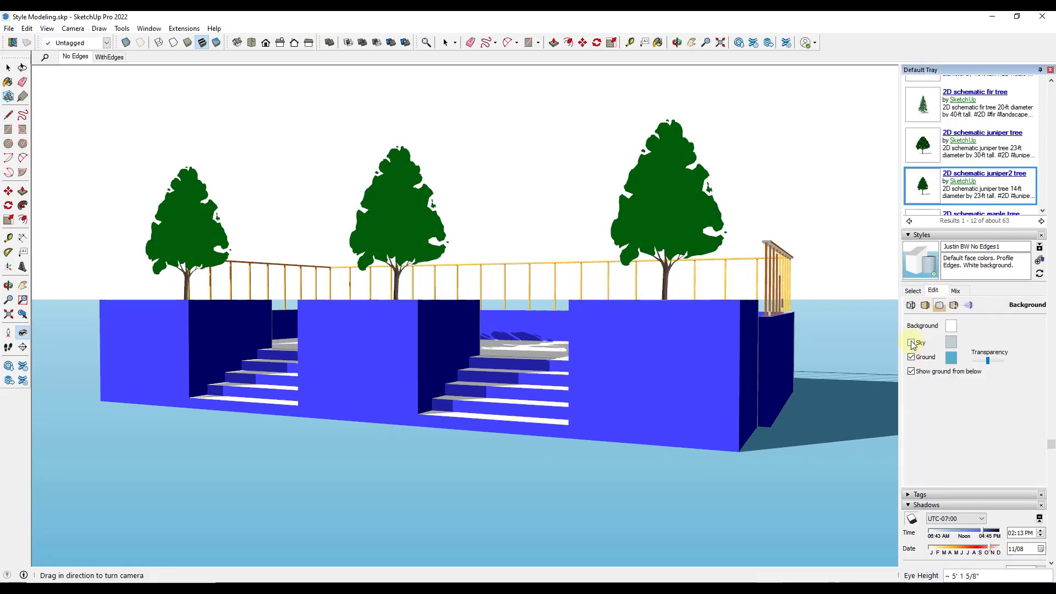
click(911, 342)
click(951, 342)
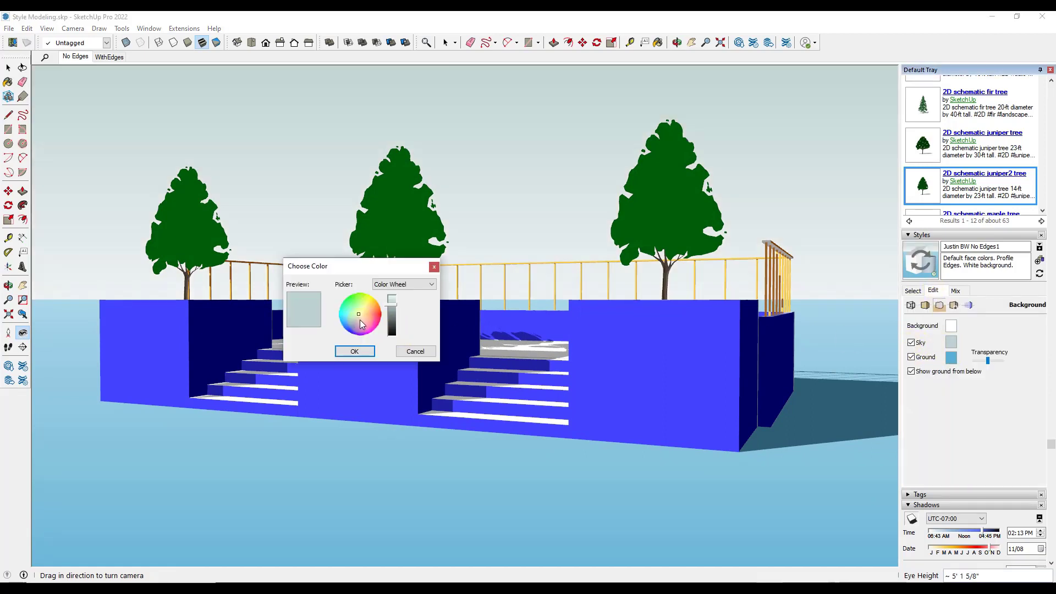
drag(357, 323, 365, 320)
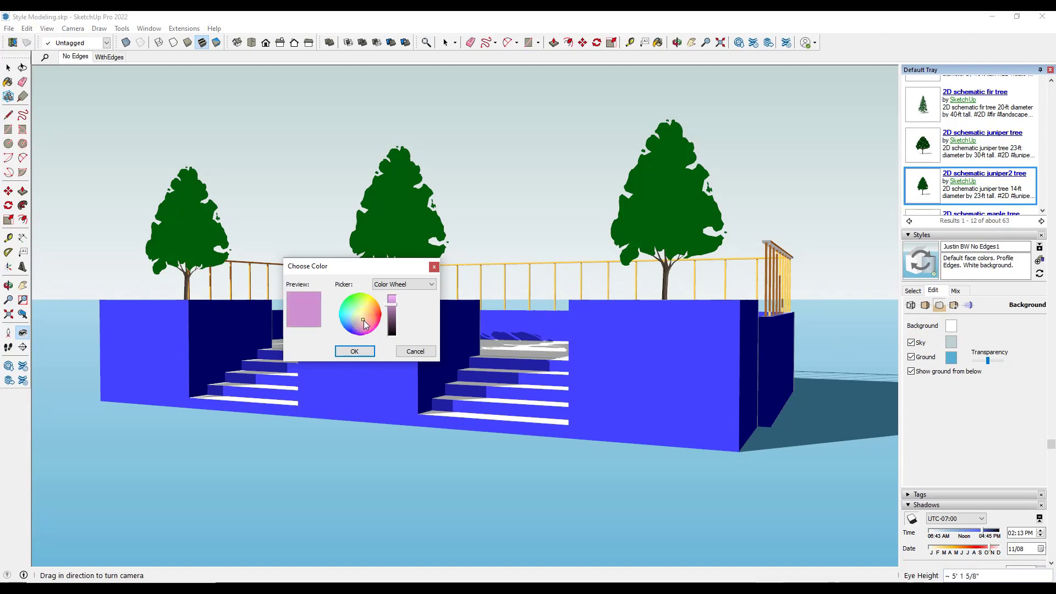
click(354, 352)
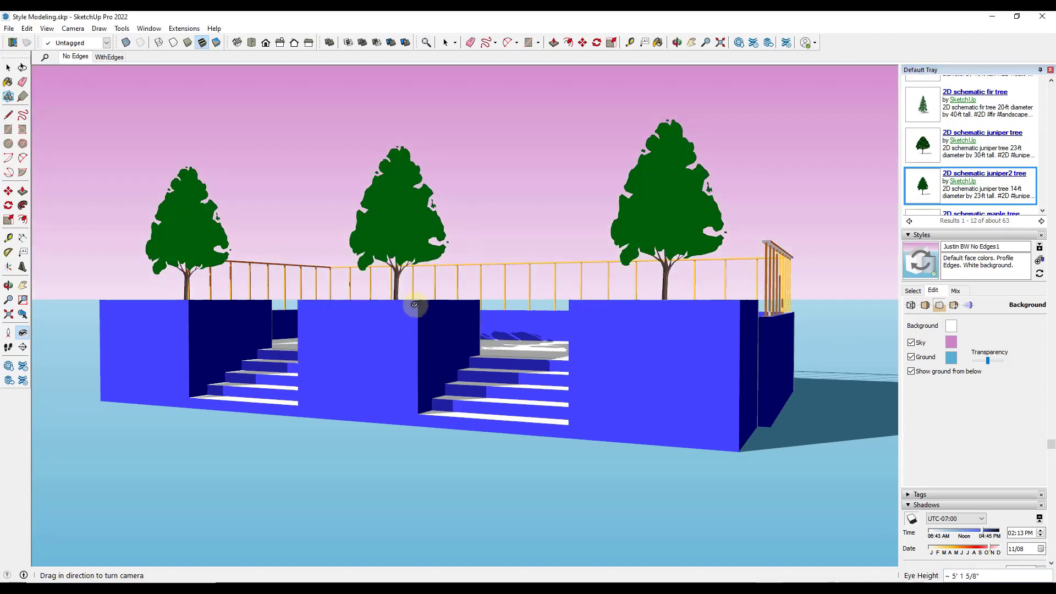
Step: Switch the camera to Parallel Projection to compare the background, and return it to Perspective
scroll(414, 305, up, 3)
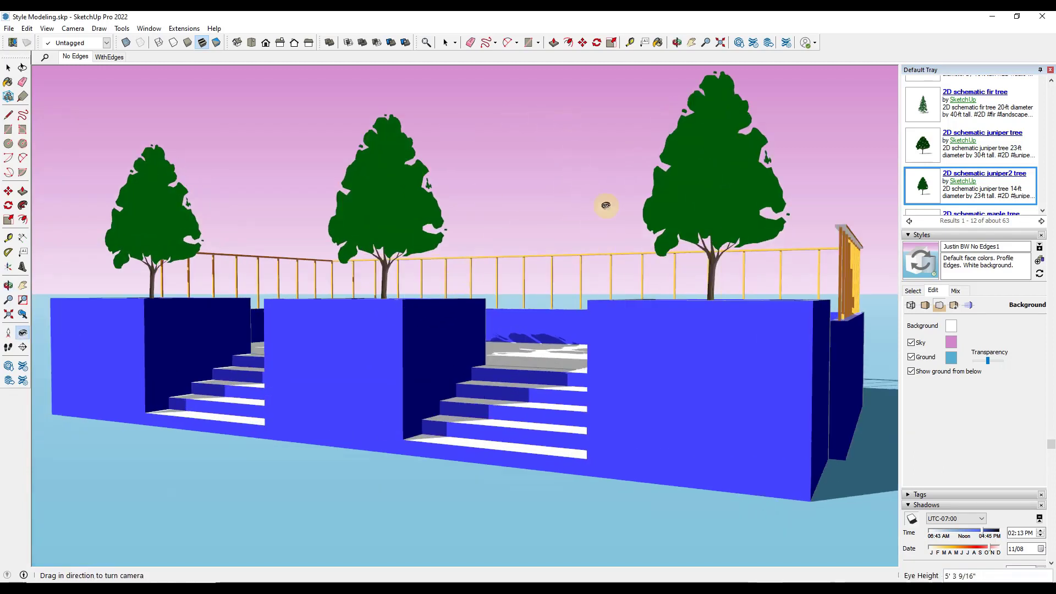
click(46, 28)
mouse_move(71, 28)
click(93, 78)
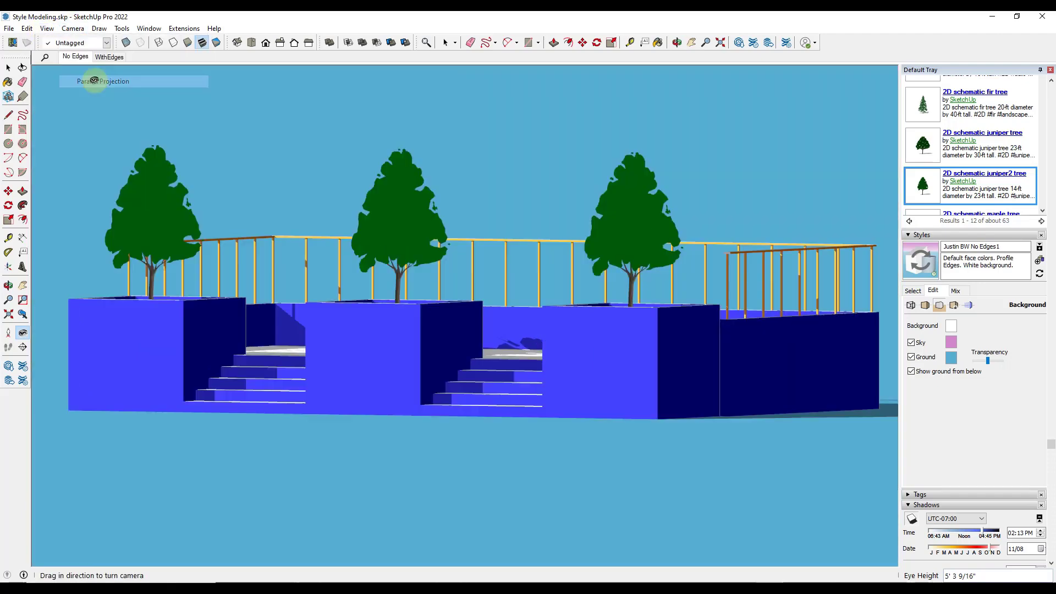
click(73, 30)
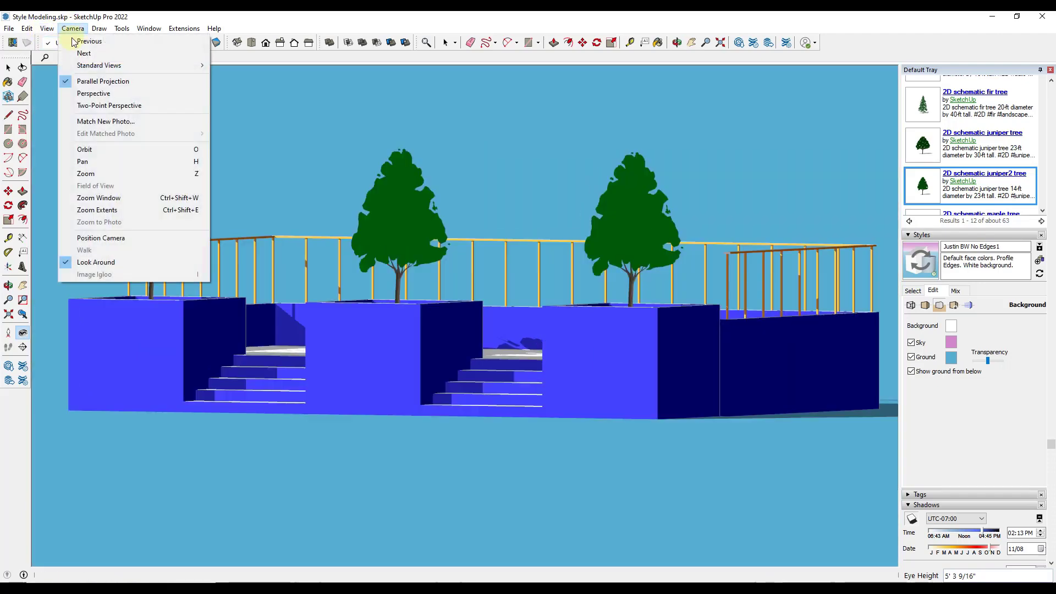
click(93, 92)
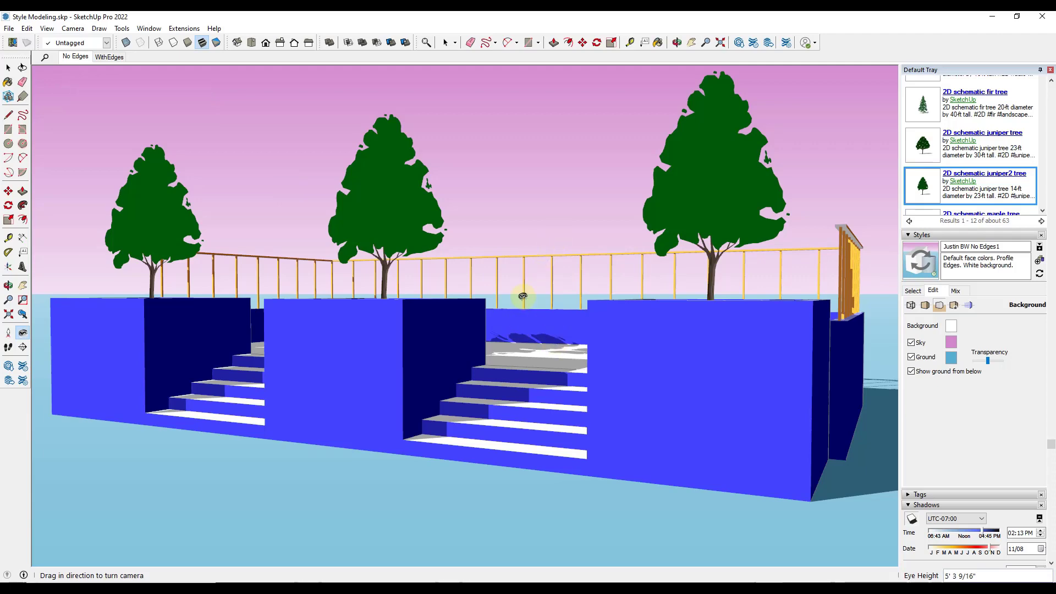
Step: Try the copied style with Profiles and with Edges shown, turning each one off again
drag(523, 295, 485, 196)
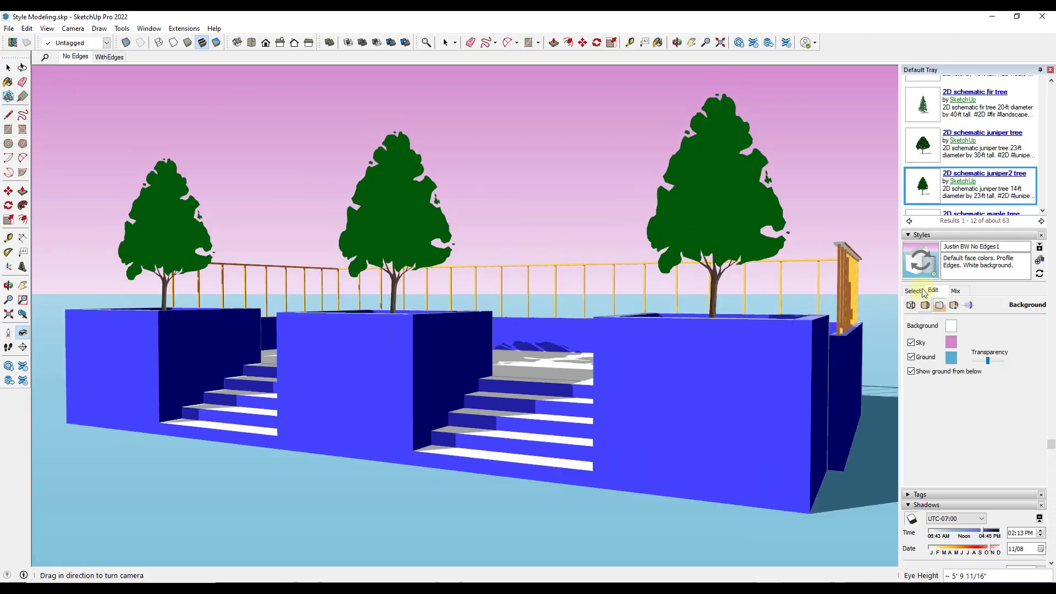
click(911, 306)
click(912, 347)
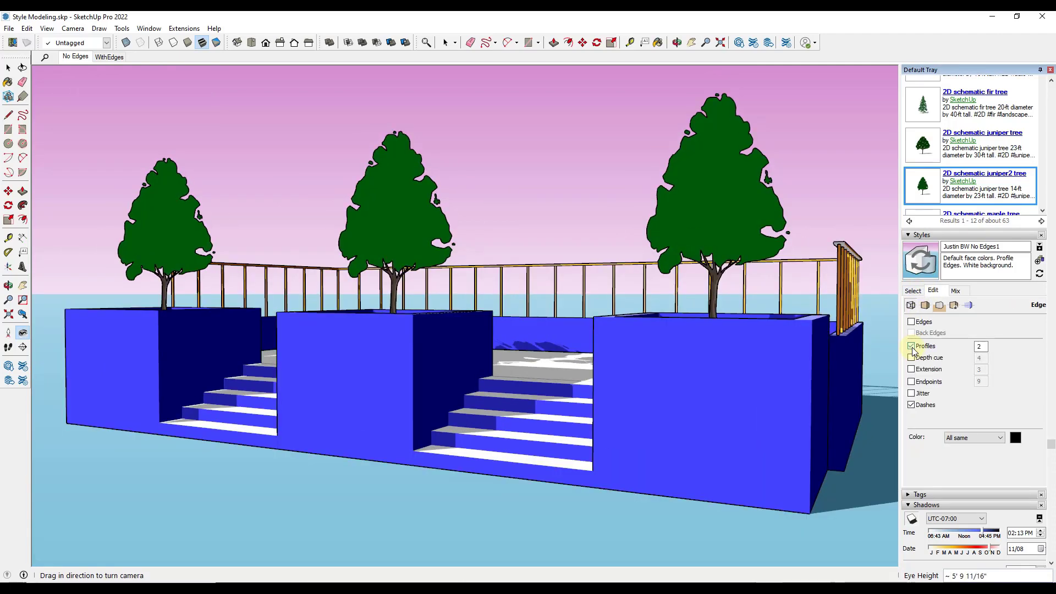
click(911, 346)
click(912, 323)
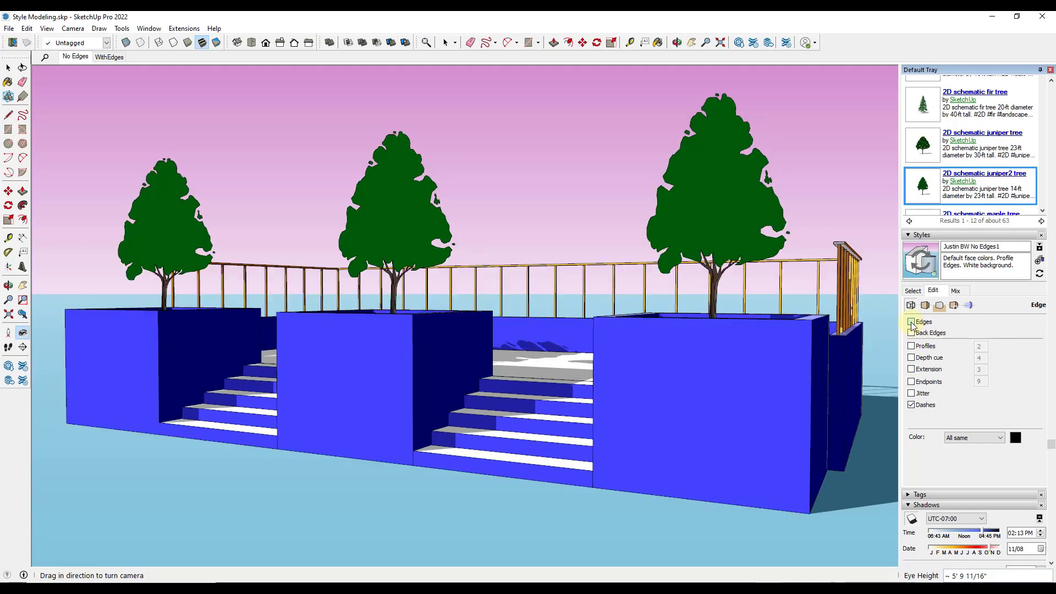
click(911, 323)
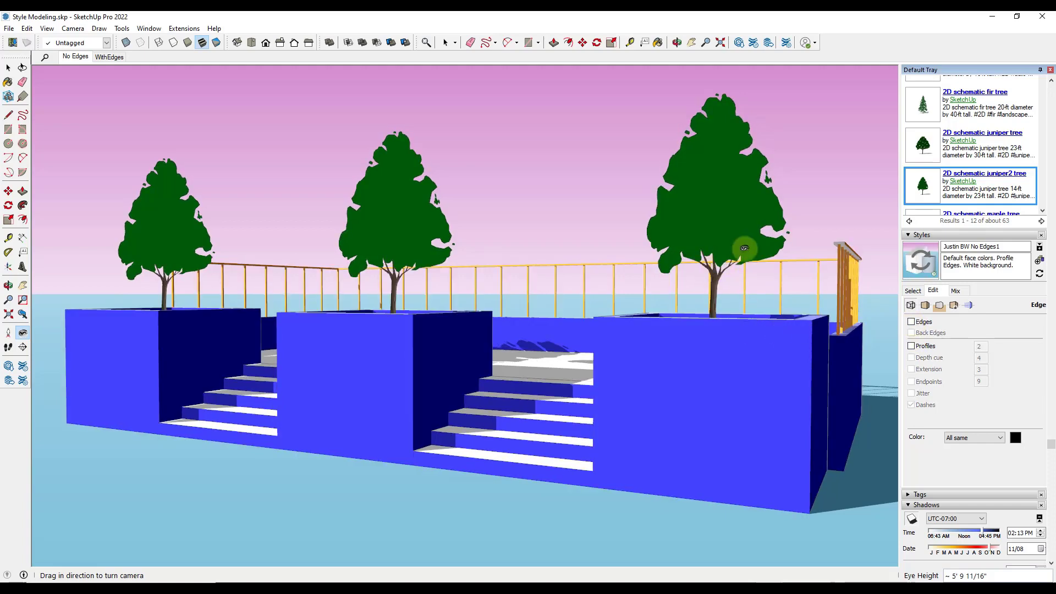